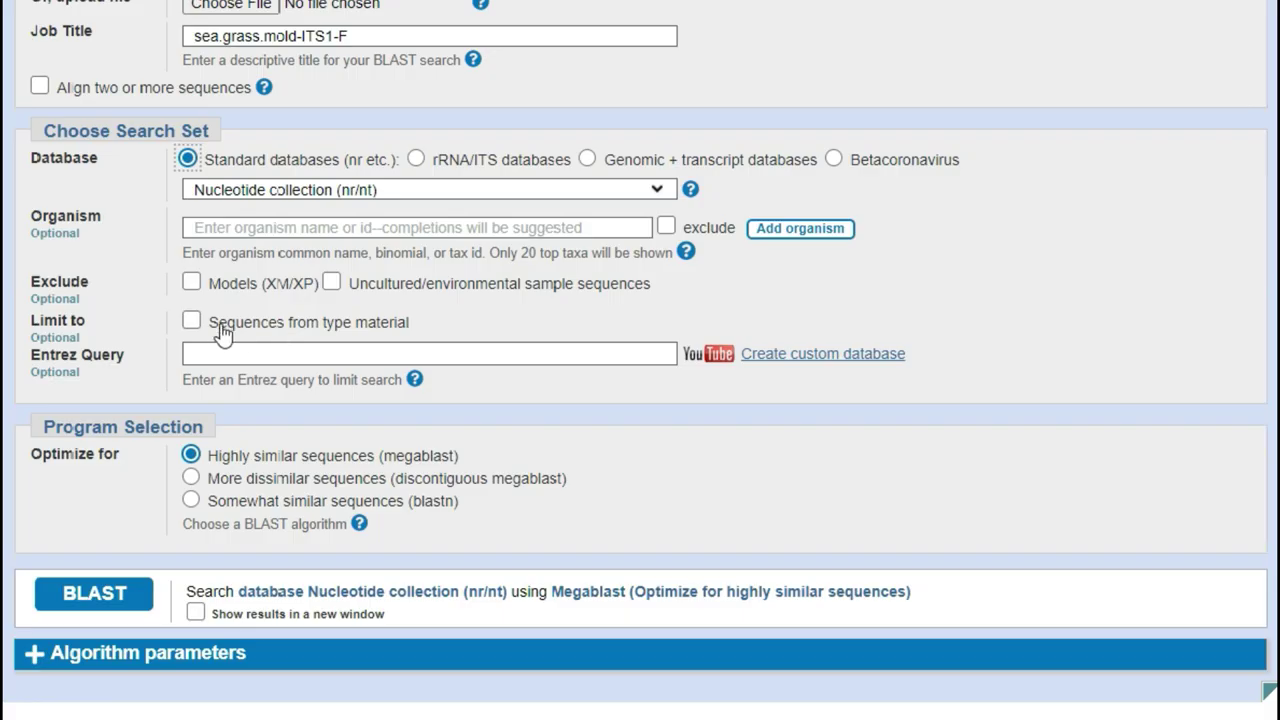
Tick 'Sequences from type material' under Limit to in the BLAST search
{"action": "left_click", "coordinate": [191, 321]}
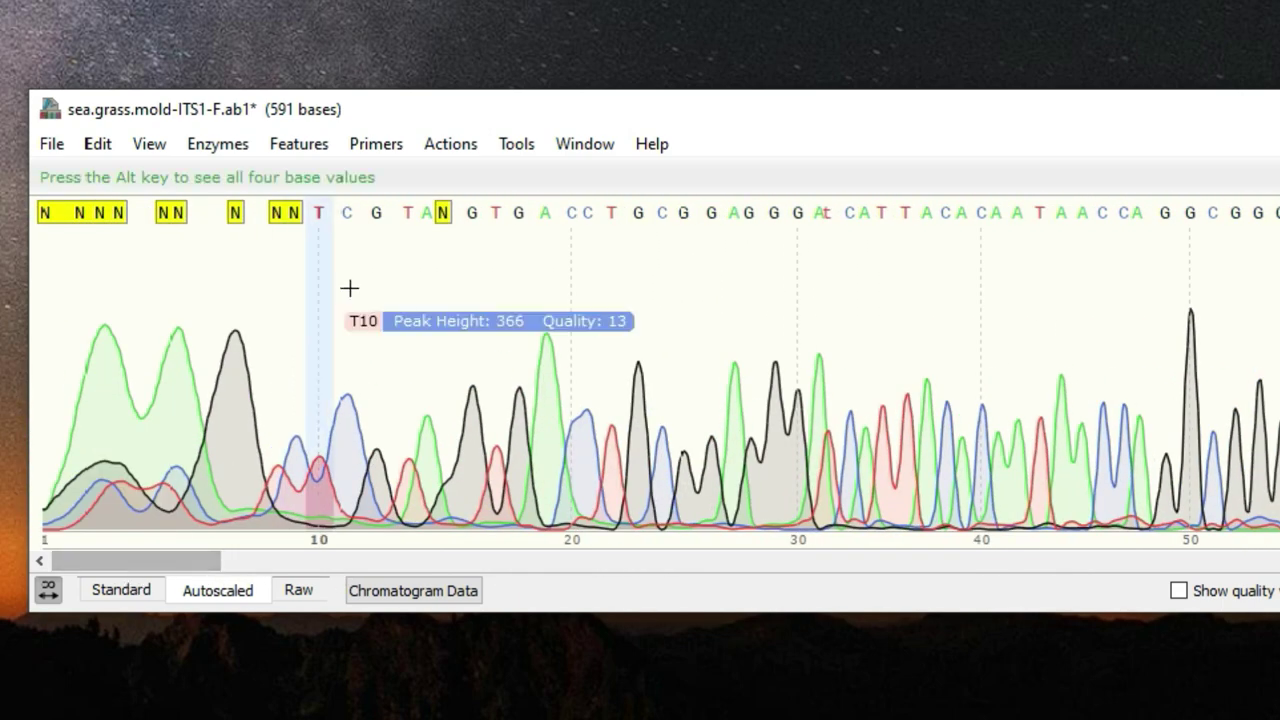
Switch from the trimmed 591-base chromatogram to the mclab.com browser tab
{"action": "mouse_move", "coordinate": [447, 208]}
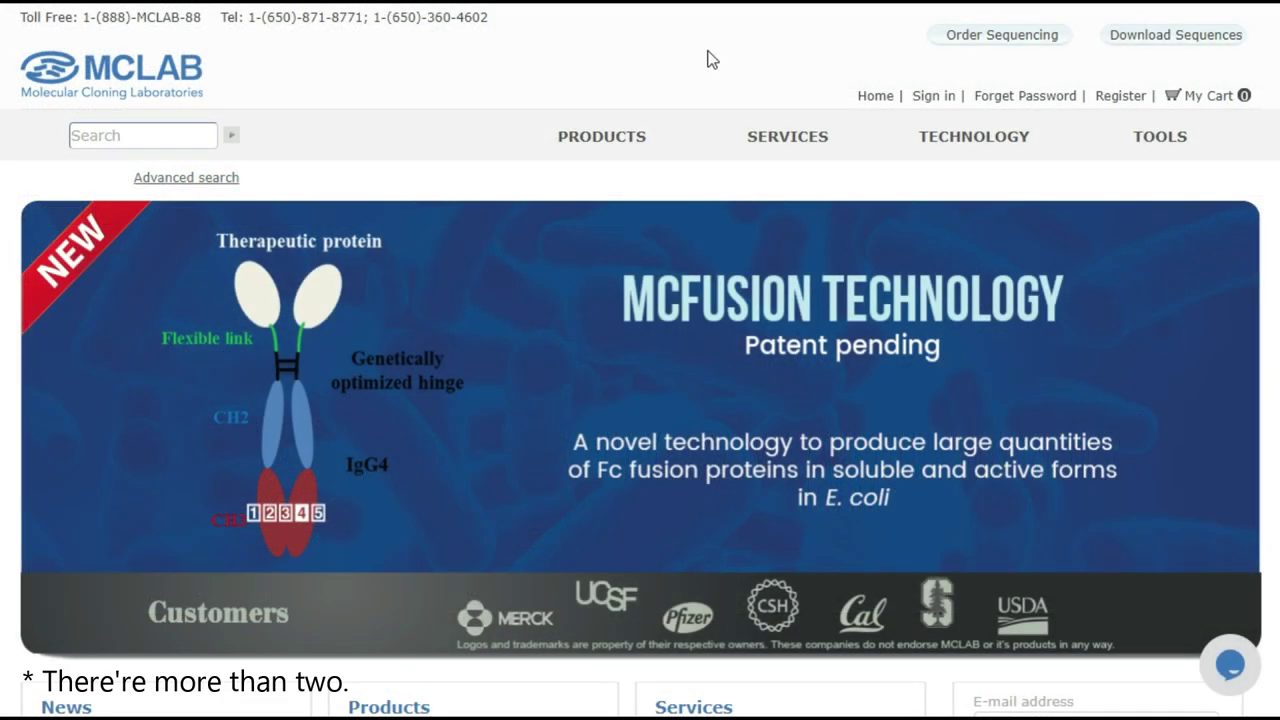
Open MCLAB's Basic DNA Sequencing Services page and scroll through it
{"action": "mouse_move", "coordinate": [789, 143]}
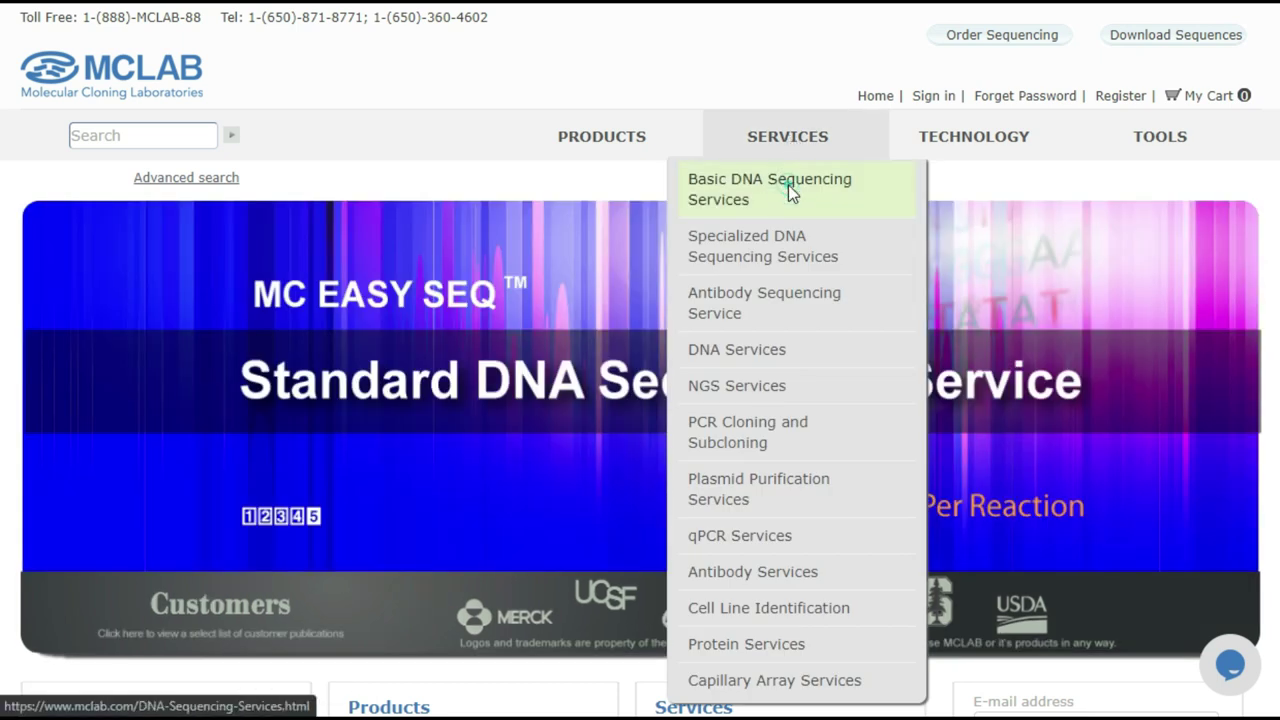
{"action": "left_click", "coordinate": [788, 186]}
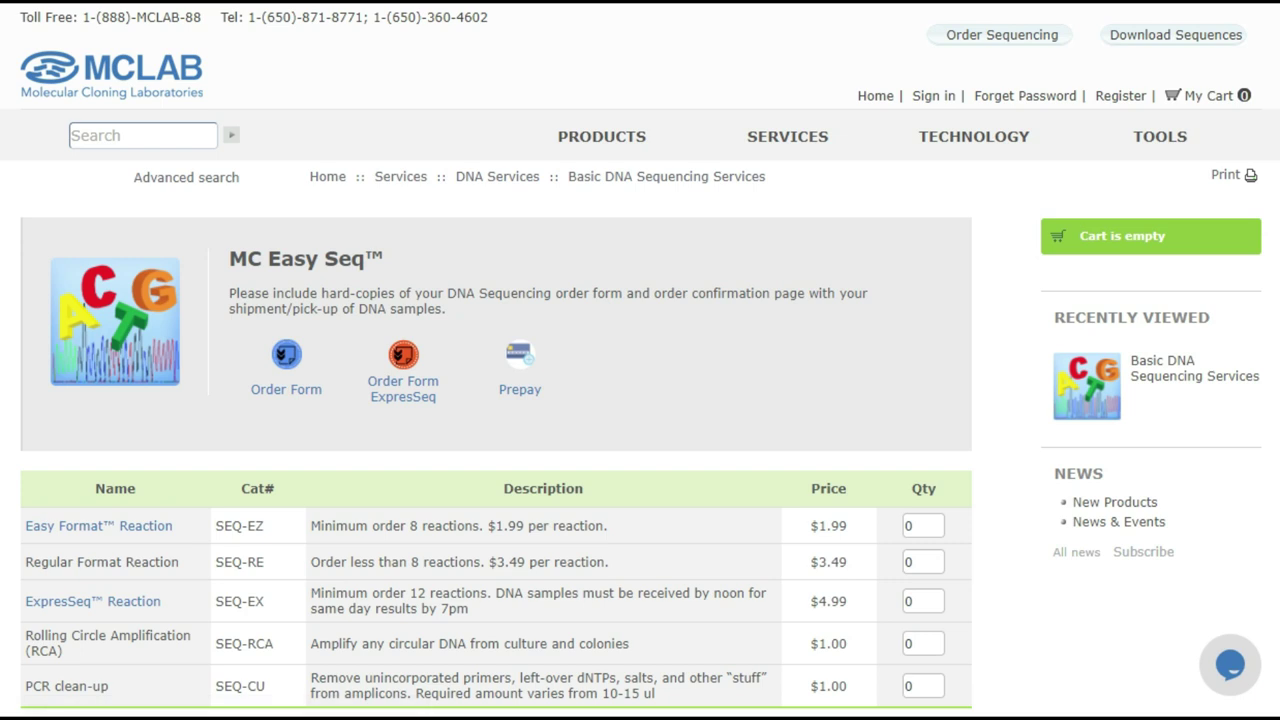
{"action": "scroll", "coordinate": [640, 360], "scroll_direction": "down", "scroll_amount": 2}
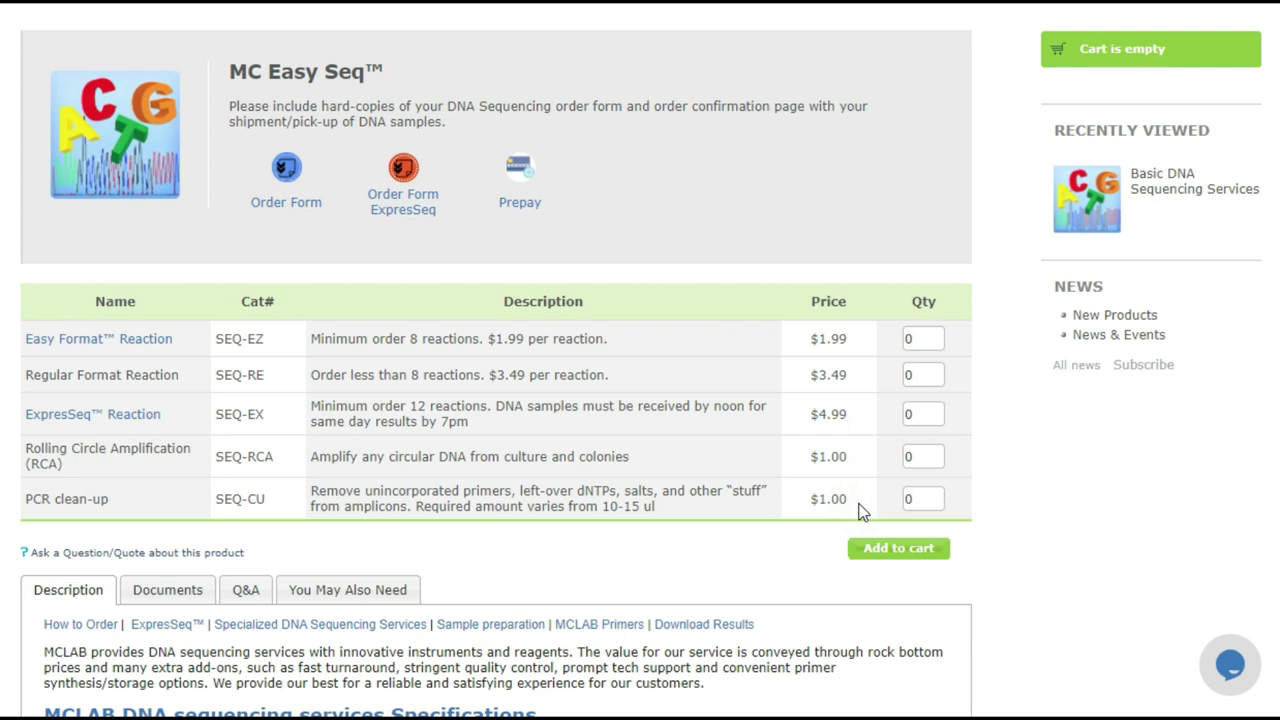
Read the How to Order instructions, highlighting the DNA Sequencing Order Form block
{"action": "left_click", "coordinate": [80, 626]}
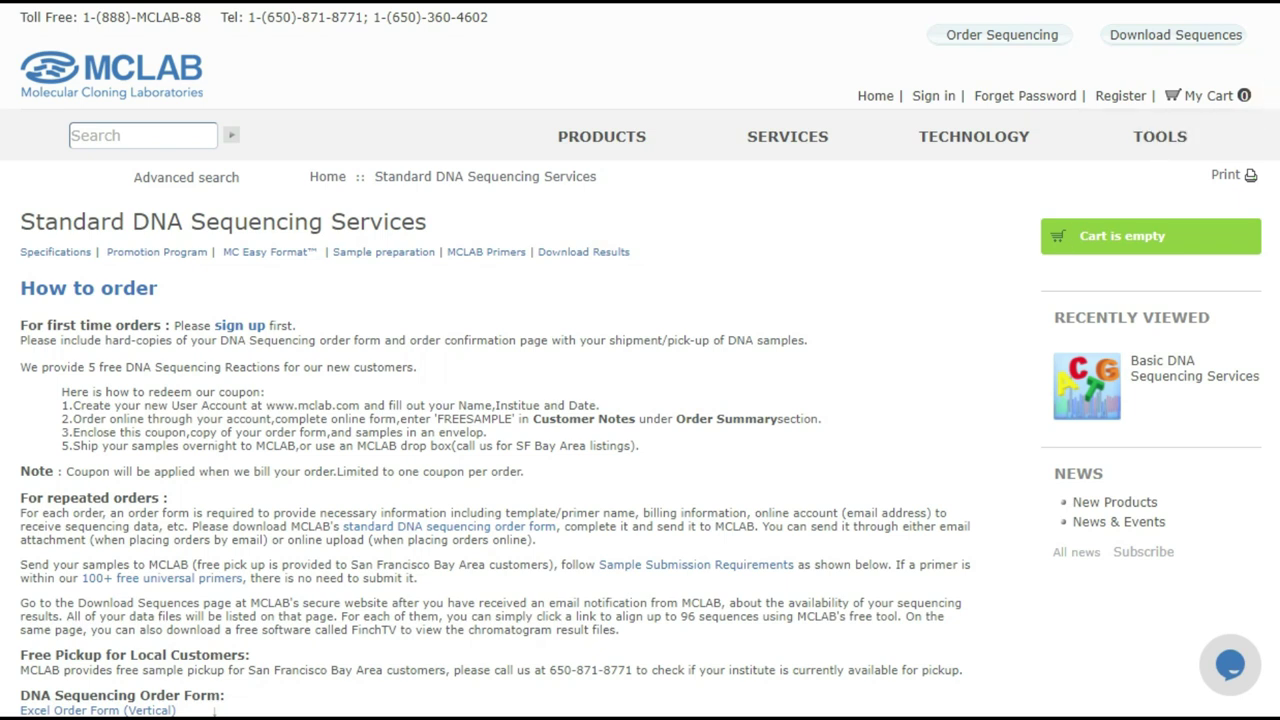
{"action": "scroll", "coordinate": [640, 360], "scroll_direction": "down", "scroll_amount": 2}
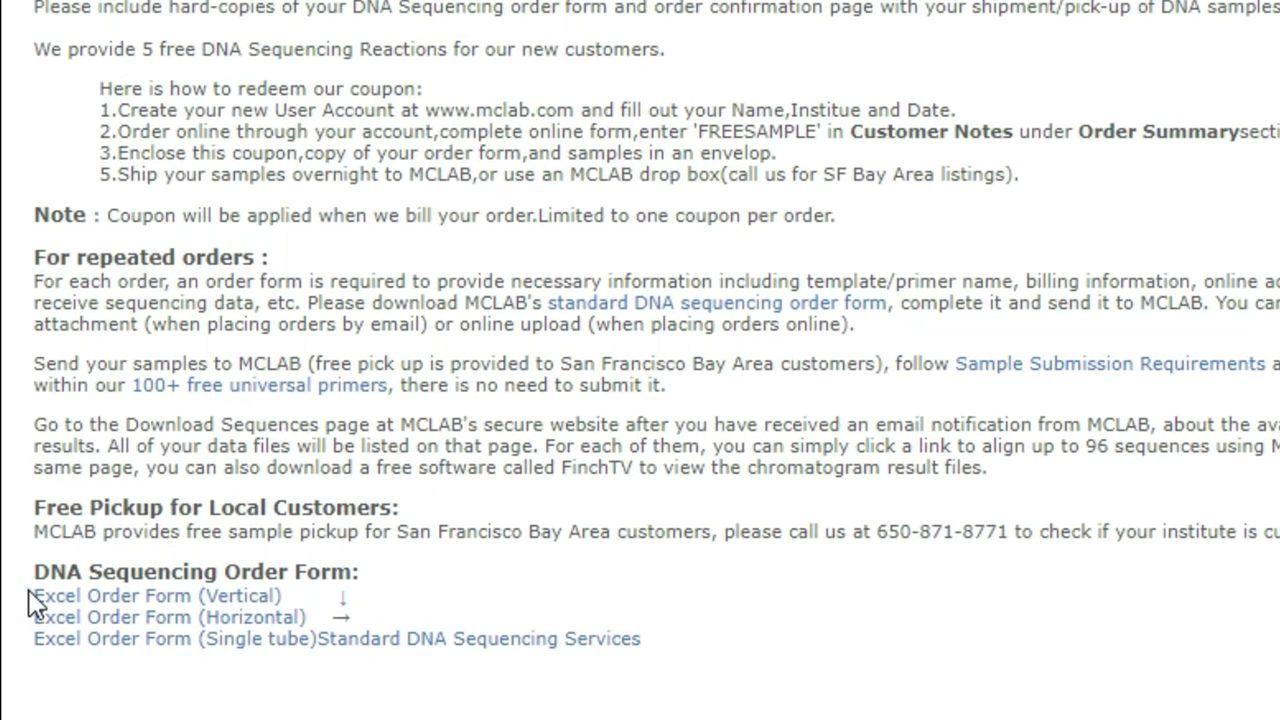
{"action": "left_click_drag", "start_coordinate": [588, 638], "coordinate": [642, 686]}
{"action": "left_click", "coordinate": [733, 675]}
{"action": "left_click_drag", "start_coordinate": [720, 665], "coordinate": [89, 594]}
{"action": "left_click", "coordinate": [40, 598]}
{"action": "triple_click", "coordinate": [37, 565]}
Review MCLAB's sample preparation requirements page
{"action": "left_click", "coordinate": [35, 562]}
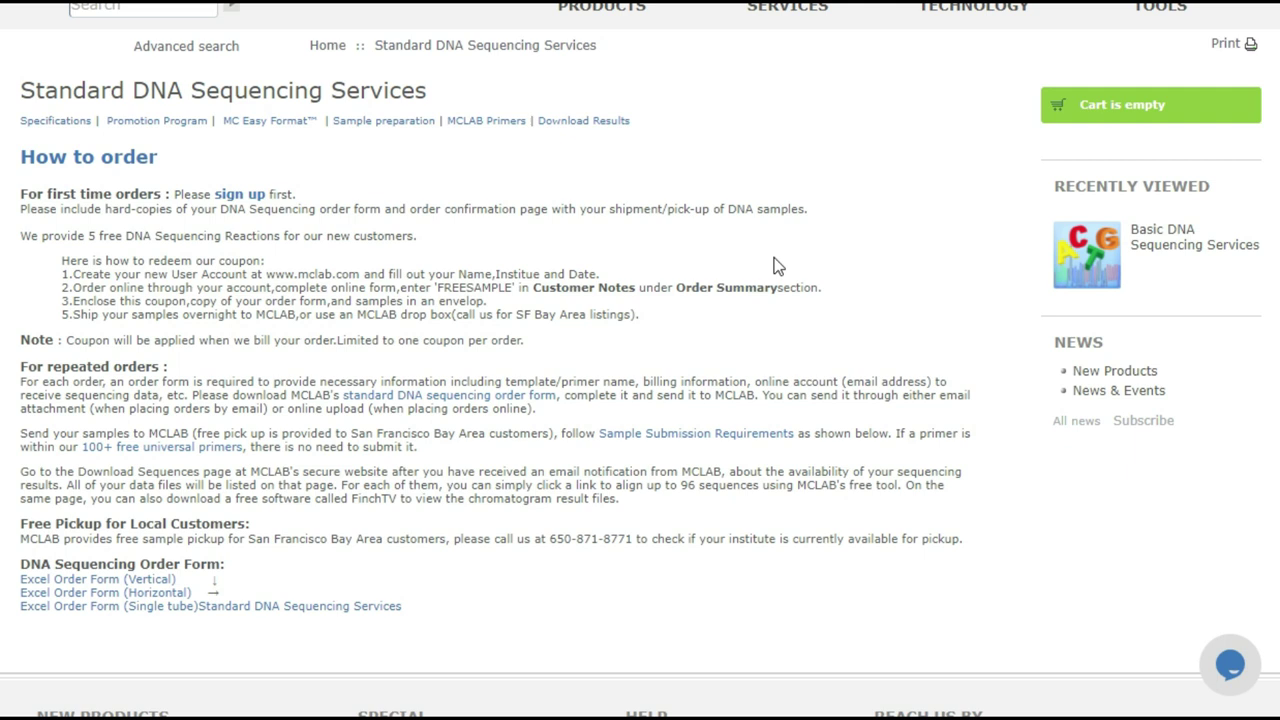
{"action": "left_click", "coordinate": [414, 121]}
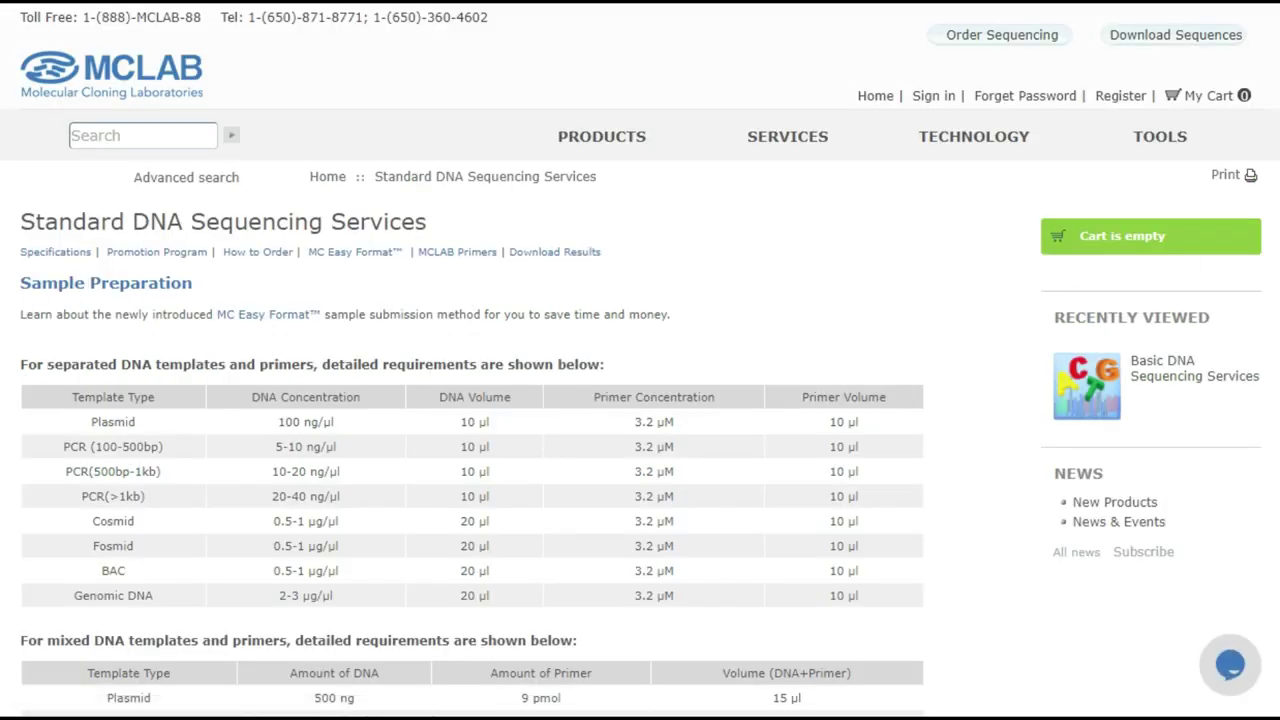
{"action": "scroll", "coordinate": [640, 360], "scroll_direction": "down", "scroll_amount": 2}
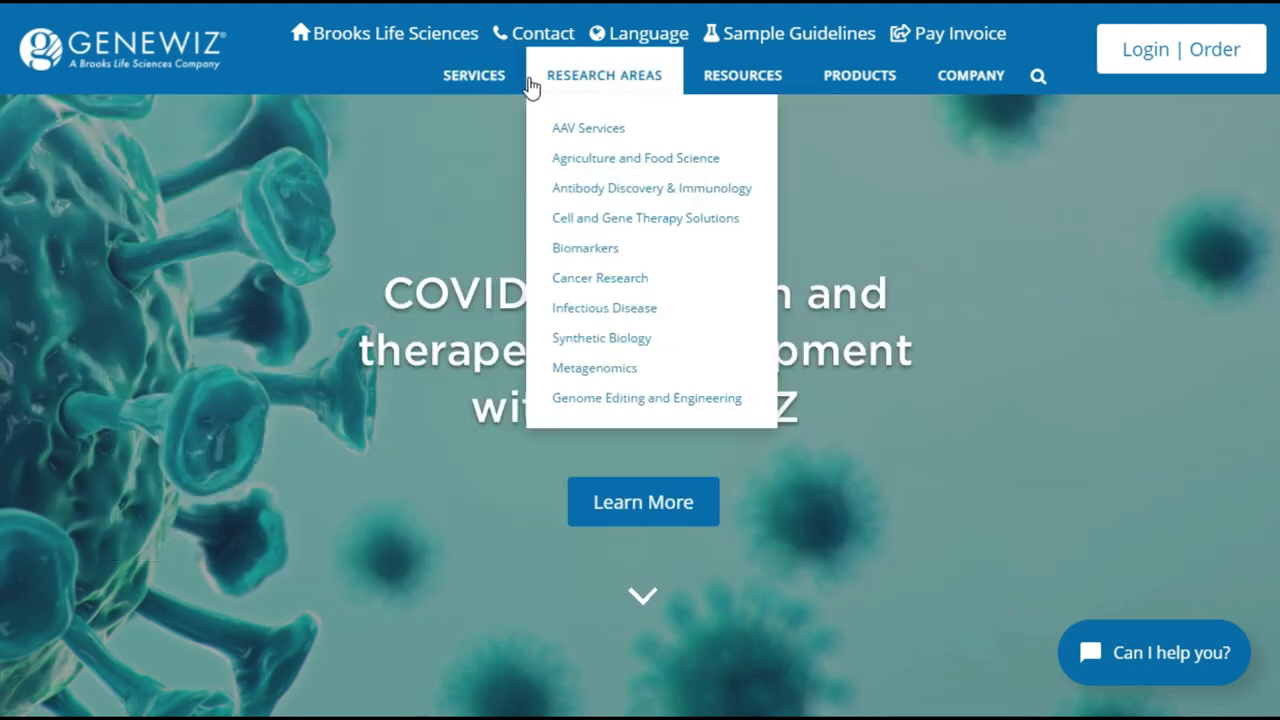
Go to the GENEWIZ Login | Order page with the saved sign-in details filled in
{"action": "mouse_move", "coordinate": [477, 86]}
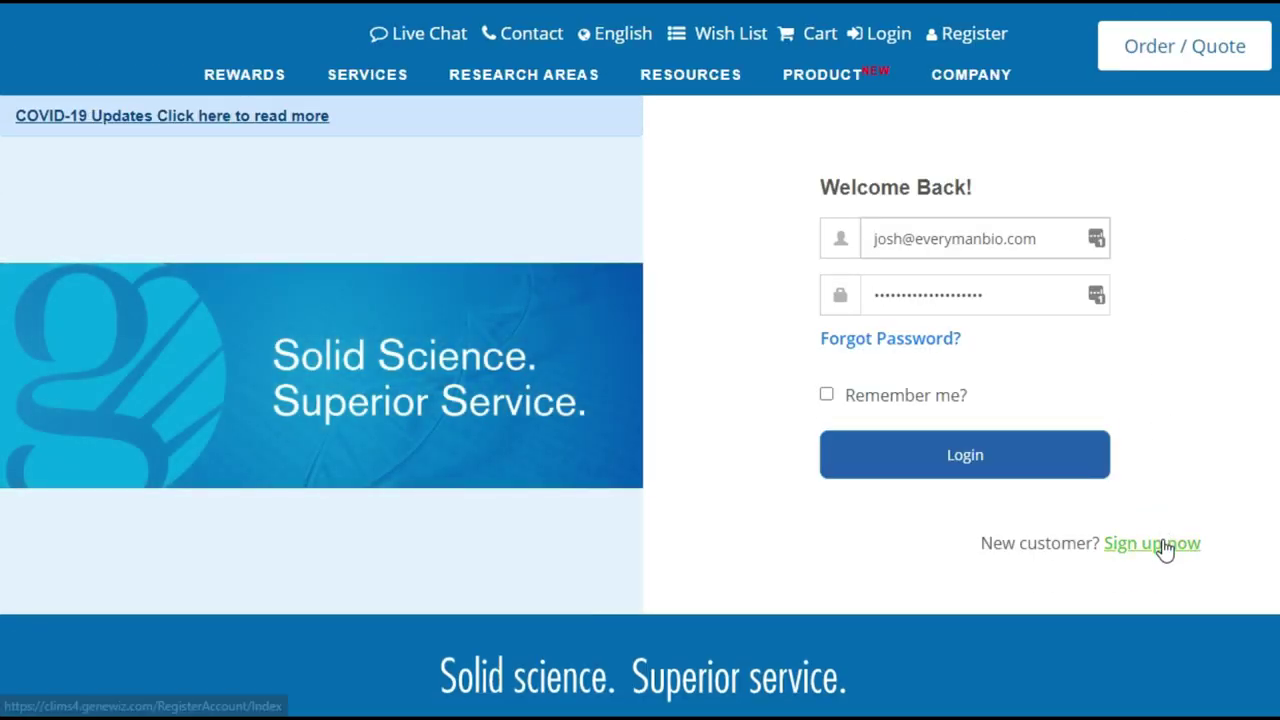
Open the 'Sign up now' Registration form and scroll through its fields to the captcha
{"action": "left_click", "coordinate": [1163, 545]}
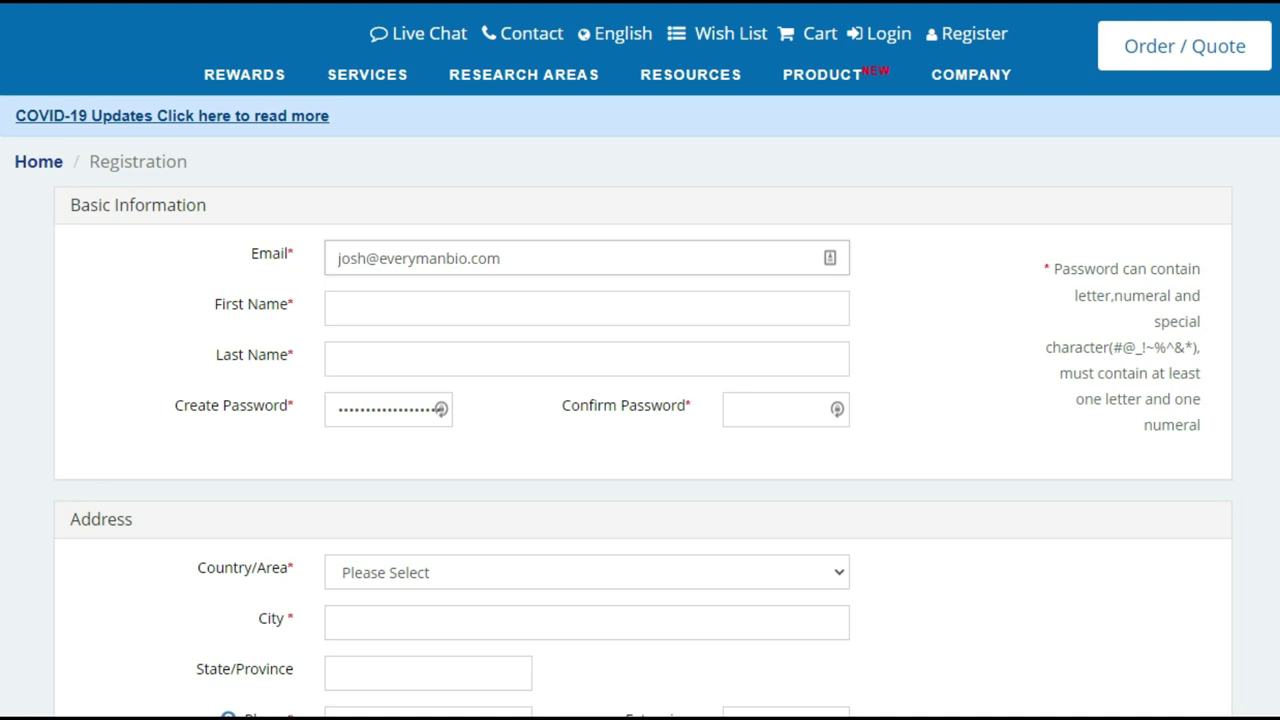
{"action": "scroll", "coordinate": [640, 360], "scroll_direction": "down", "scroll_amount": 2}
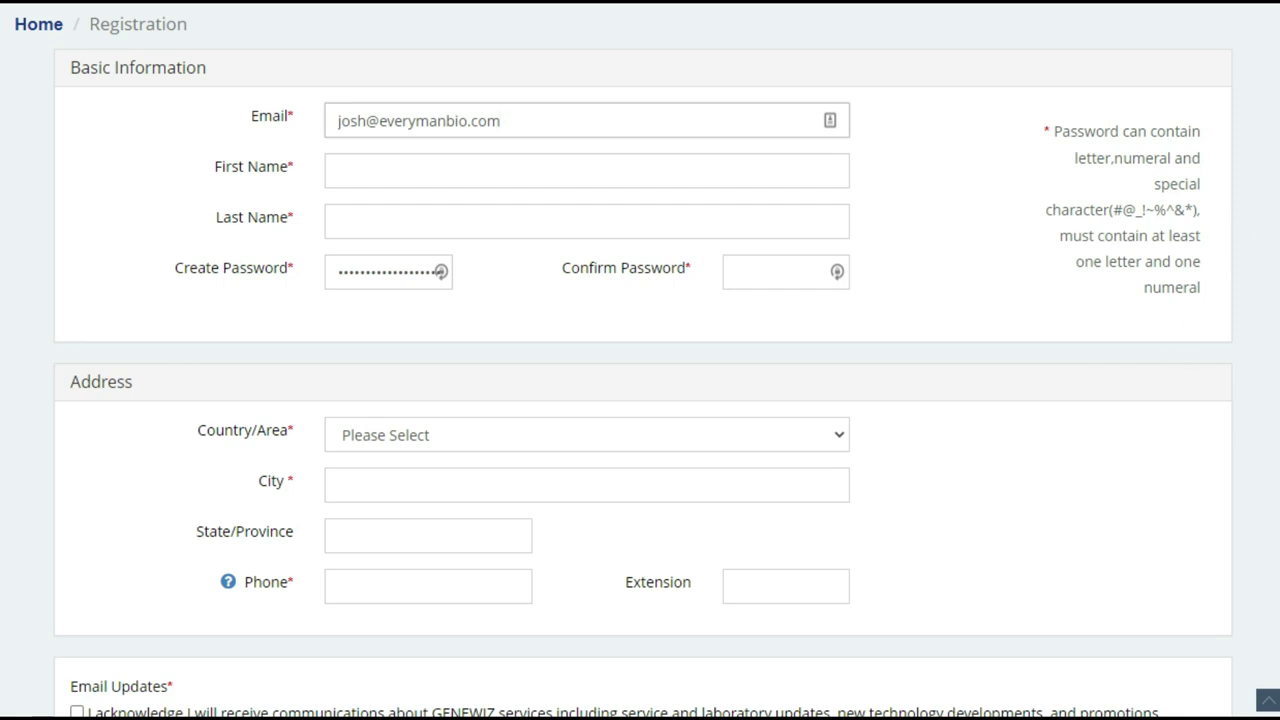
{"action": "scroll", "coordinate": [640, 360], "scroll_direction": "down", "scroll_amount": 4}
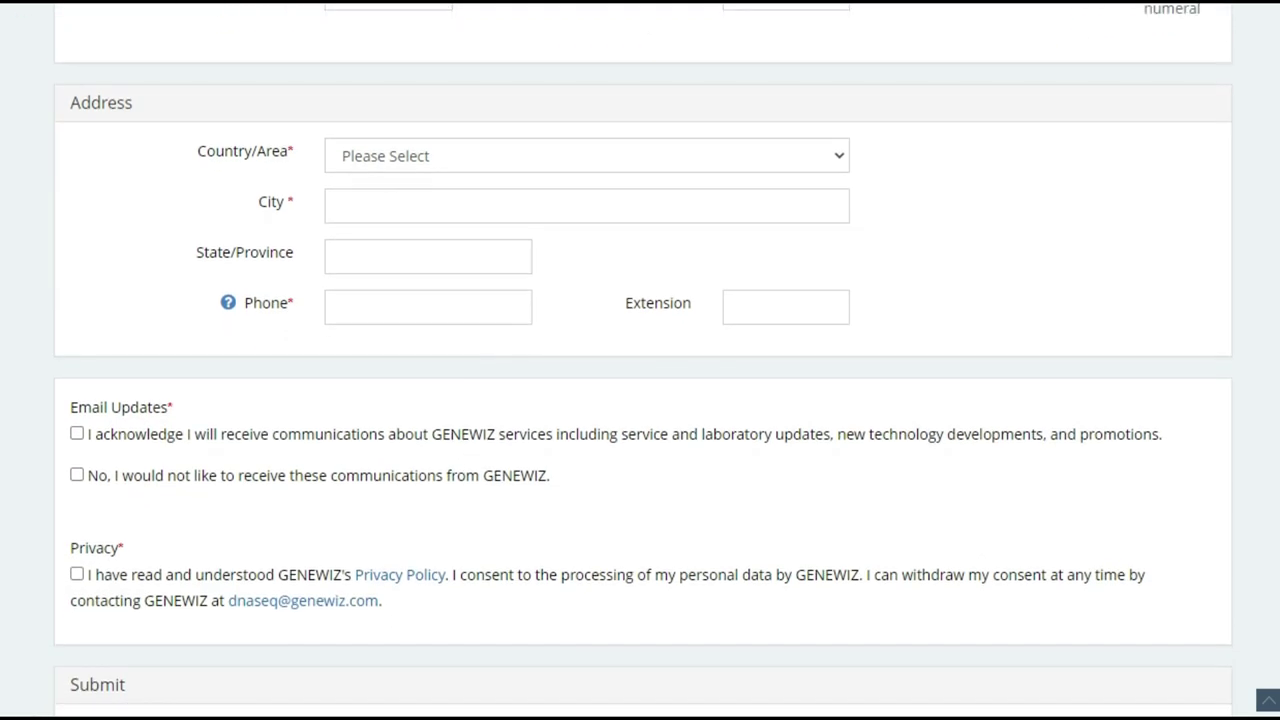
{"action": "scroll", "coordinate": [640, 360], "scroll_direction": "down", "scroll_amount": 1}
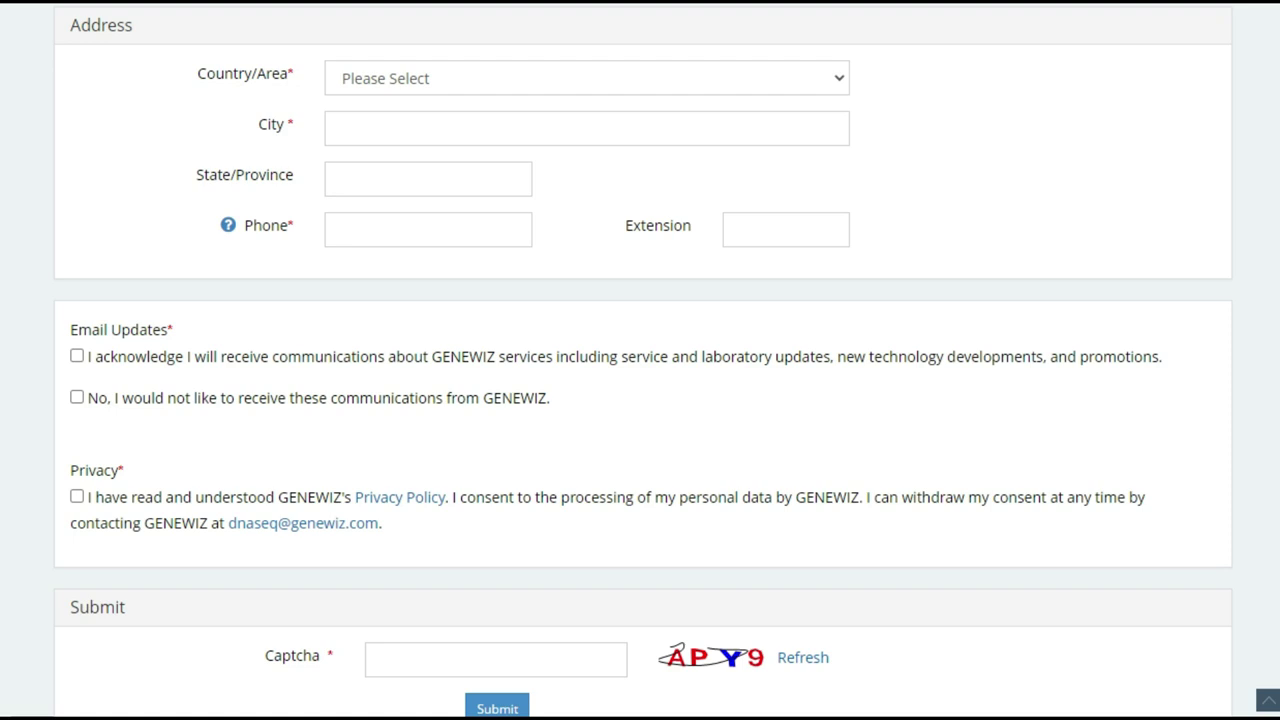
{"action": "scroll", "coordinate": [640, 360], "scroll_direction": "down", "scroll_amount": 1}
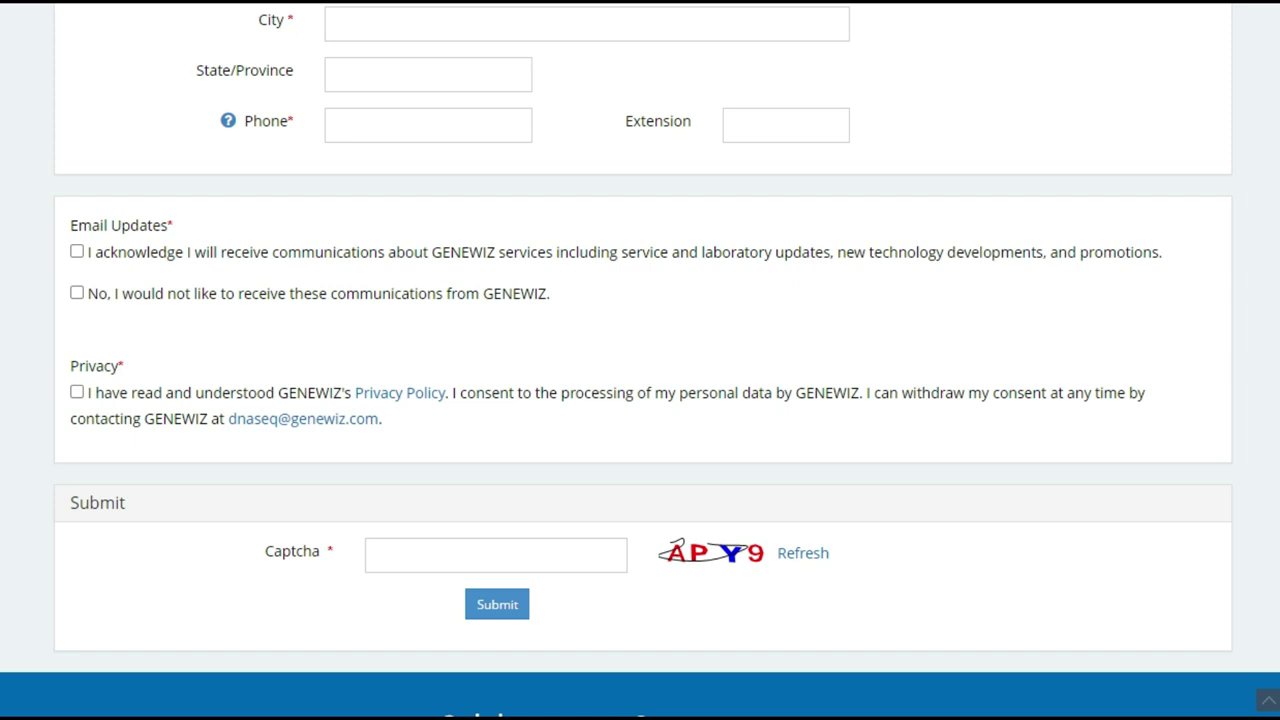
{"action": "scroll", "coordinate": [640, 360], "scroll_direction": "up", "scroll_amount": 6}
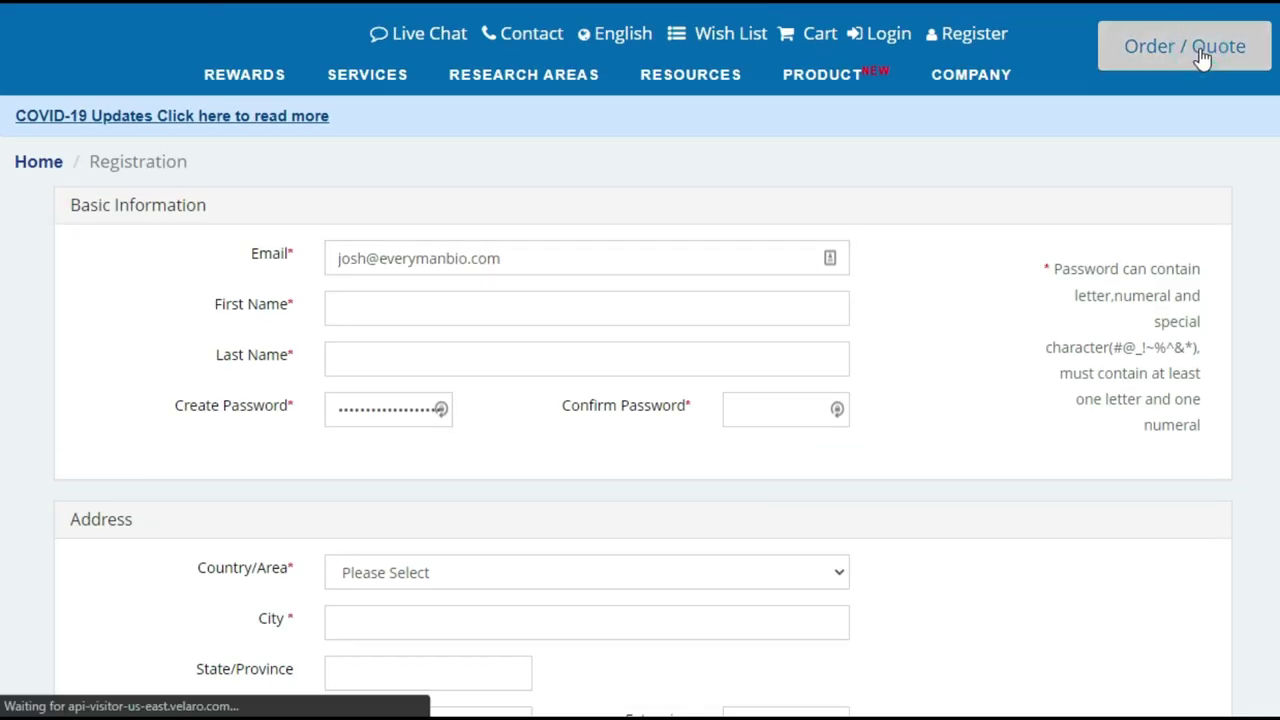
Log in with the saved credentials and start a Sanger order for PCR Product - Un-Purified
{"action": "left_click", "coordinate": [1203, 58]}
{"action": "left_click", "coordinate": [982, 453]}
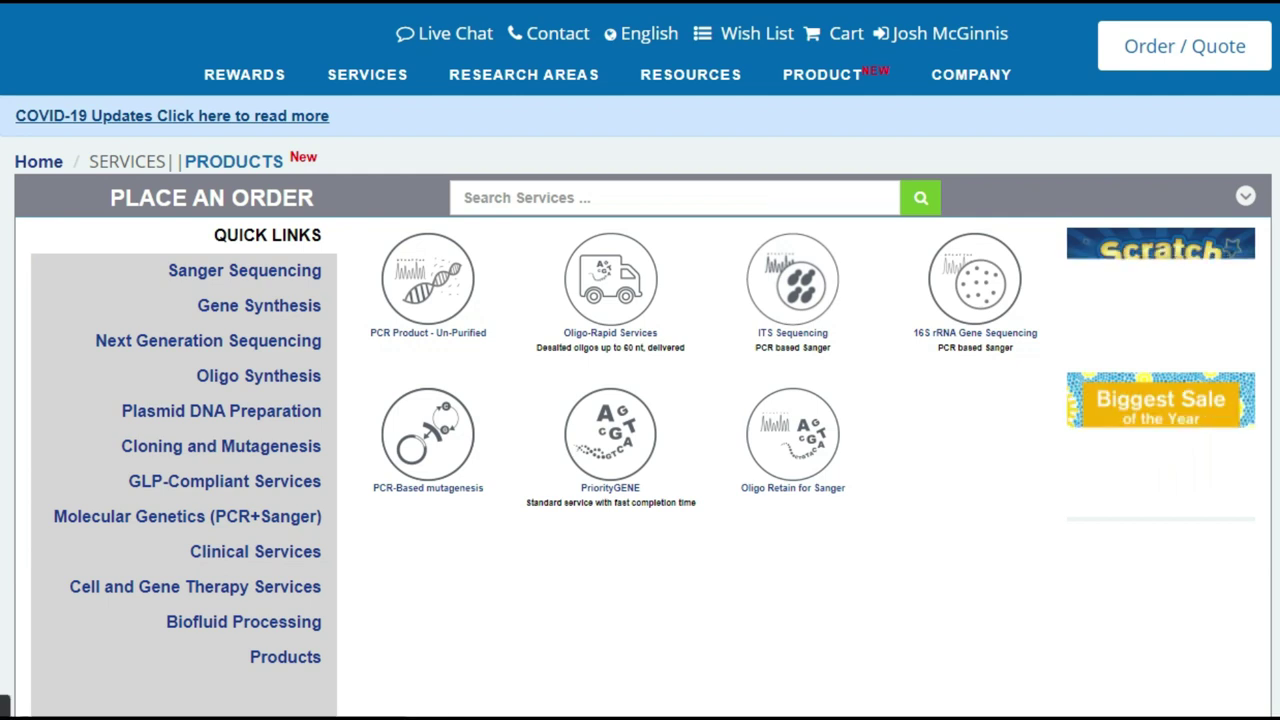
{"action": "scroll", "coordinate": [640, 400], "scroll_direction": "down", "scroll_amount": 2}
{"action": "scroll", "coordinate": [640, 400], "scroll_direction": "down", "scroll_amount": 1}
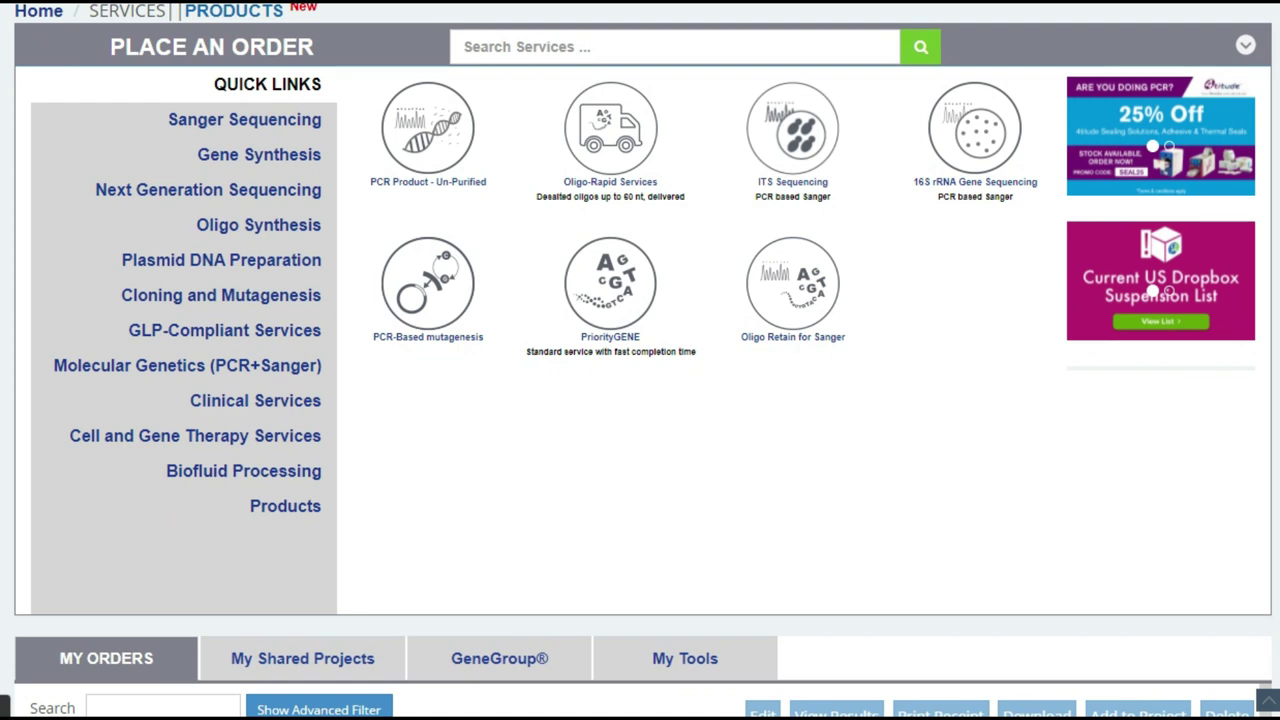
{"action": "scroll", "coordinate": [640, 400], "scroll_direction": "down", "scroll_amount": 6}
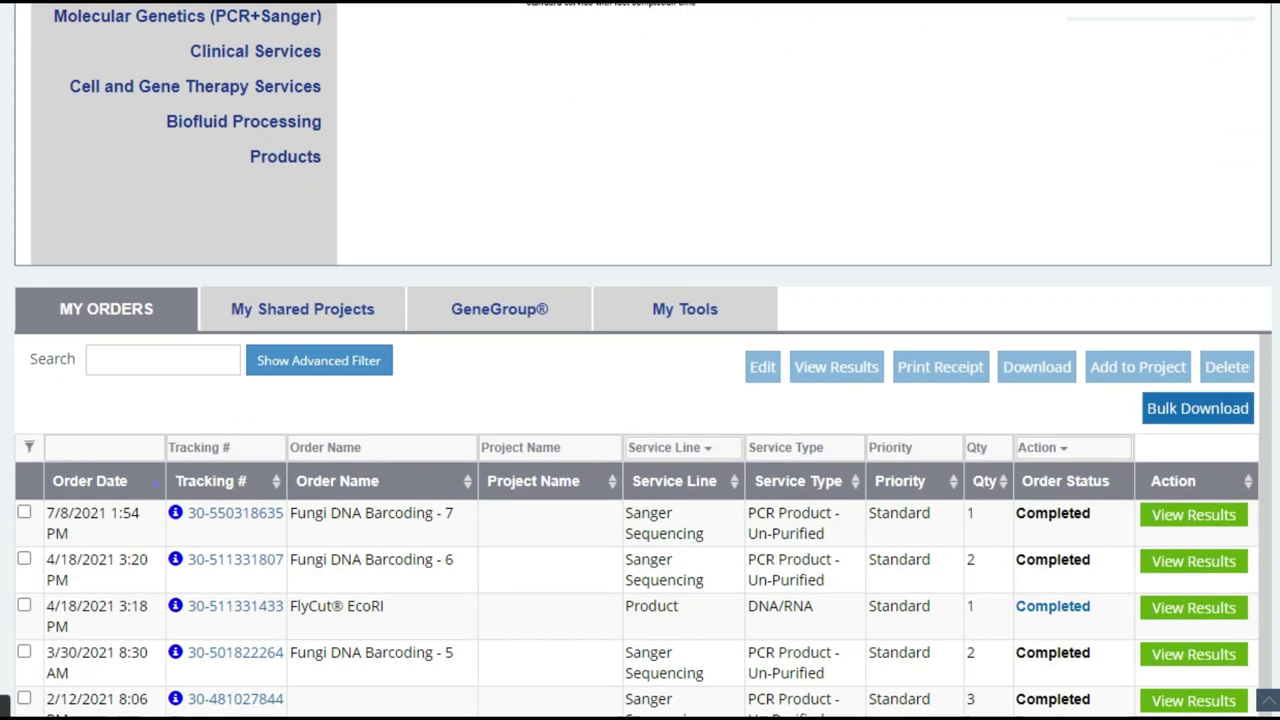
{"action": "scroll", "coordinate": [640, 400], "scroll_direction": "down", "scroll_amount": 1}
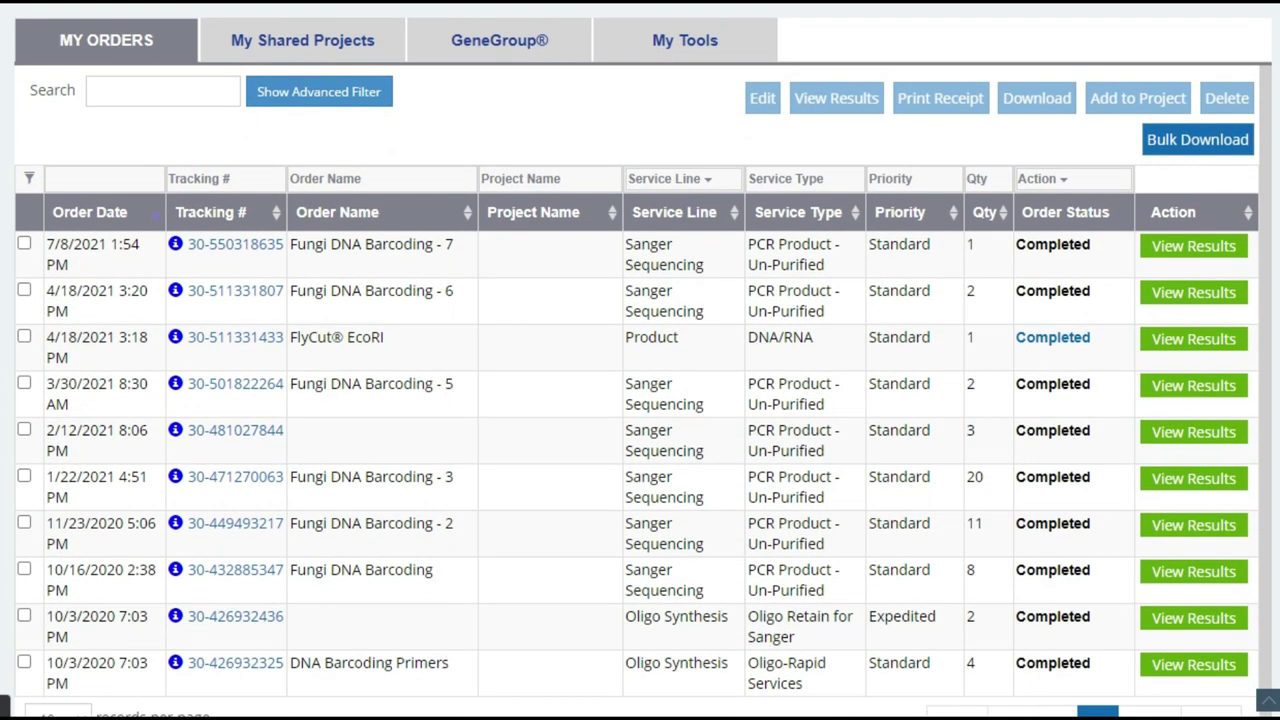
{"action": "scroll", "coordinate": [640, 400], "scroll_direction": "up", "scroll_amount": 8}
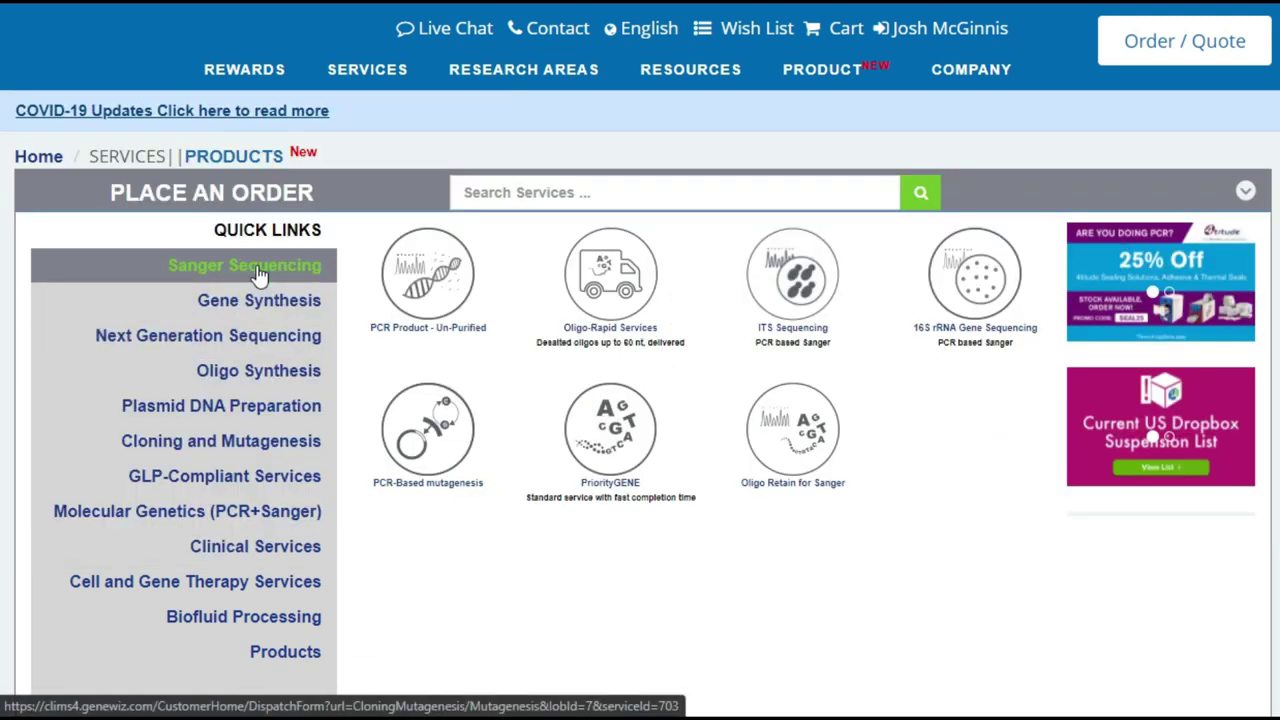
{"action": "left_click", "coordinate": [258, 275]}
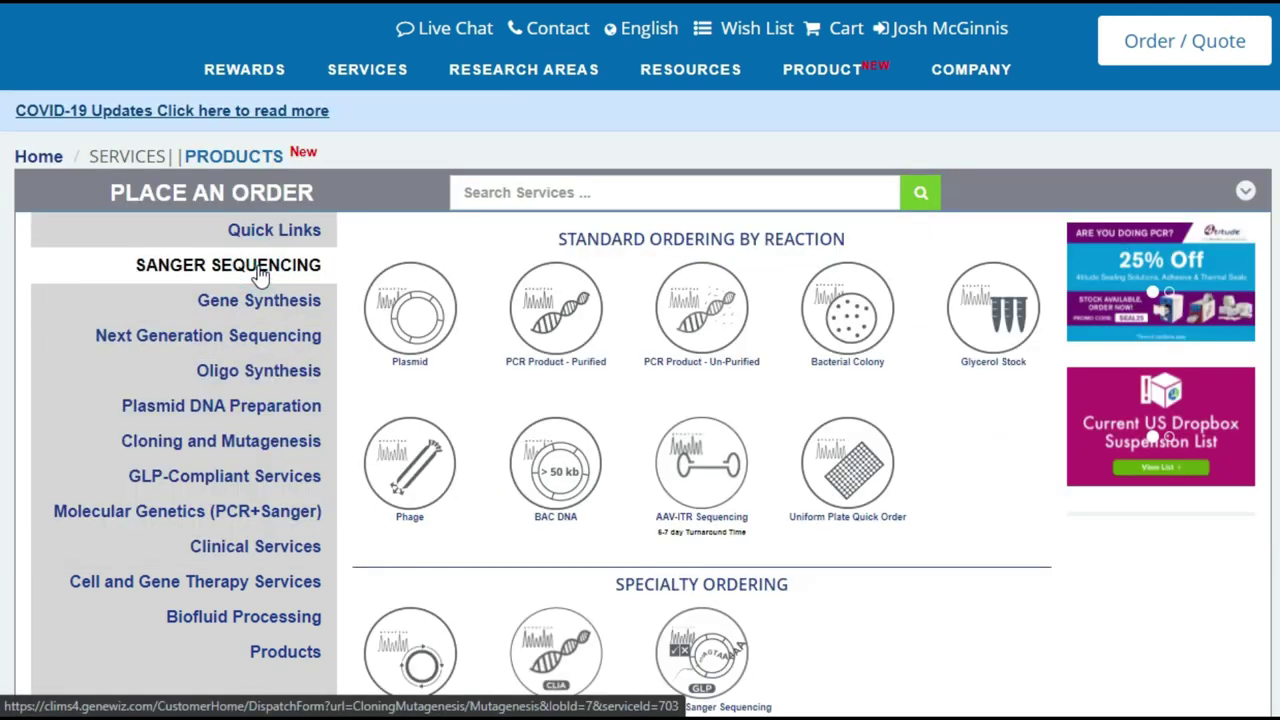
{"action": "left_click", "coordinate": [714, 330]}
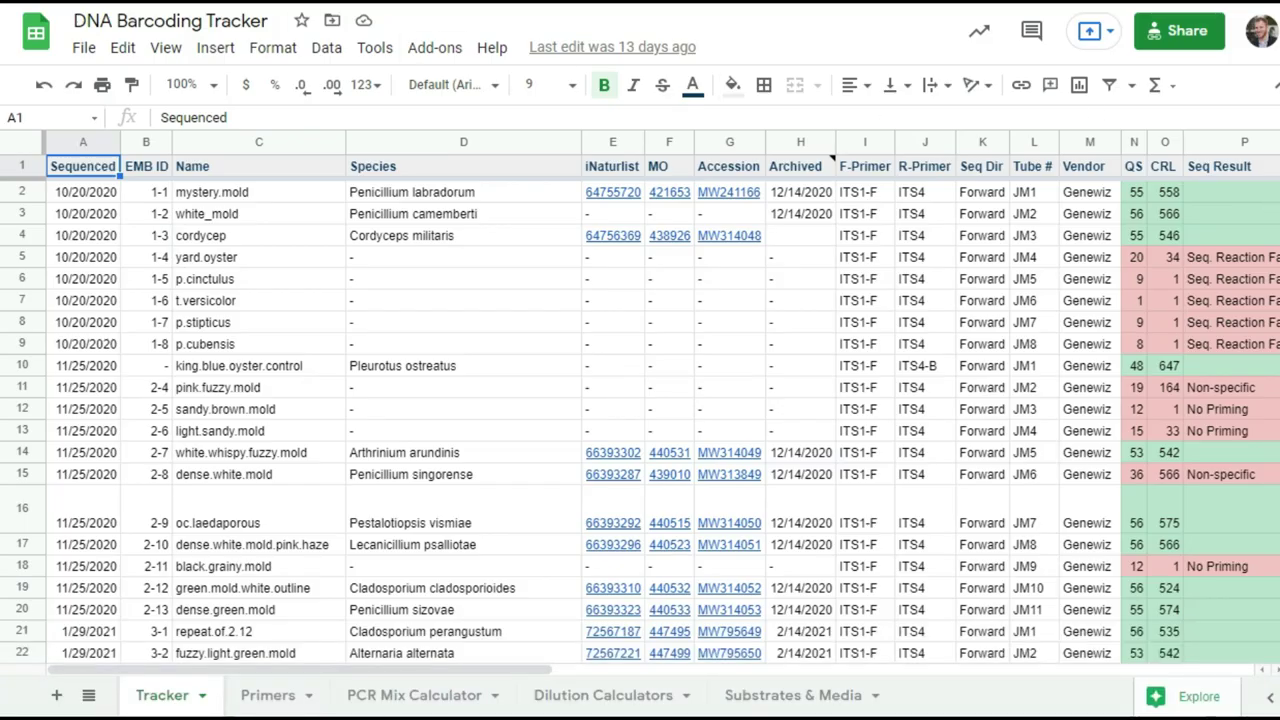
Find row 48 and check sample 7-1's date 7/8/2021, name sea.grass.mold and blank species
{"action": "scroll", "coordinate": [640, 400], "scroll_direction": "down", "scroll_amount": 10}
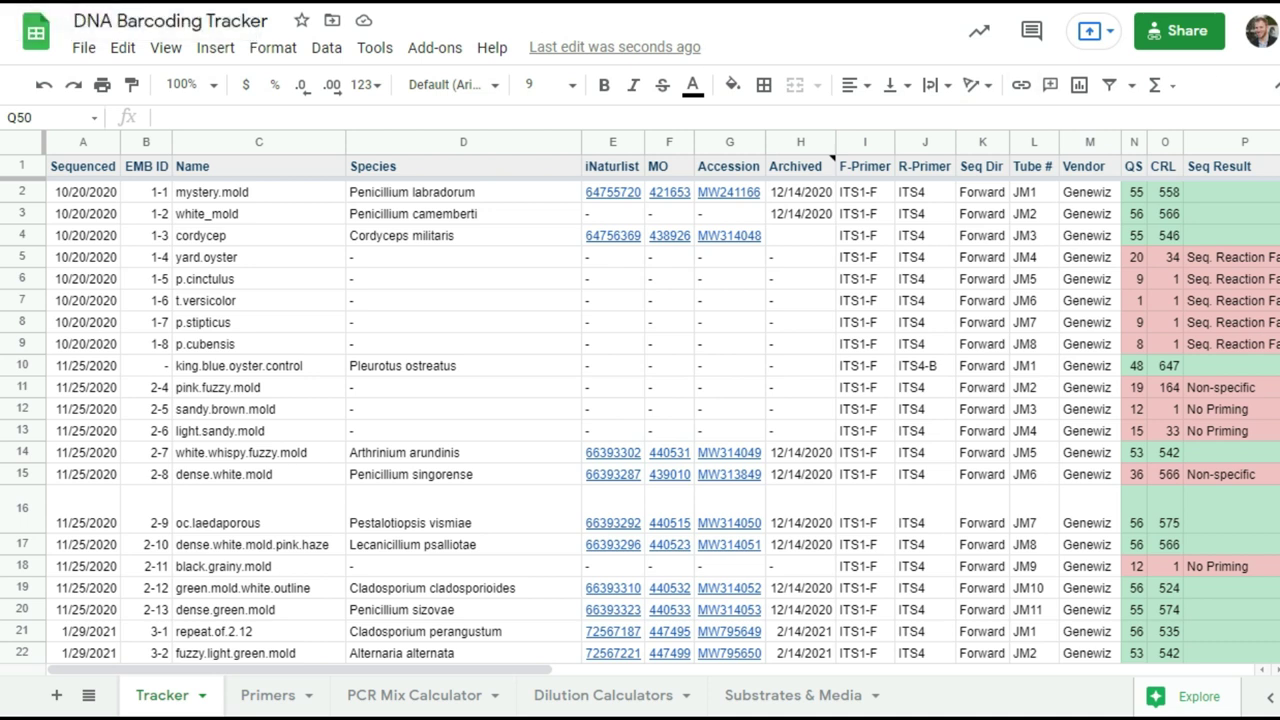
{"action": "scroll", "coordinate": [640, 400], "scroll_direction": "down", "scroll_amount": 20}
{"action": "scroll", "coordinate": [640, 400], "scroll_direction": "up", "scroll_amount": 10}
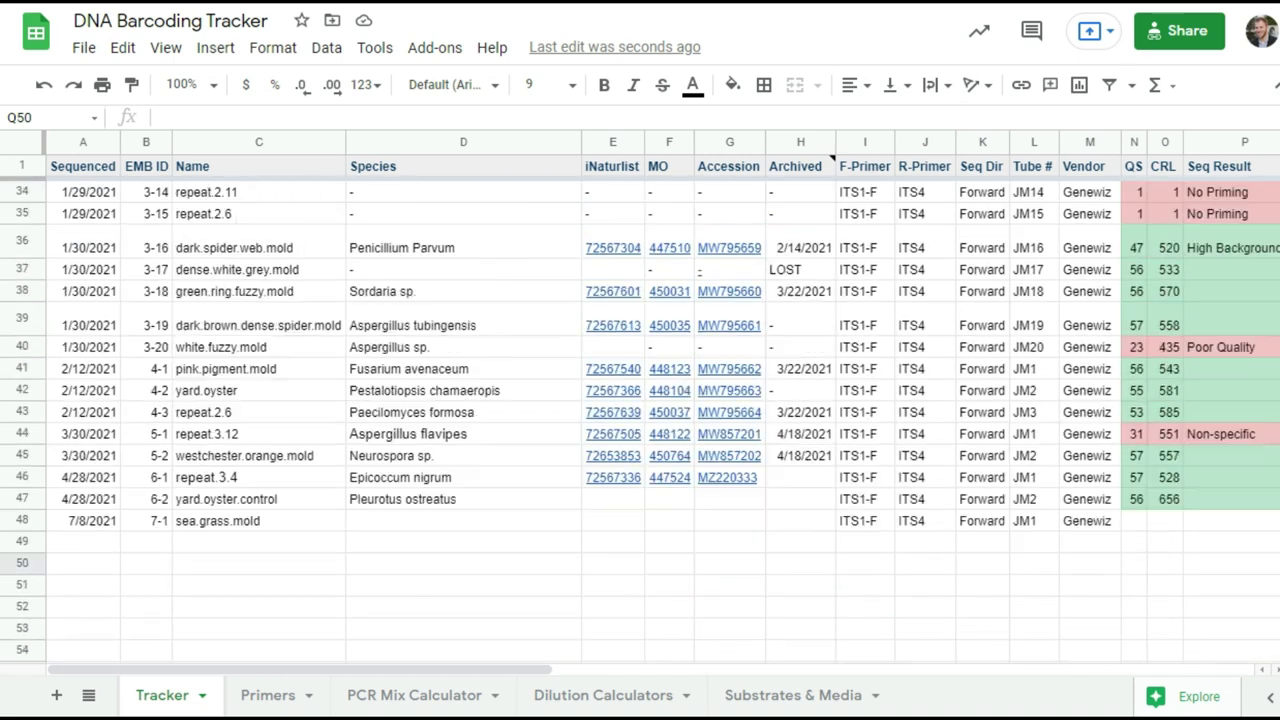
{"action": "scroll", "coordinate": [1165, 258], "scroll_direction": "down", "scroll_amount": 2}
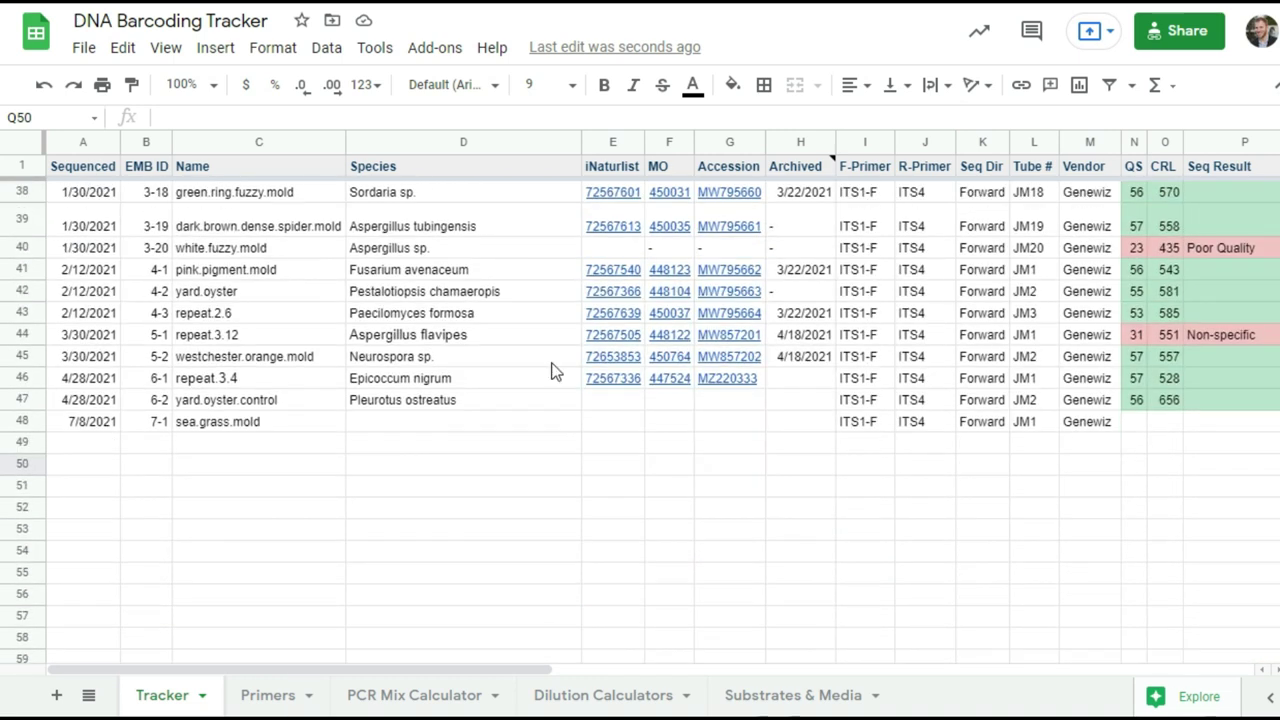
{"action": "left_click", "coordinate": [82, 430]}
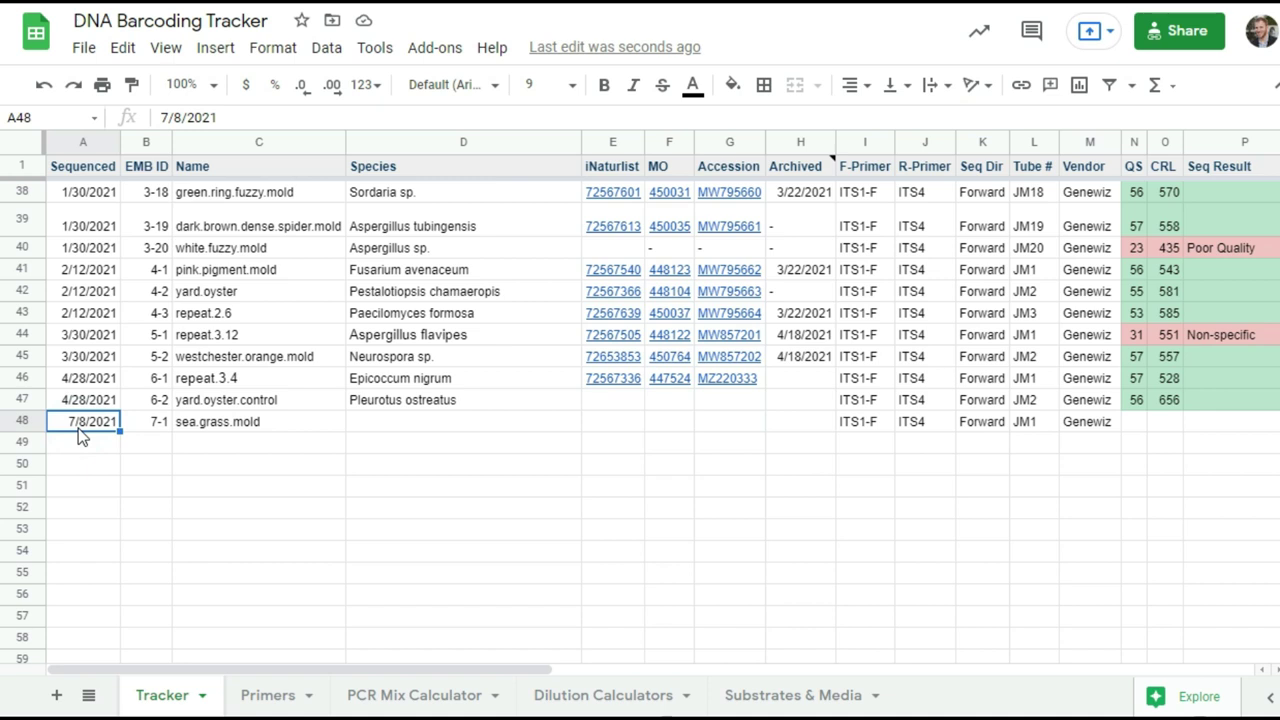
{"action": "left_click", "coordinate": [224, 432]}
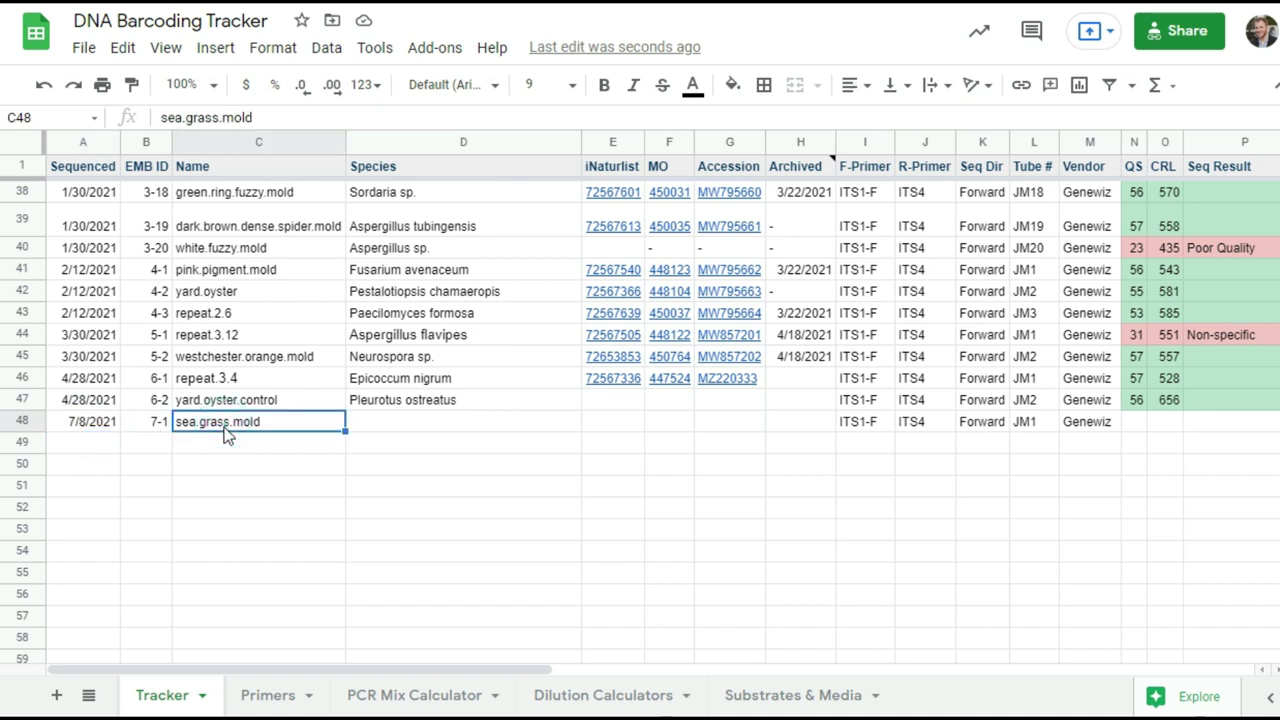
{"action": "left_click", "coordinate": [154, 429]}
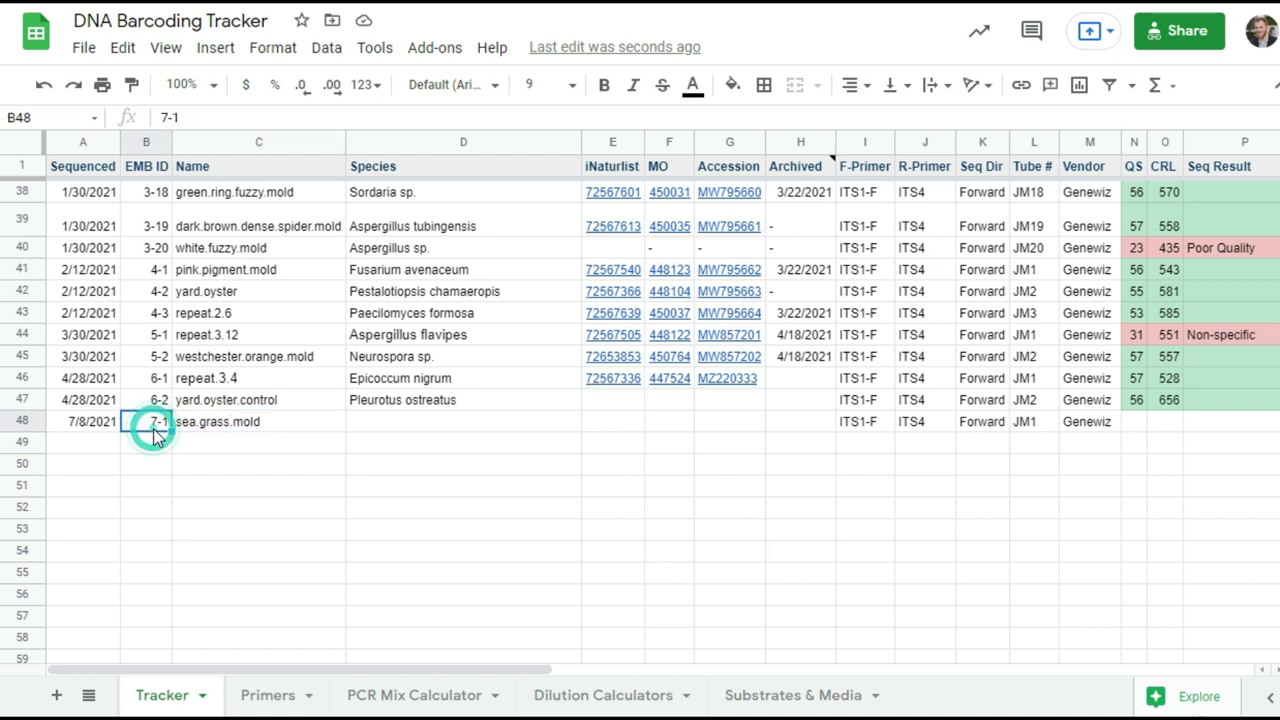
{"action": "left_click", "coordinate": [305, 671]}
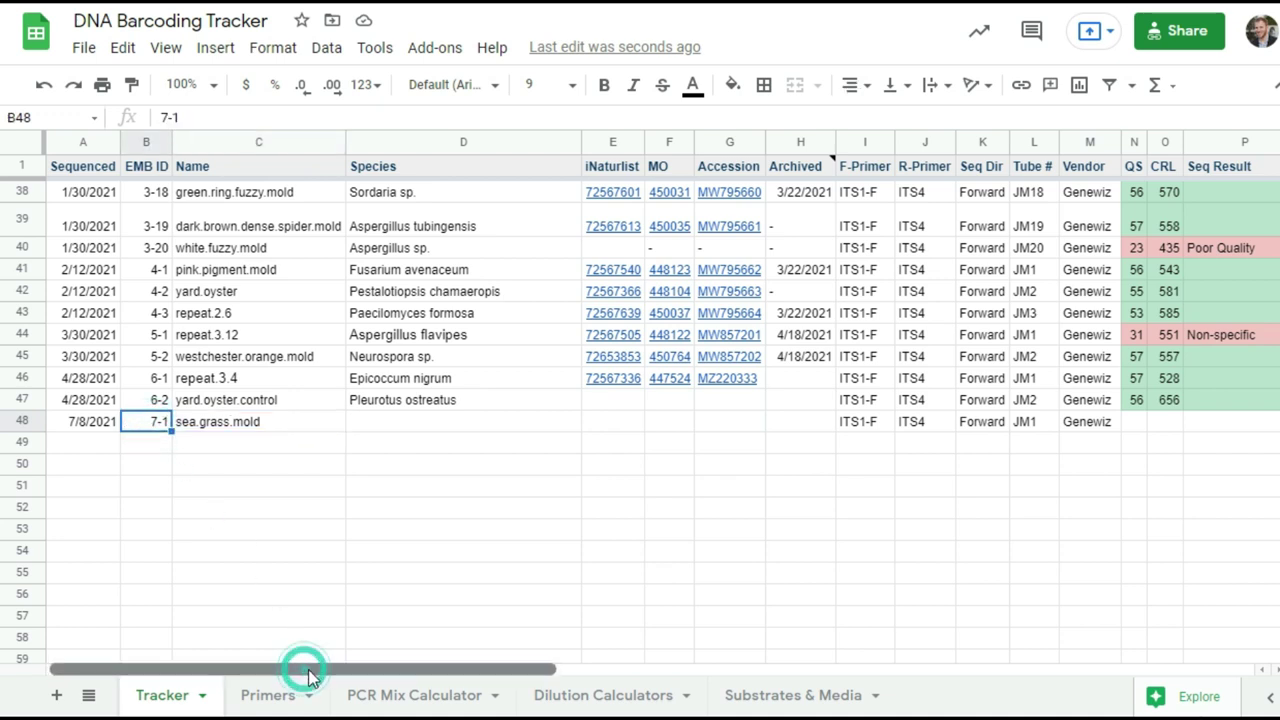
{"action": "left_click", "coordinate": [380, 432]}
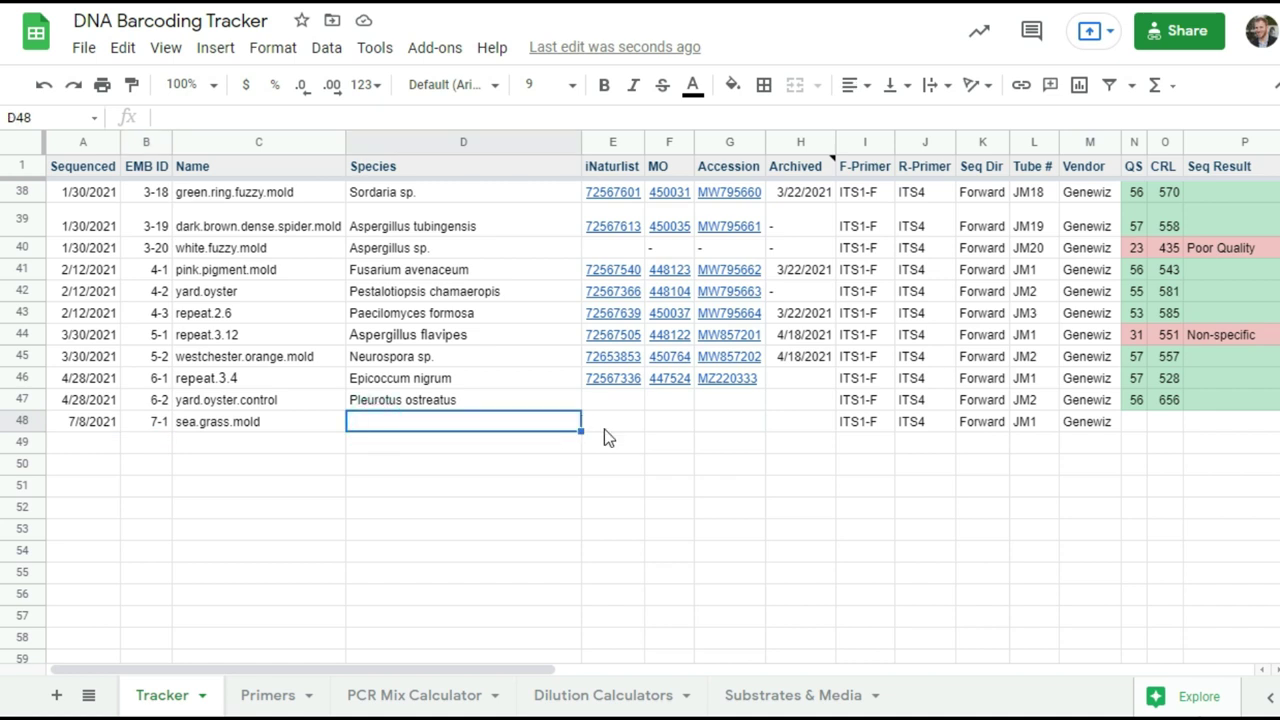
Check row 48's primers ITS1-F/ITS4, Forward direction, tube JM1 and vendor Genewiz
{"action": "left_click", "coordinate": [794, 428]}
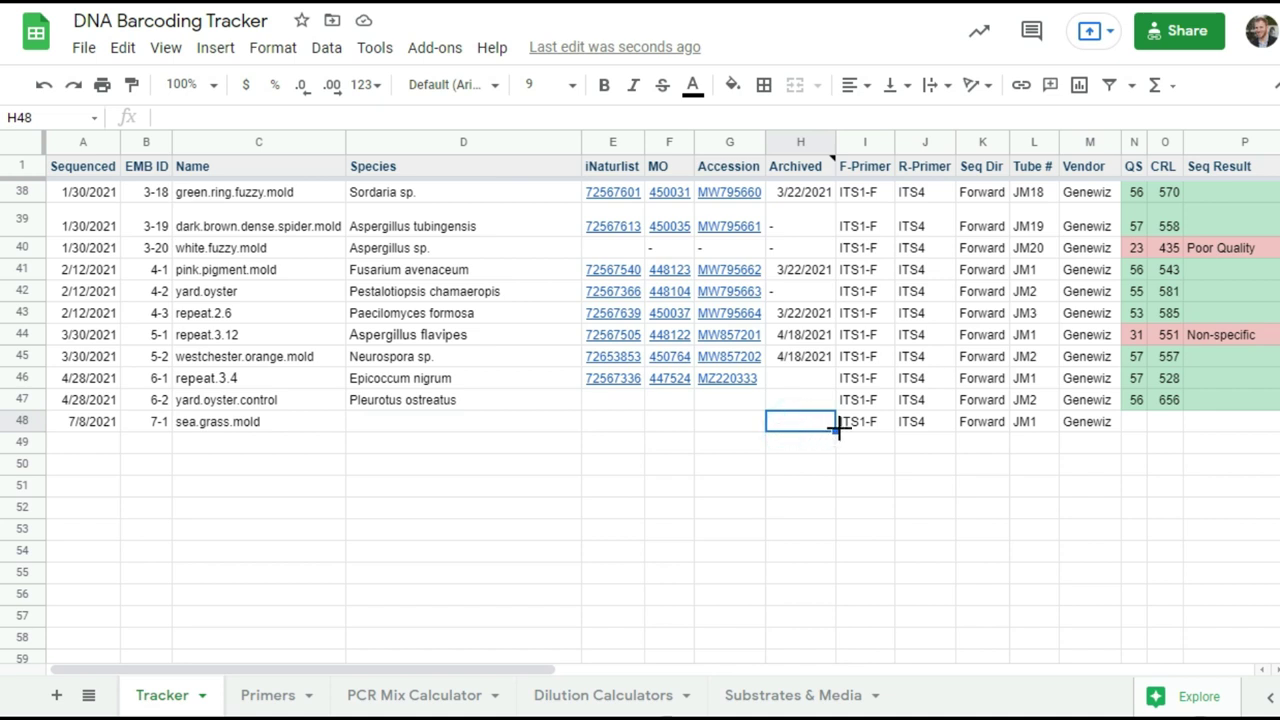
{"action": "left_click", "coordinate": [852, 435]}
{"action": "left_click", "coordinate": [916, 430]}
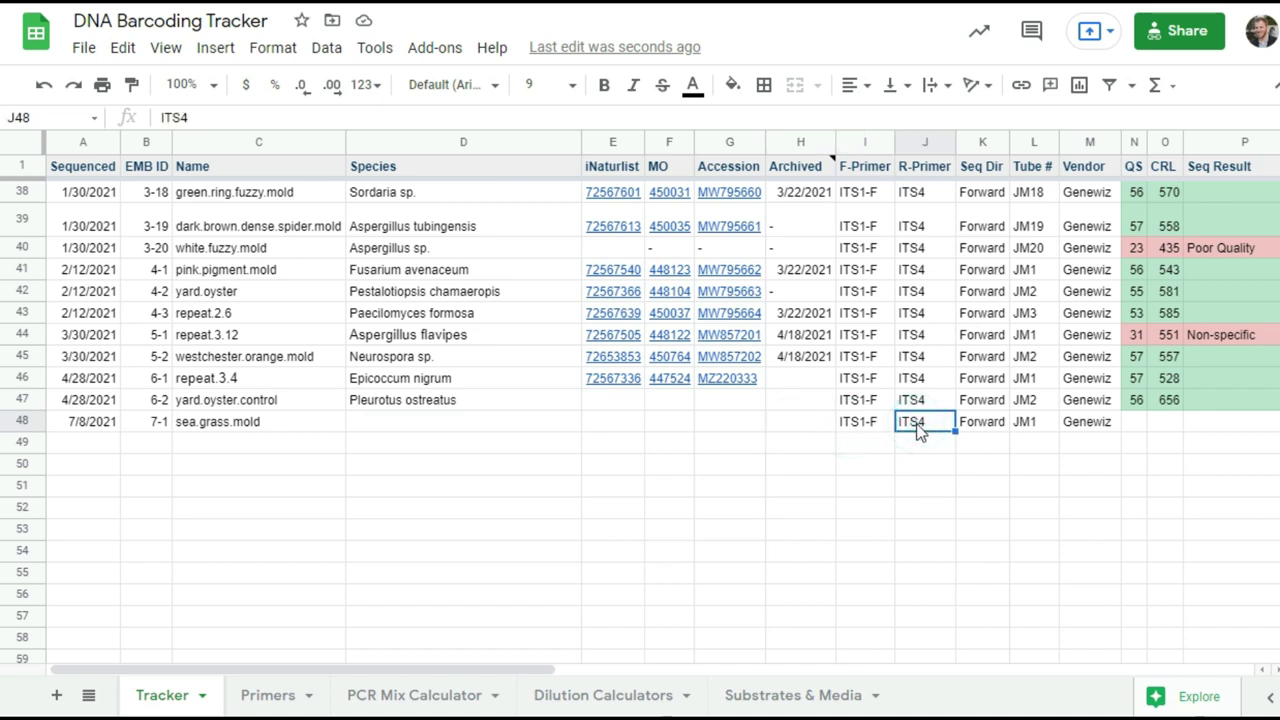
{"action": "left_click", "coordinate": [970, 430]}
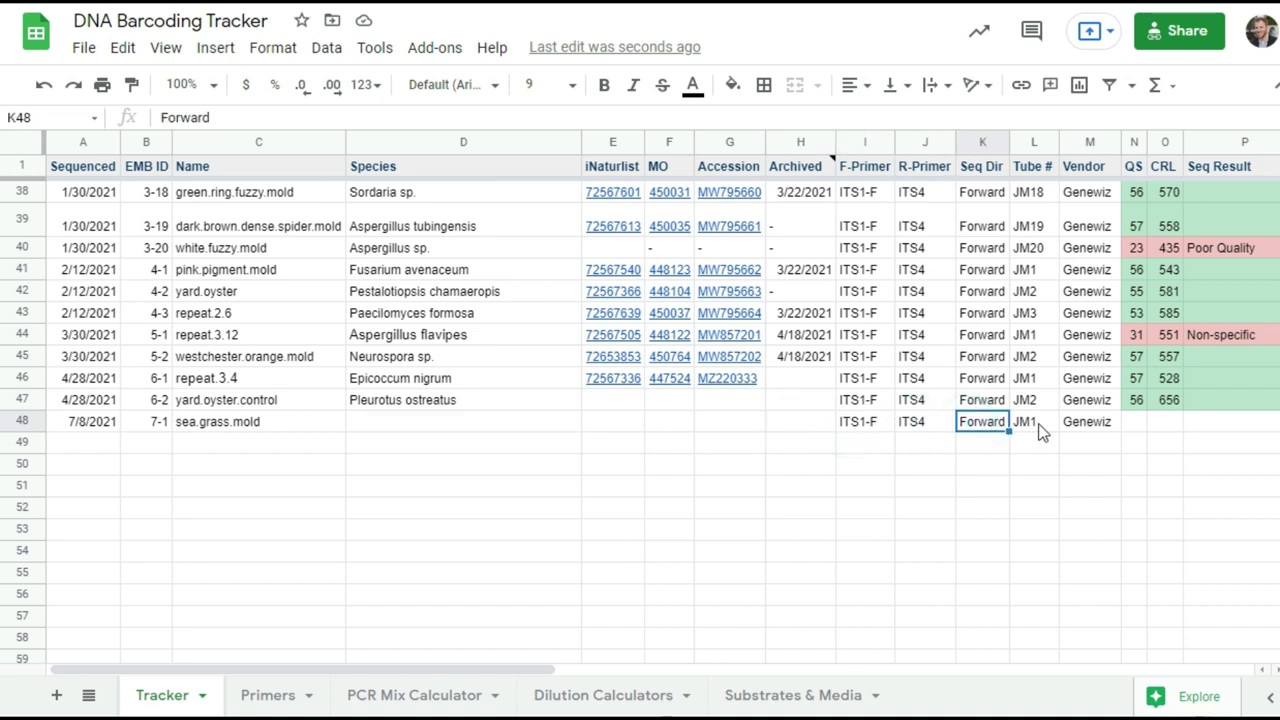
{"action": "left_click", "coordinate": [1041, 431]}
{"action": "left_click", "coordinate": [1093, 423]}
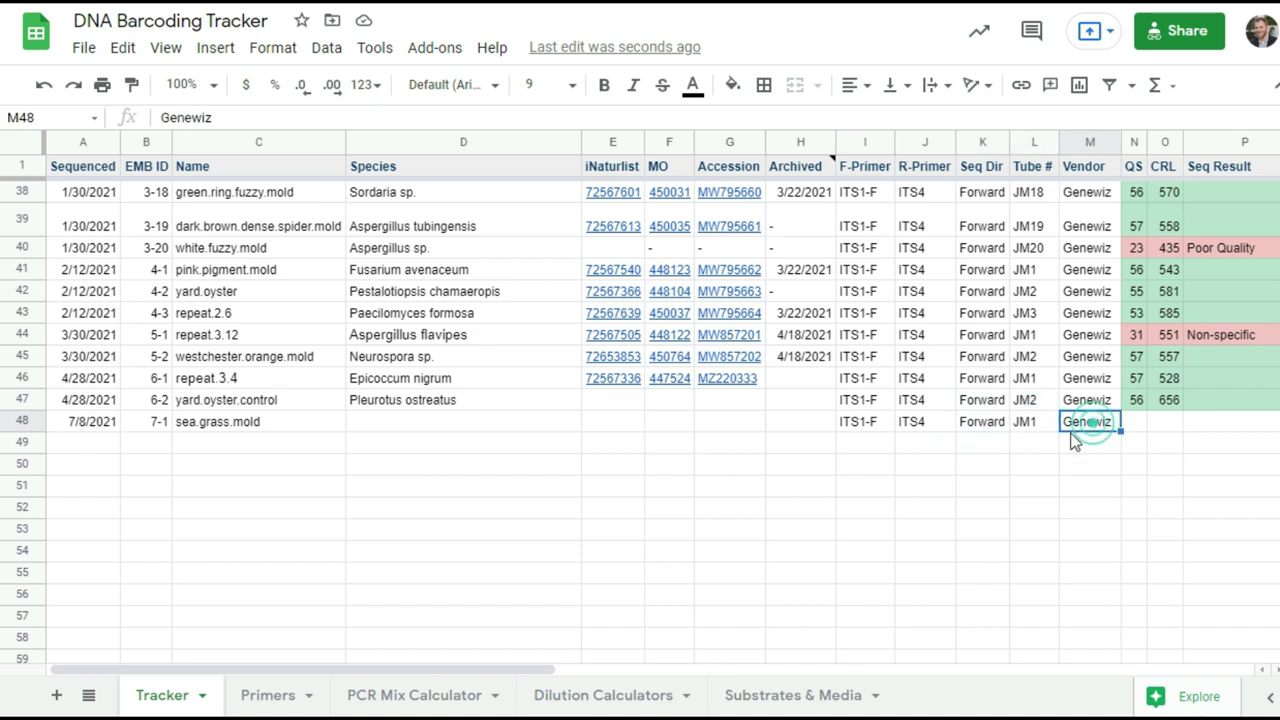
{"action": "left_click_drag", "start_coordinate": [512, 664], "coordinate": [810, 668]}
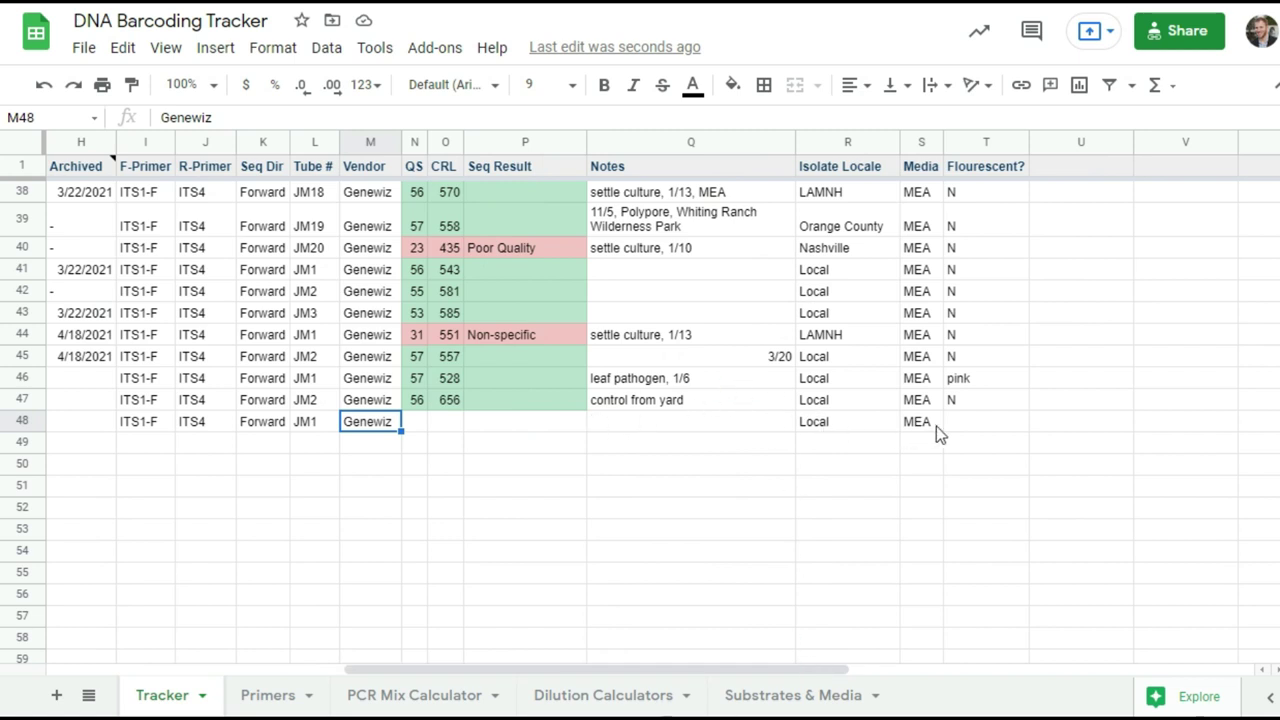
{"action": "left_click_drag", "start_coordinate": [686, 672], "coordinate": [405, 680]}
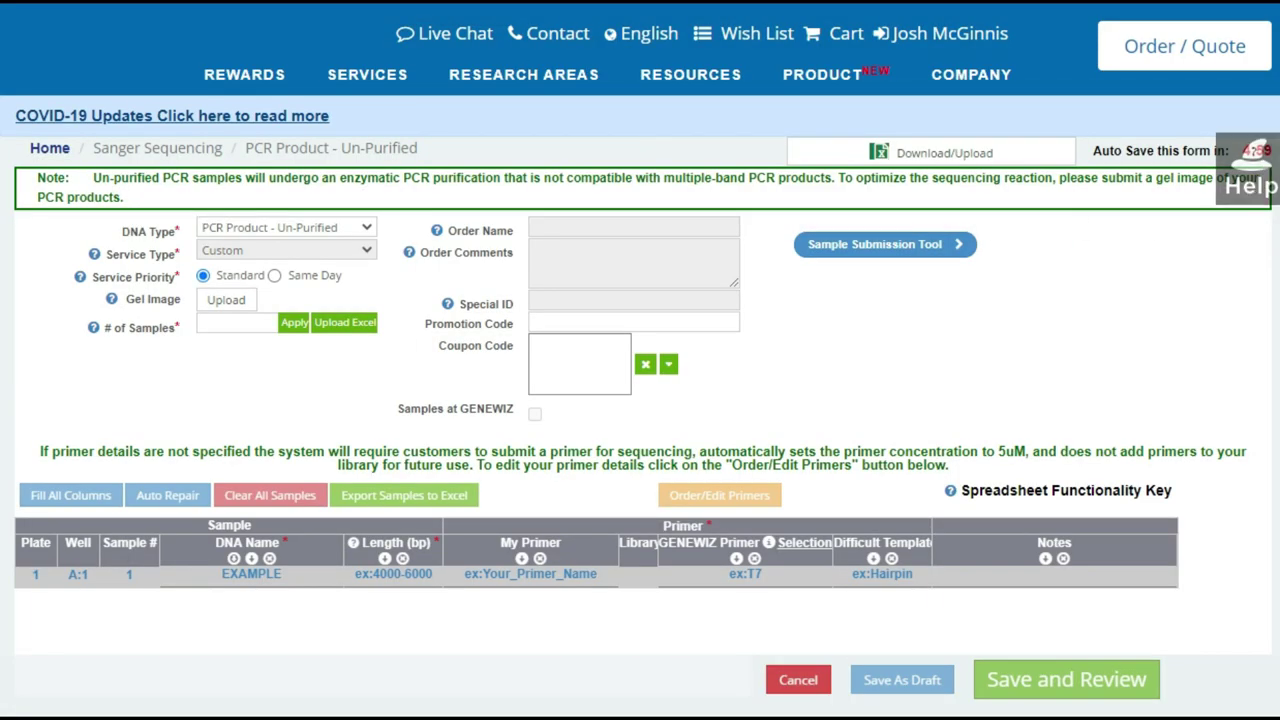
{"action": "scroll", "coordinate": [640, 350], "scroll_direction": "down", "scroll_amount": 2}
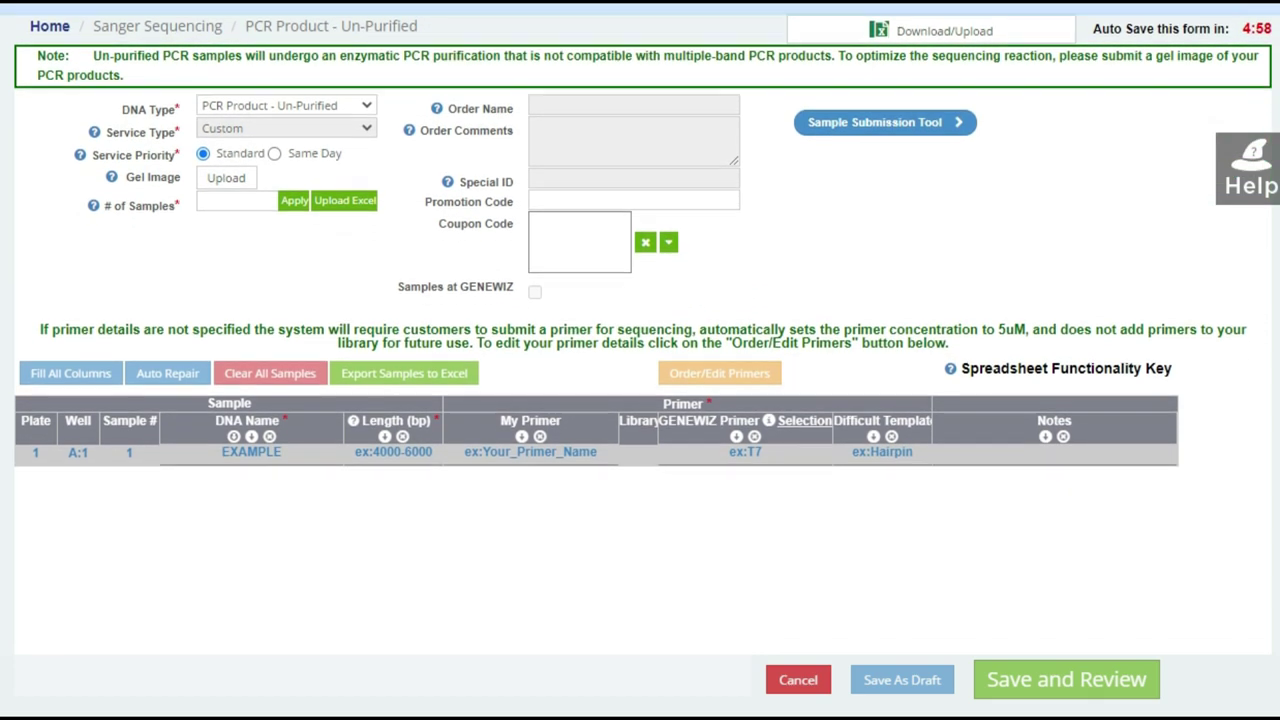
{"action": "left_click", "coordinate": [368, 108]}
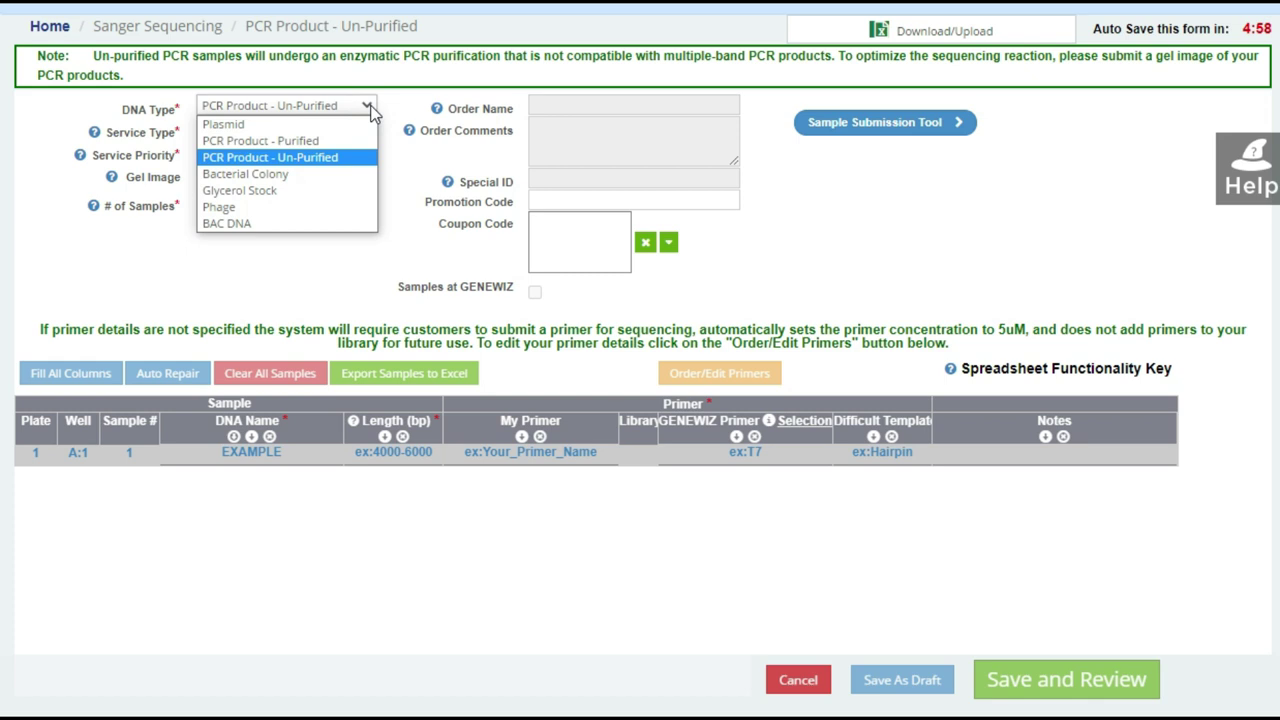
{"action": "left_click", "coordinate": [351, 157]}
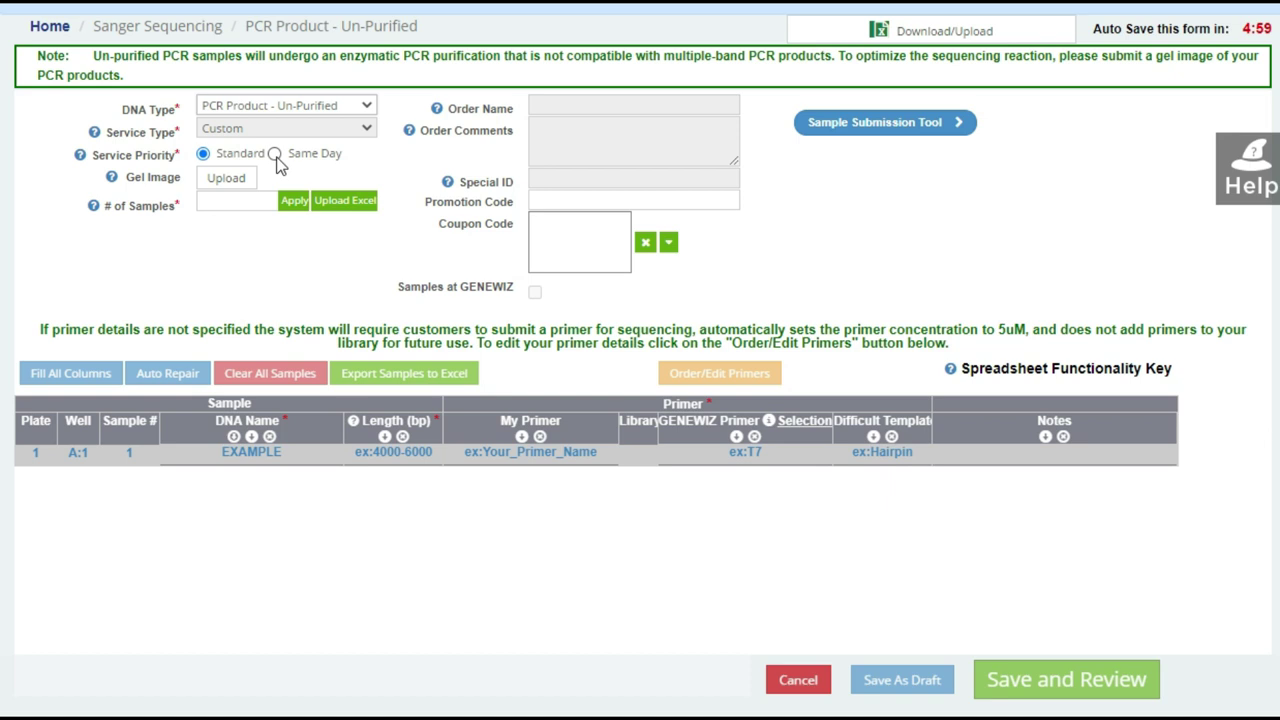
Attach gel.jpg as the gel image and create one sample row
{"action": "left_click", "coordinate": [238, 178]}
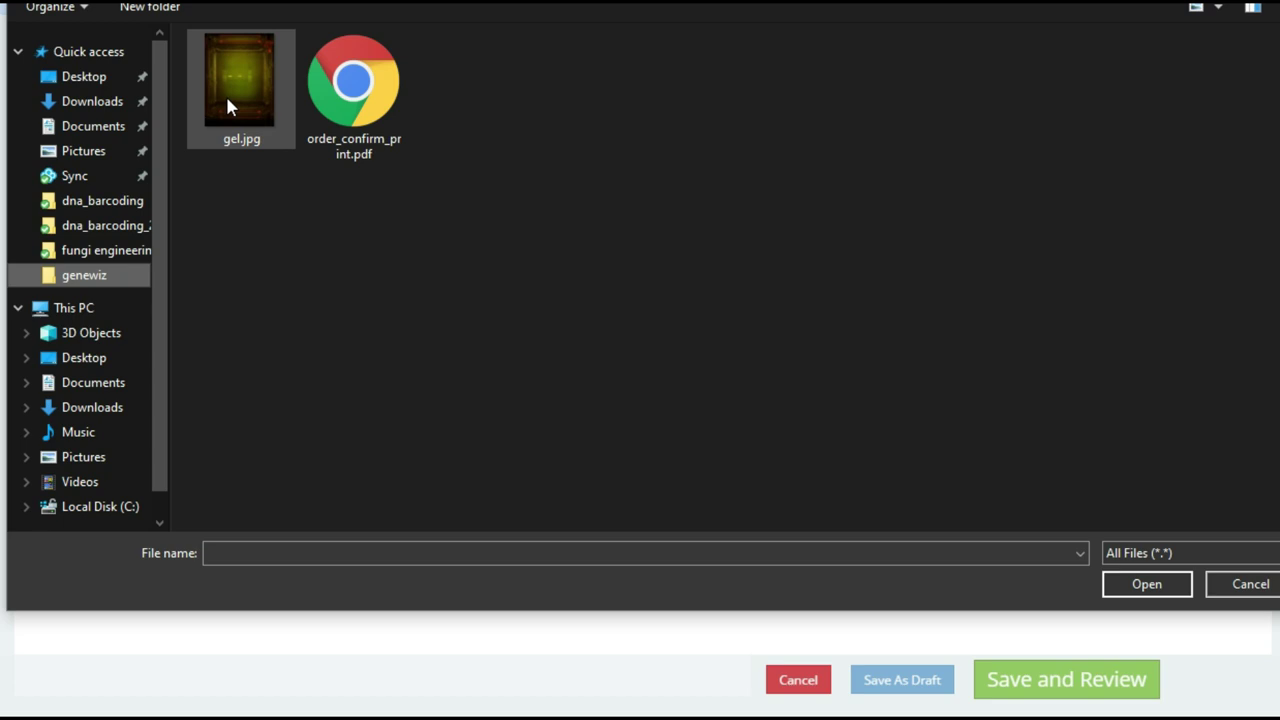
{"action": "double_click", "coordinate": [227, 107]}
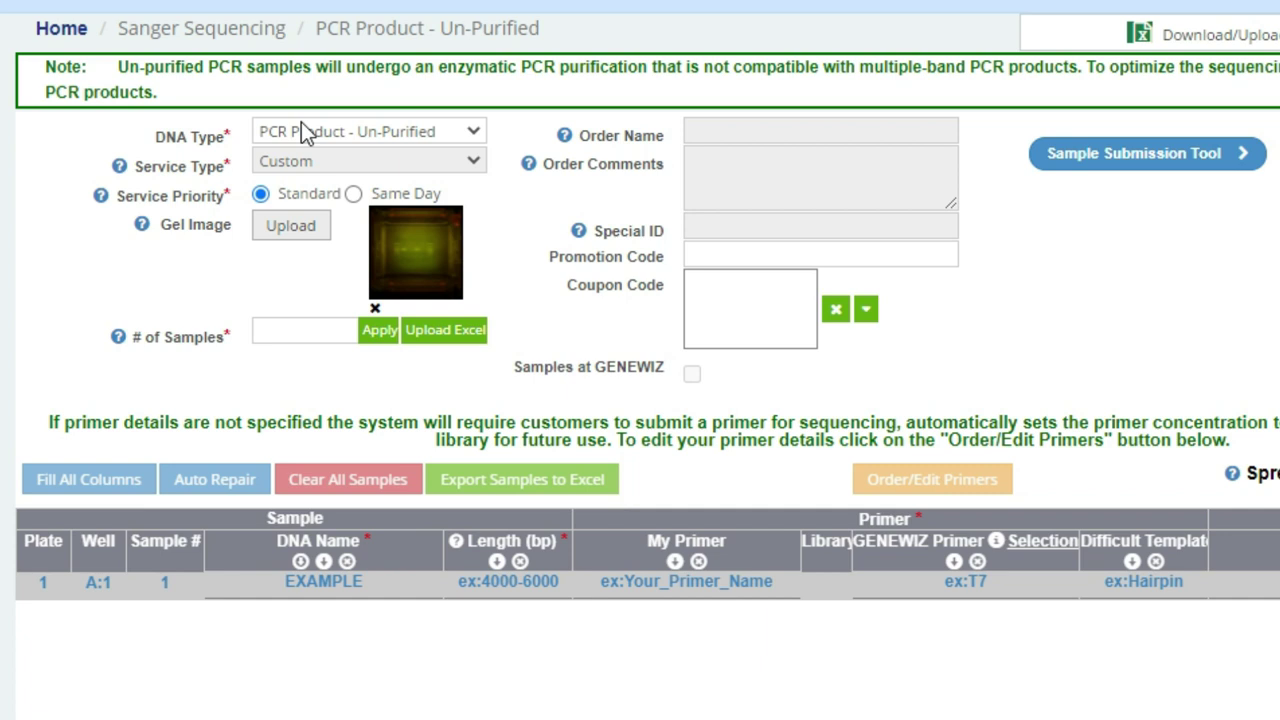
{"action": "left_click", "coordinate": [328, 336]}
{"action": "type", "text": "1"}
{"action": "left_click", "coordinate": [380, 332]}
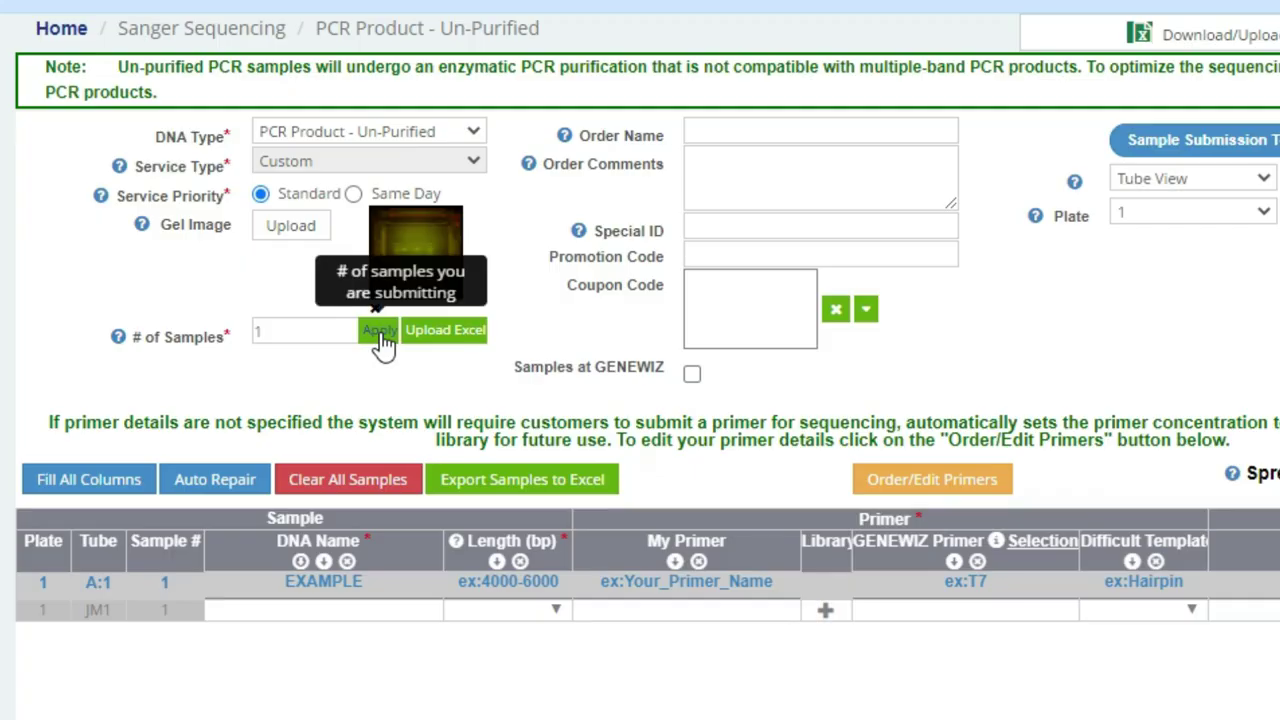
Name the order 'Fungi DNA Barcoding - 7'
{"action": "left_click", "coordinate": [700, 130]}
{"action": "type", "text": "Fungi DnA"}
{"action": "key", "text": "BackSpace"}
{"action": "key", "text": "BackSpace"}
{"action": "type", "text": "NA Barcoding -"}
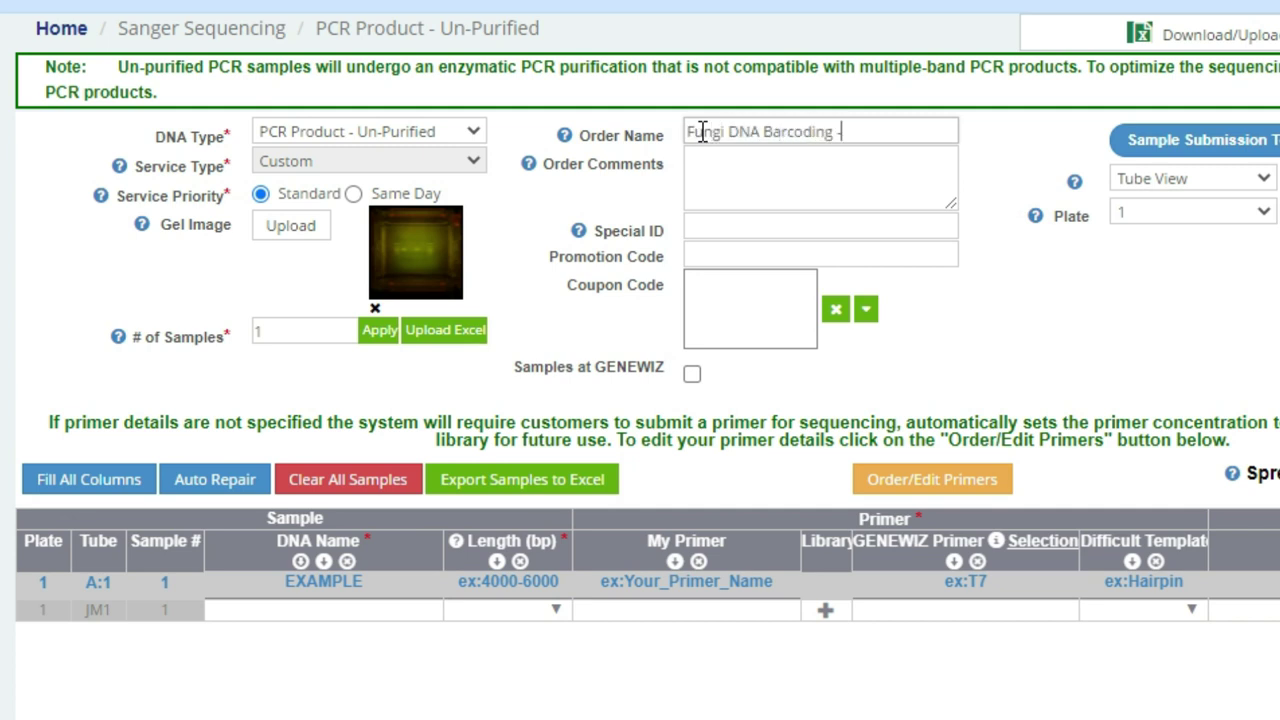
{"action": "type", "text": " 7"}
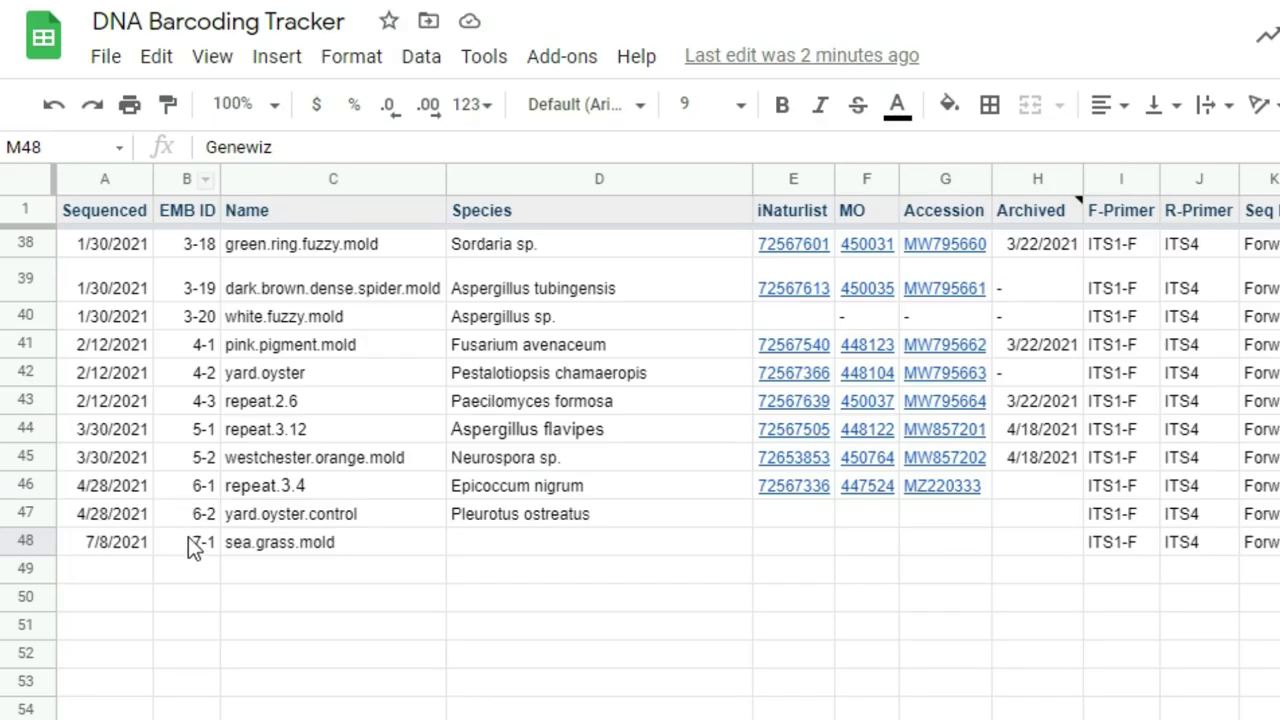
{"action": "left_click", "coordinate": [193, 548]}
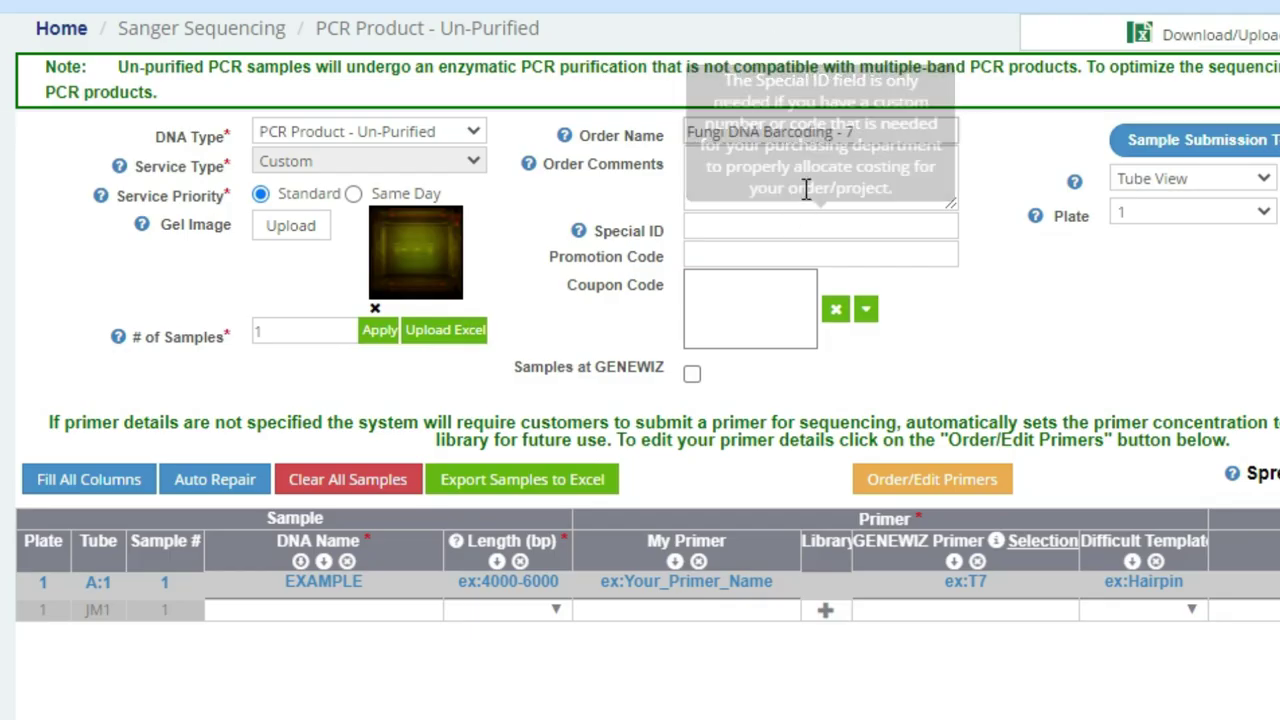
{"action": "left_click", "coordinate": [893, 225]}
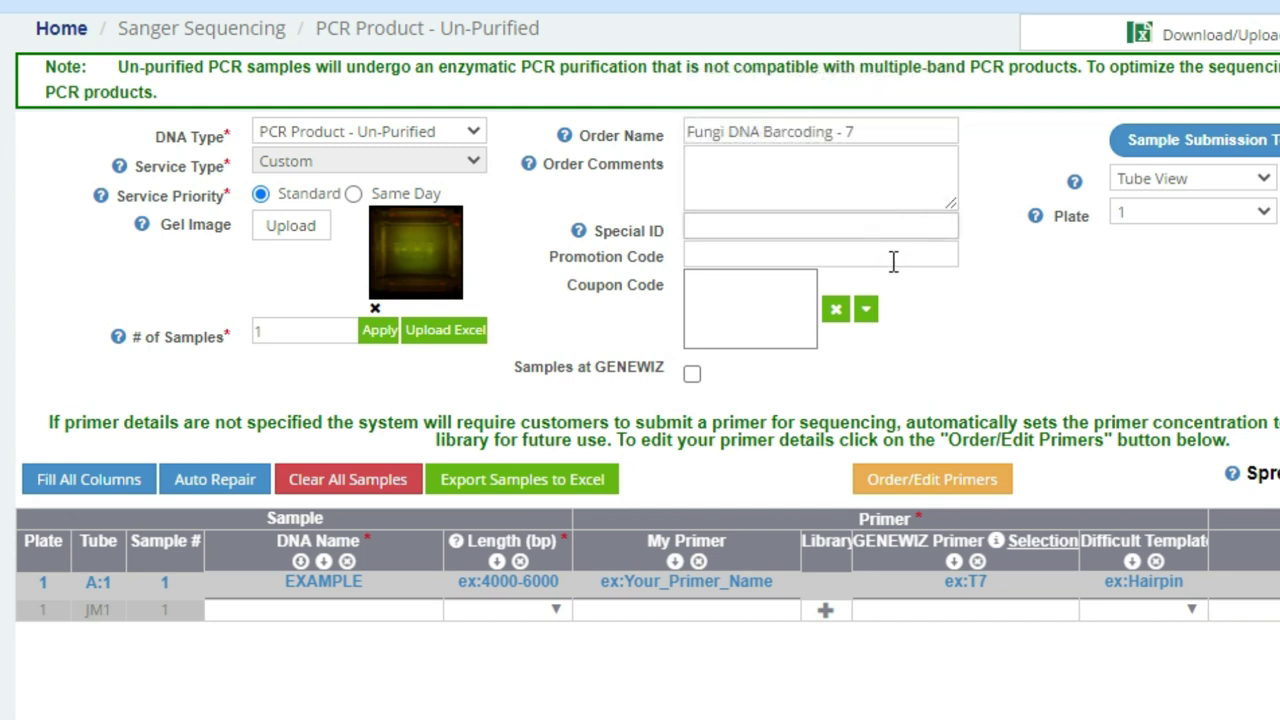
{"action": "left_click", "coordinate": [893, 257]}
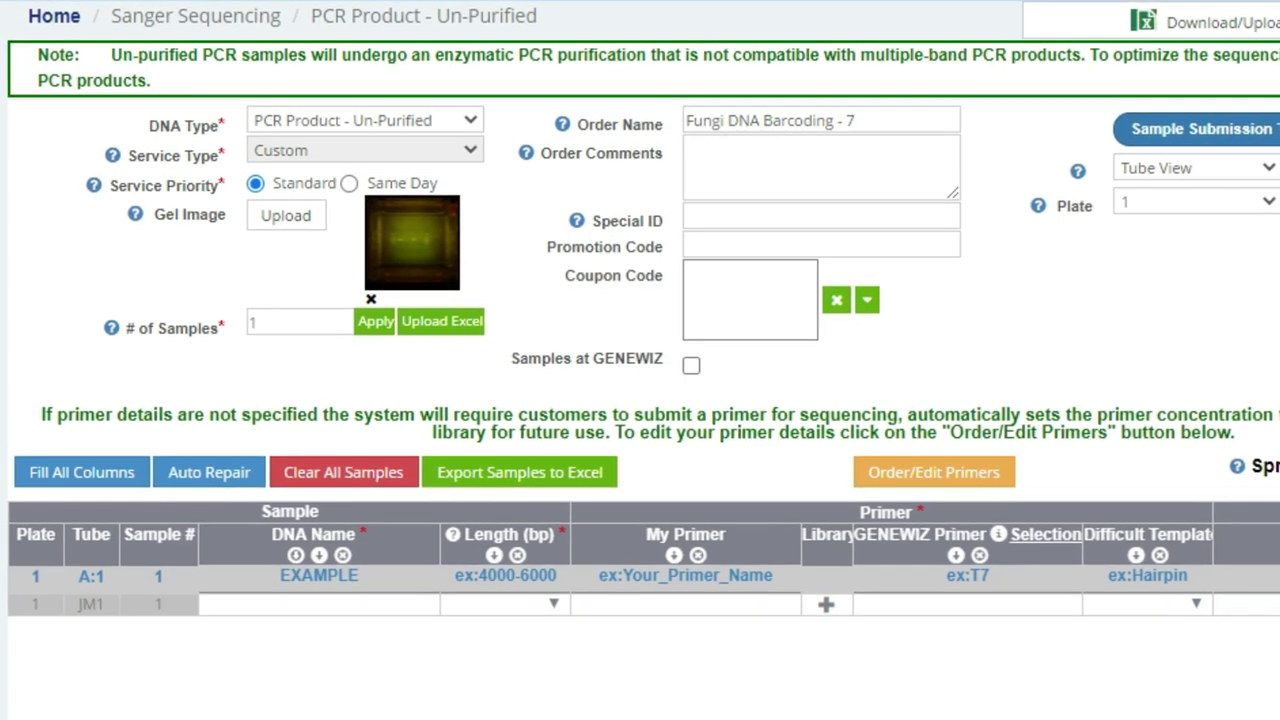
Copy sea.grass.mold from tracker cell C48 for the sample's DNA Name
{"action": "left_click", "coordinate": [290, 605]}
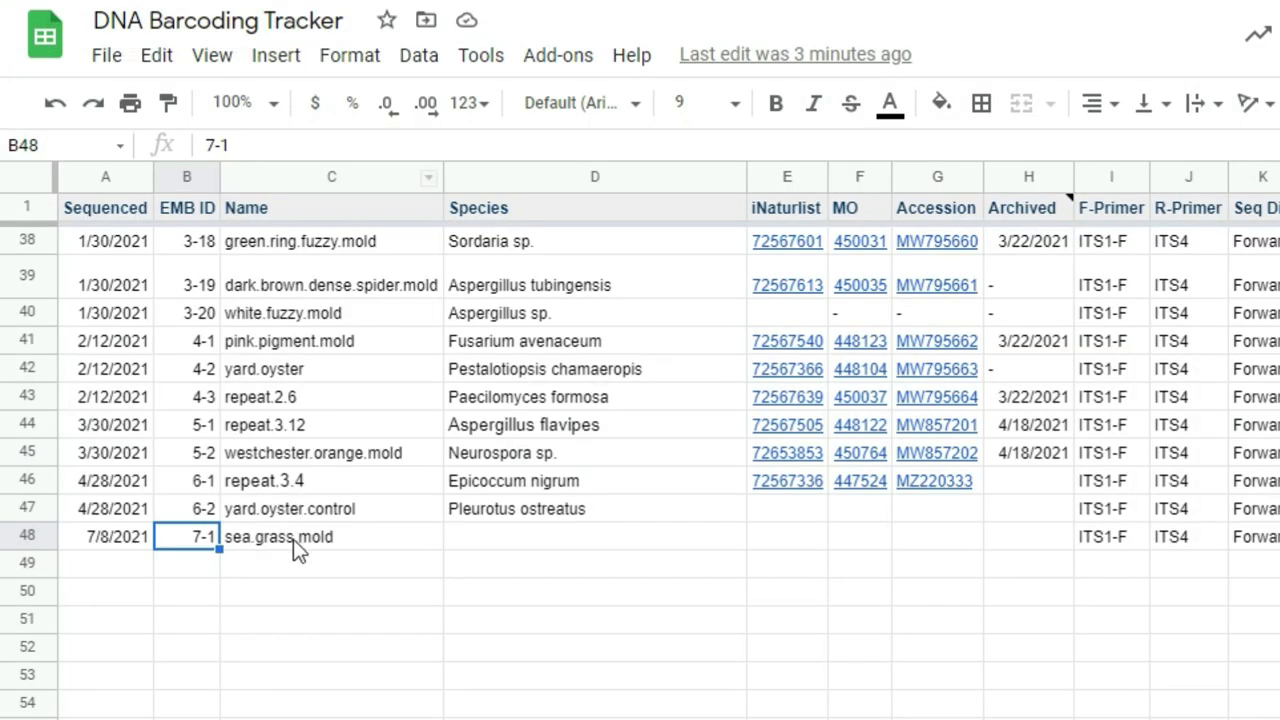
{"action": "left_click", "coordinate": [293, 539]}
{"action": "key", "text": "ctrl+c"}
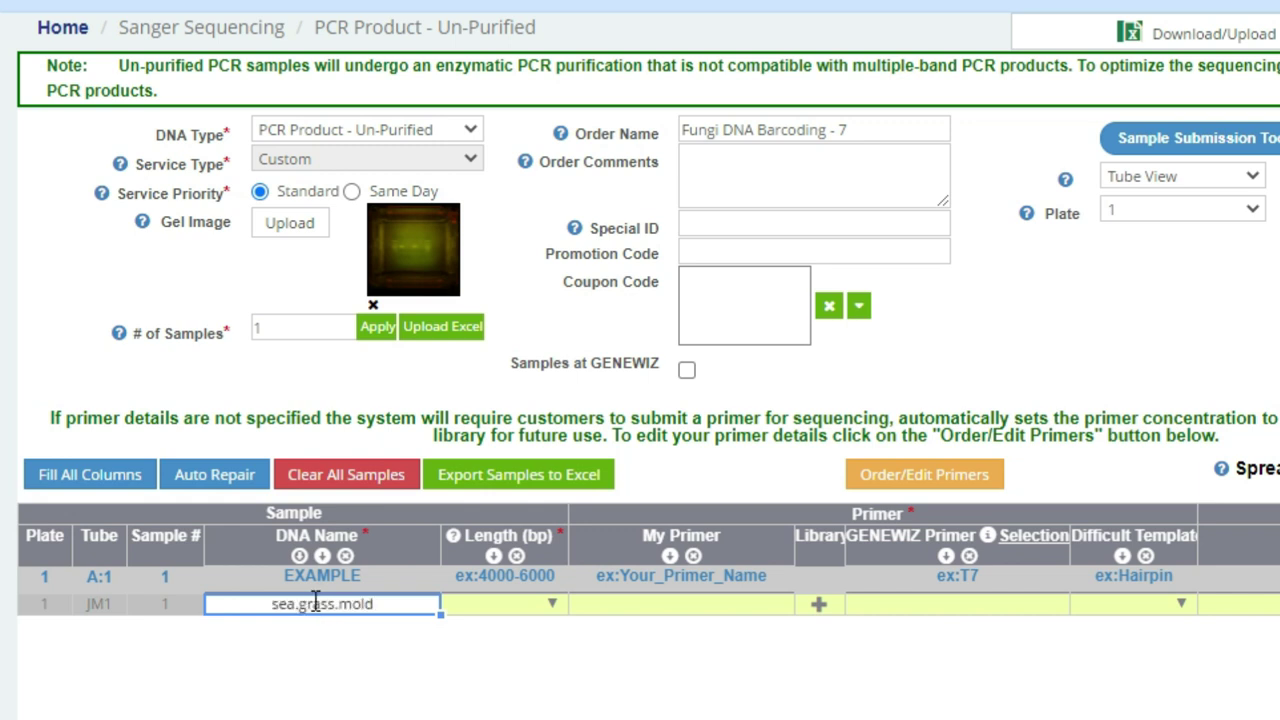
Set the sample length to 501-1000 and its primer to ITS1-F from My Library
{"action": "left_click", "coordinate": [551, 605]}
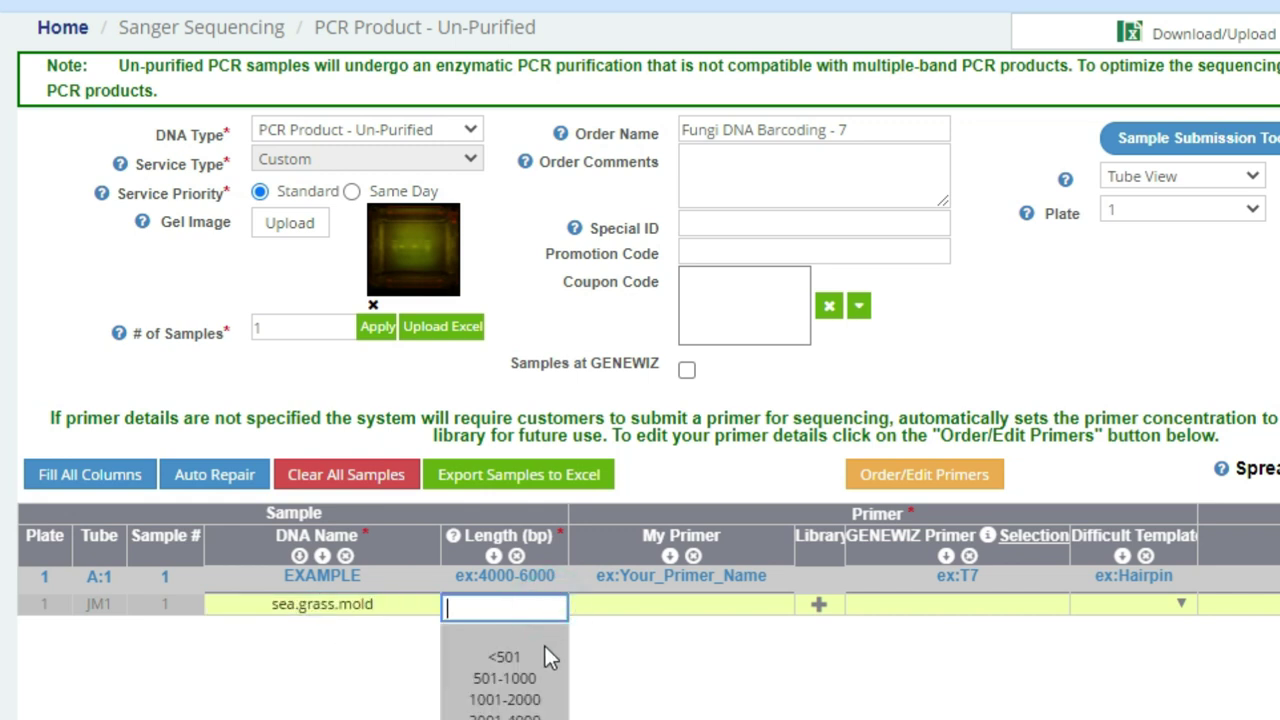
{"action": "left_click", "coordinate": [522, 684]}
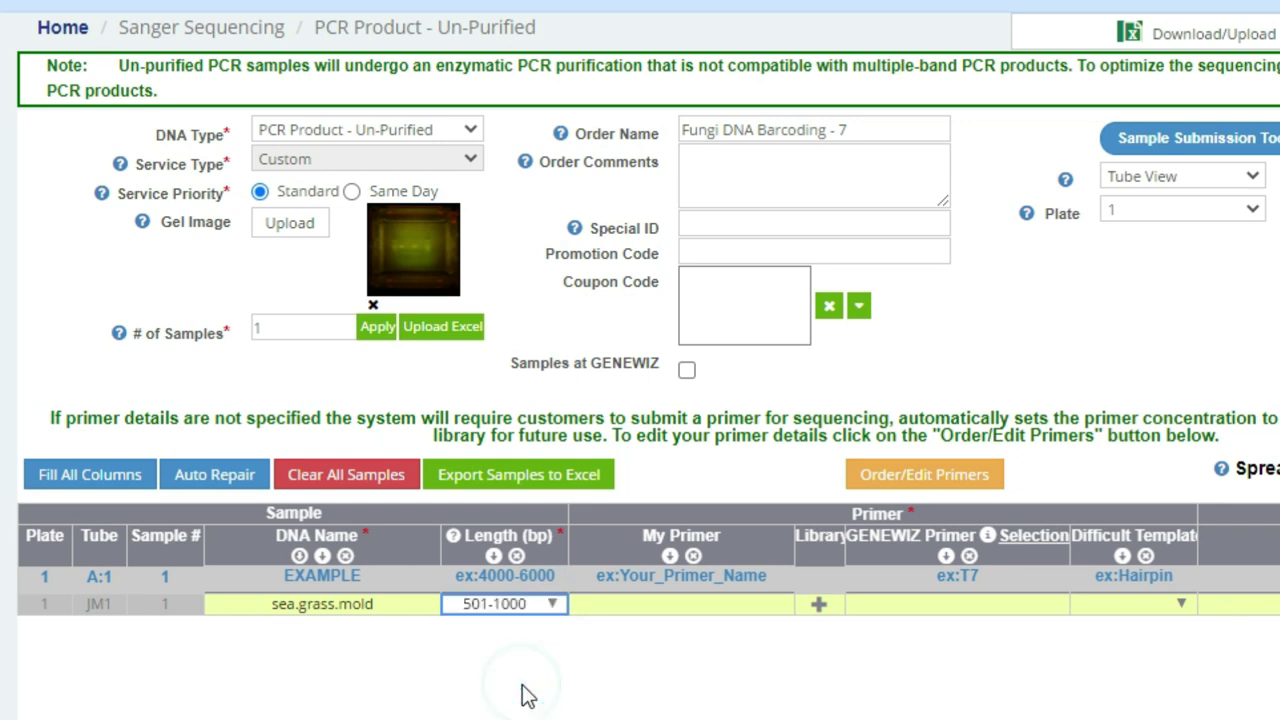
{"action": "left_click", "coordinate": [676, 606]}
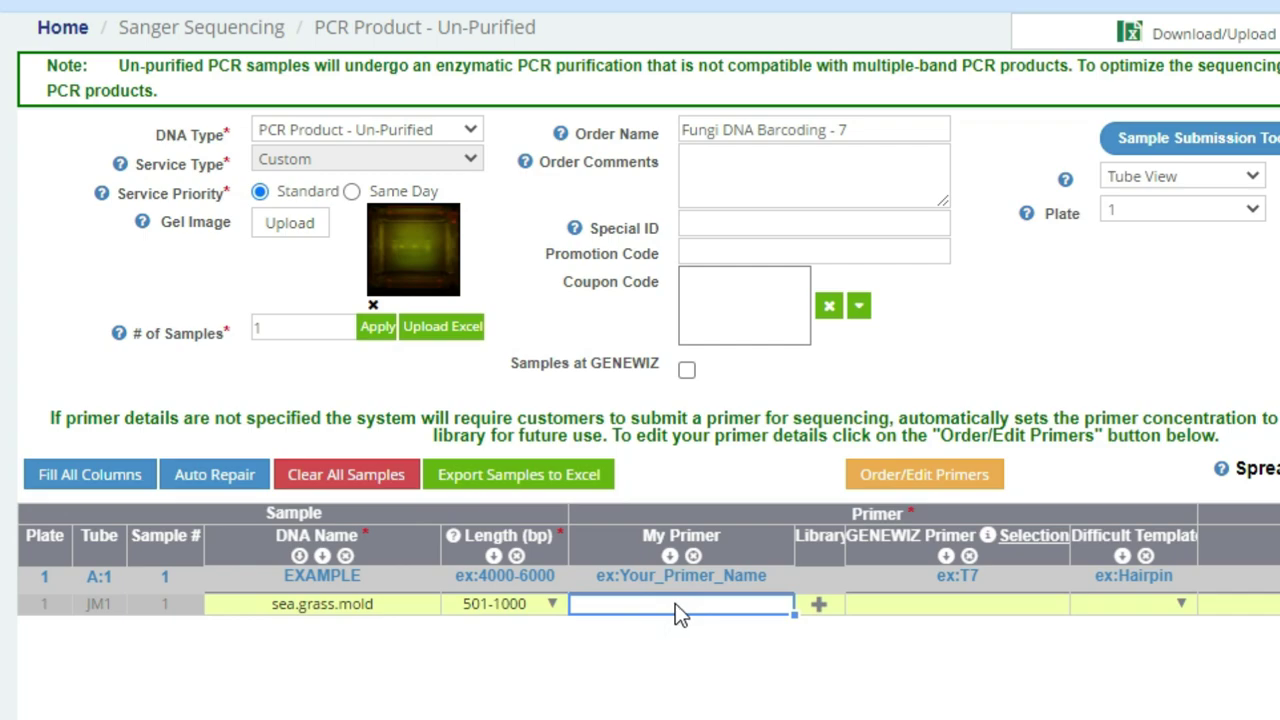
{"action": "left_click", "coordinate": [818, 604]}
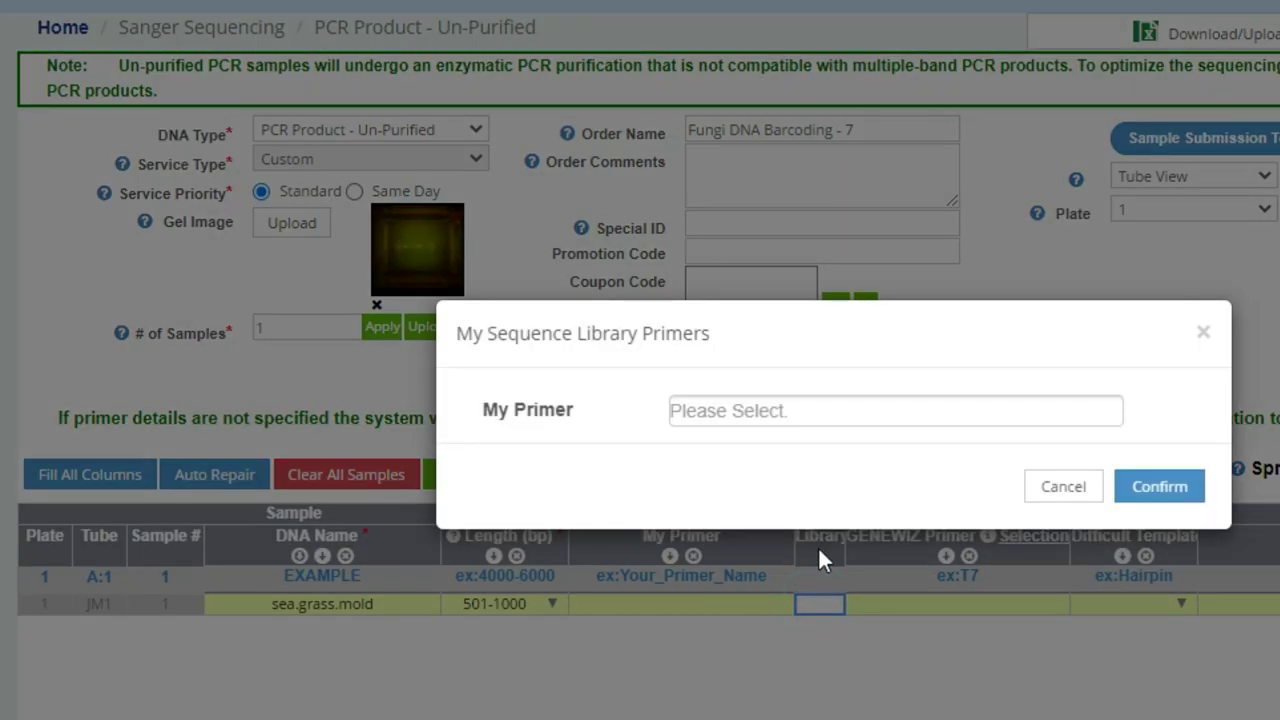
{"action": "left_click", "coordinate": [818, 410]}
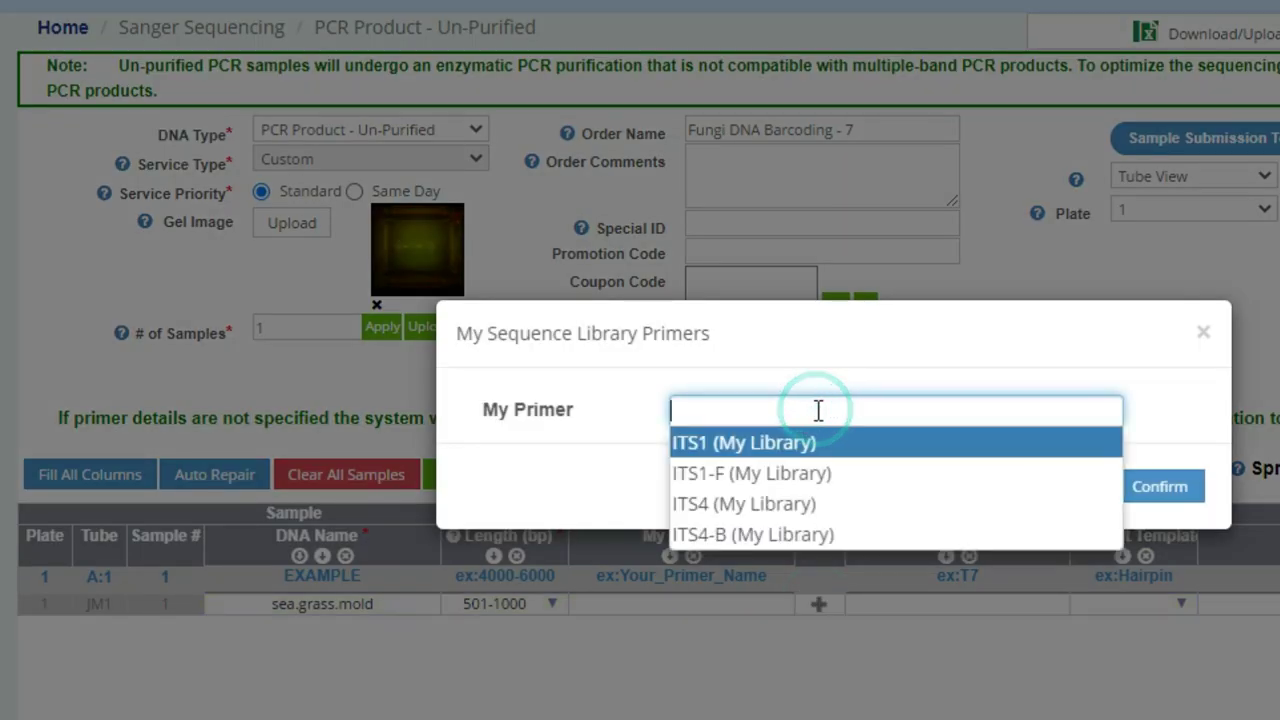
{"action": "left_click", "coordinate": [818, 473]}
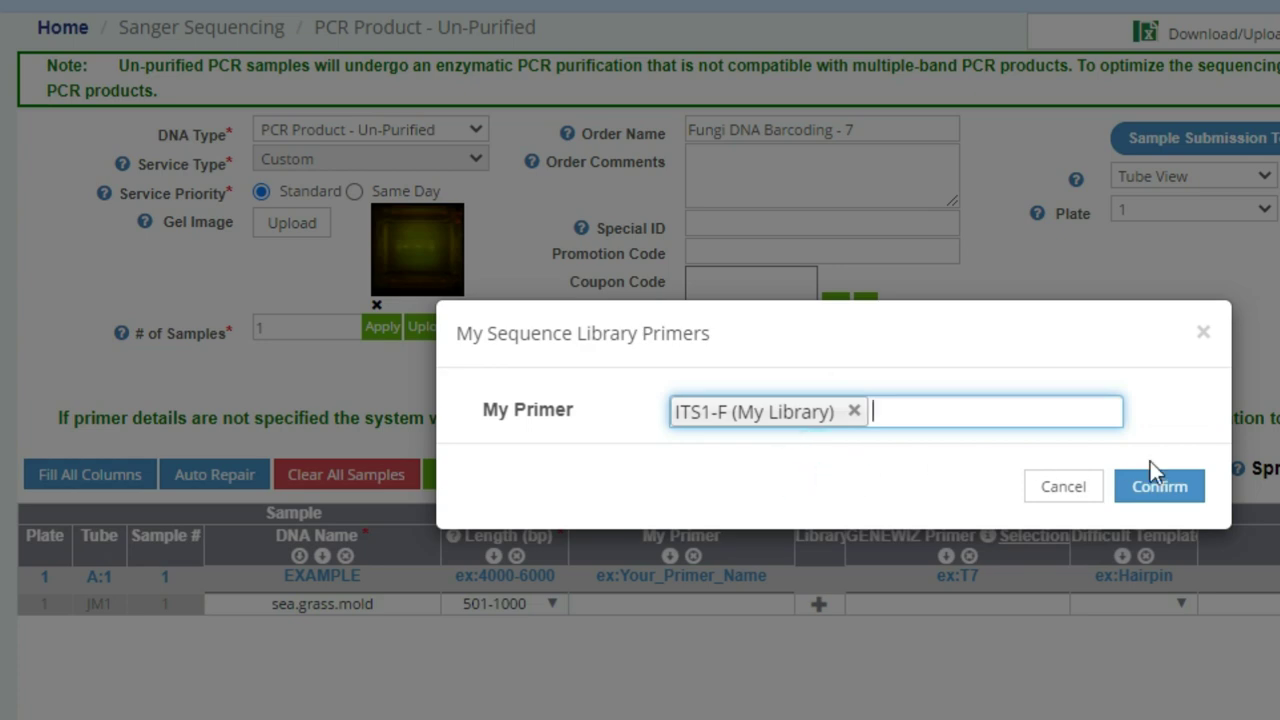
{"action": "left_click", "coordinate": [1176, 486]}
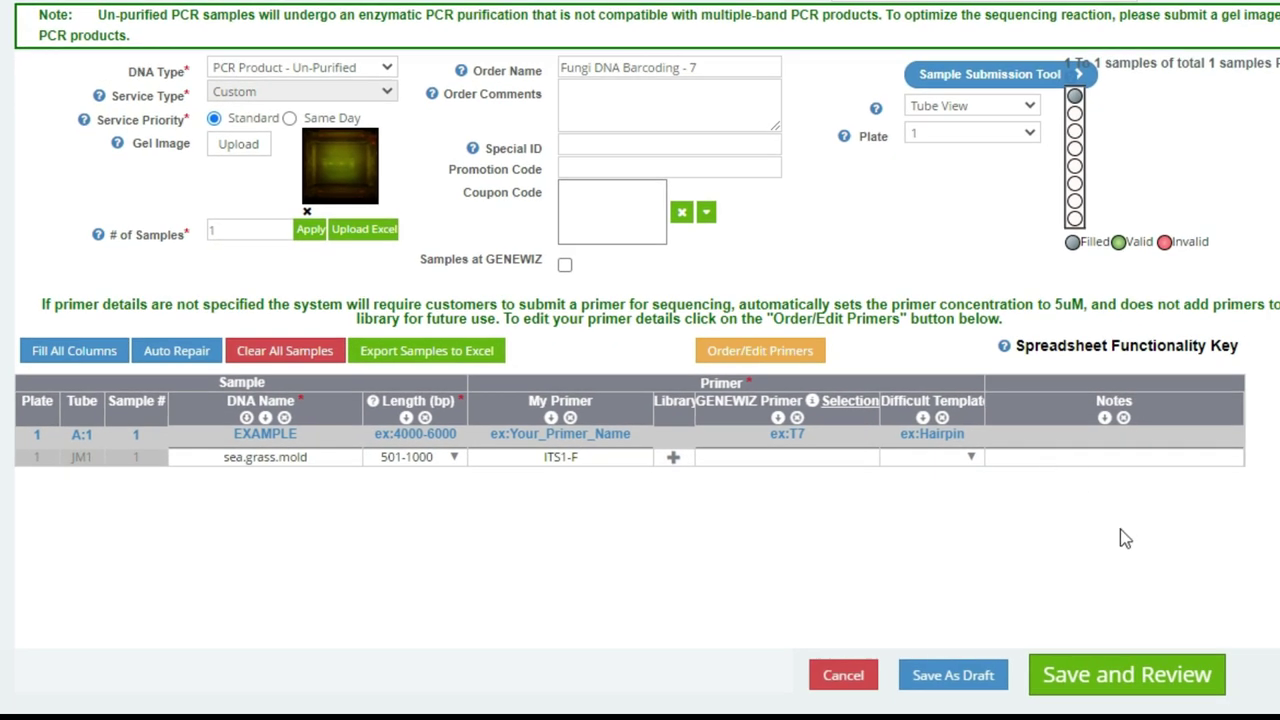
Save the sample entry, mark primer ITS1-F as Stored At GWZ, and confirm to reach the $9.00 order review
{"action": "left_click", "coordinate": [1097, 685]}
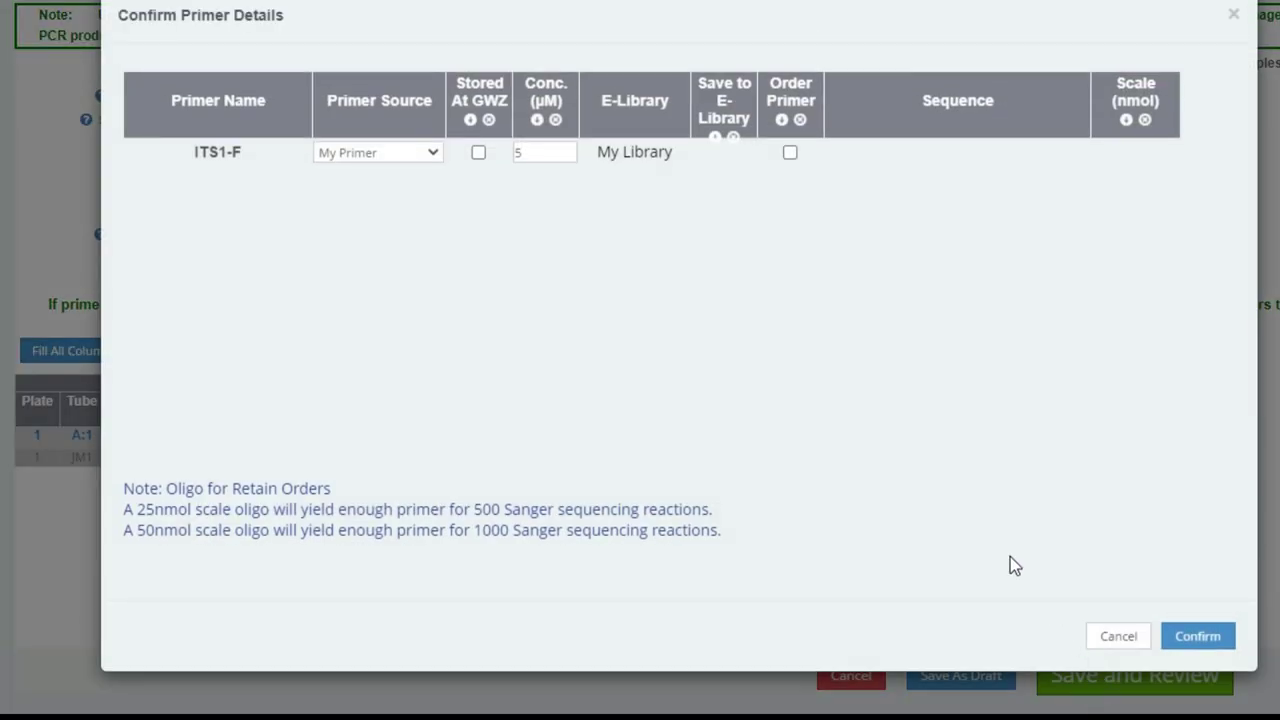
{"action": "left_click", "coordinate": [479, 155]}
{"action": "left_click", "coordinate": [1196, 636]}
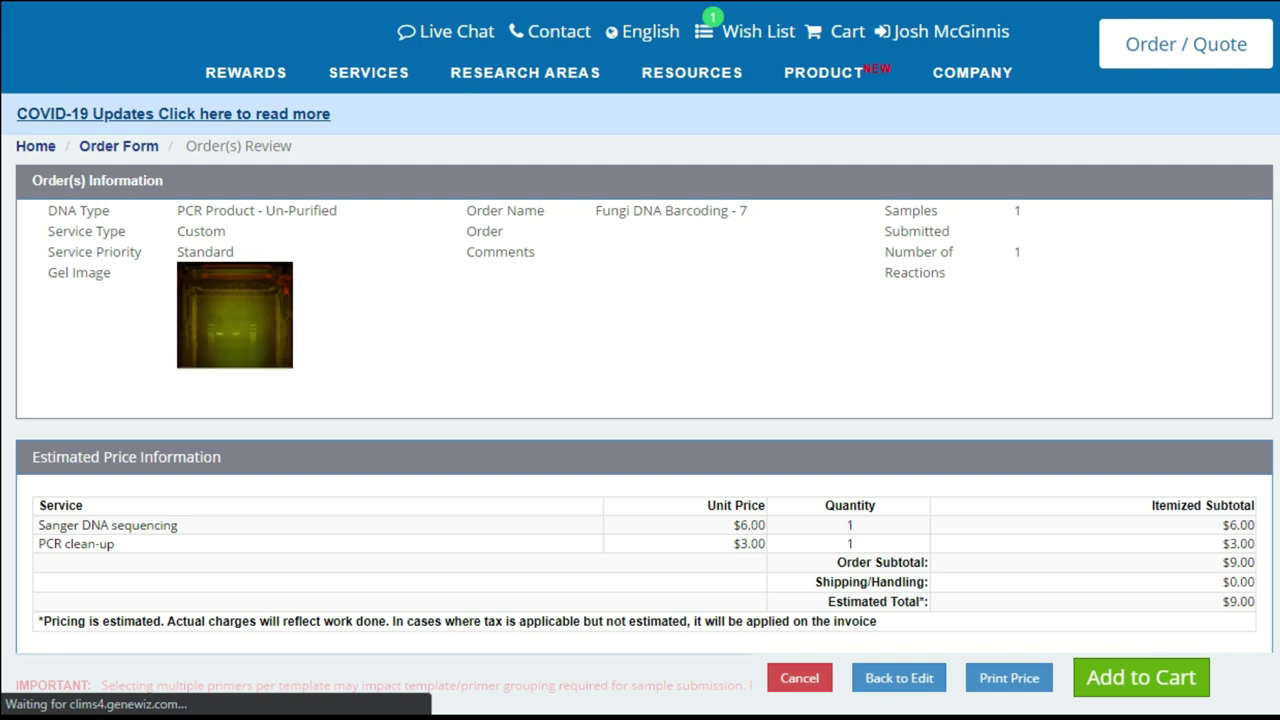
Expand the Sample 1 To 1 and tracking-number reaction details, then add the Fungi DNA Barcoding - 7 order to the cart
{"action": "scroll", "coordinate": [640, 360], "scroll_direction": "down", "scroll_amount": 3}
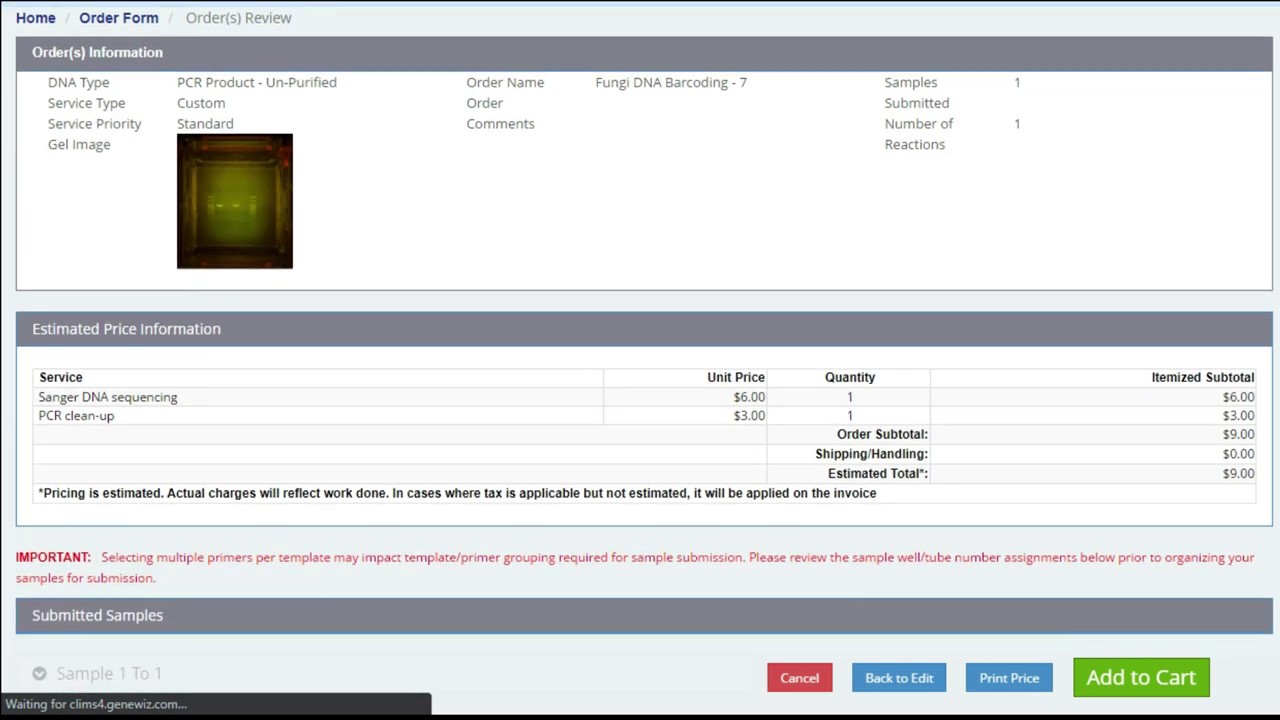
{"action": "scroll", "coordinate": [640, 360], "scroll_direction": "down", "scroll_amount": 1}
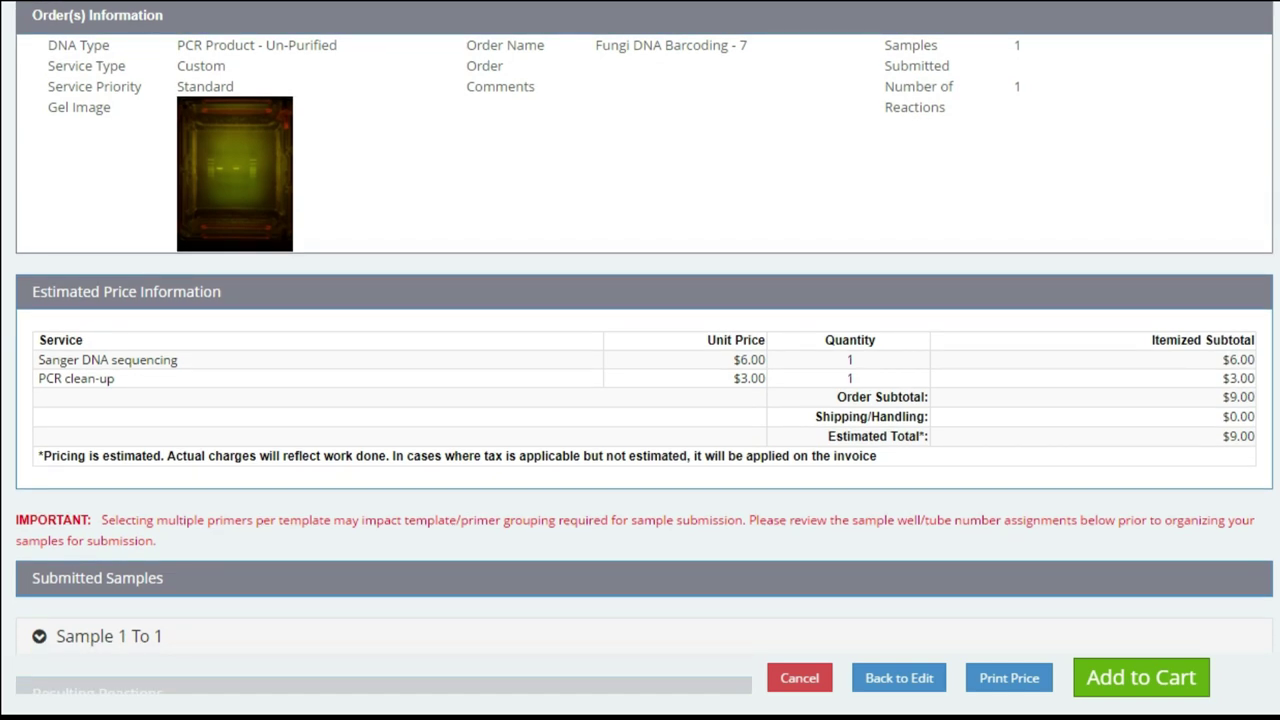
{"action": "scroll", "coordinate": [40, 317], "scroll_direction": "down", "scroll_amount": 3}
{"action": "left_click", "coordinate": [40, 316]}
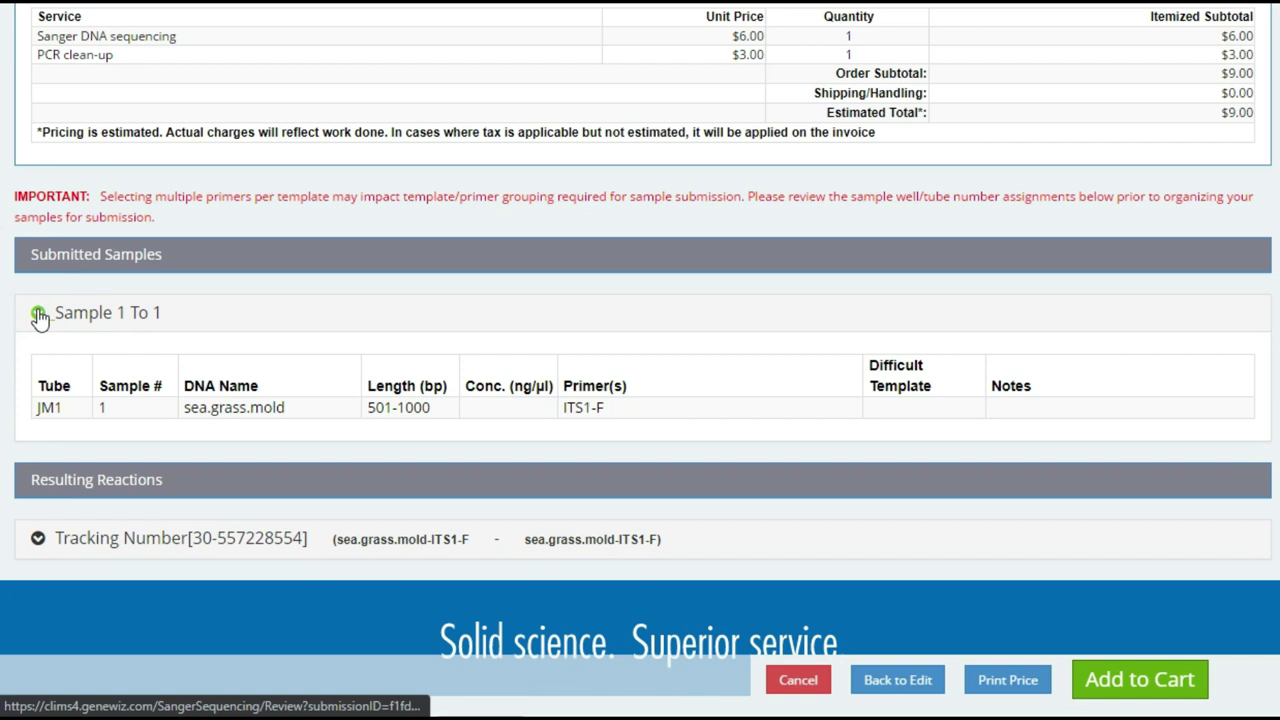
{"action": "left_click", "coordinate": [48, 406]}
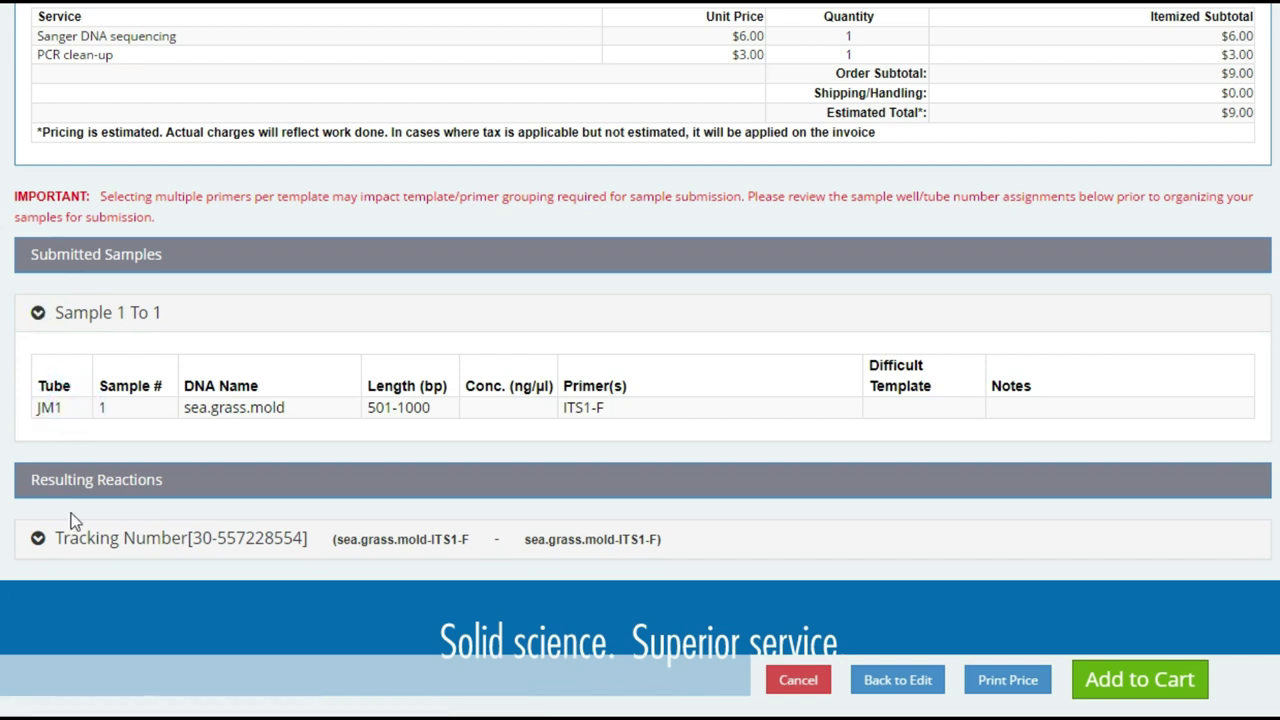
{"action": "left_click", "coordinate": [38, 538]}
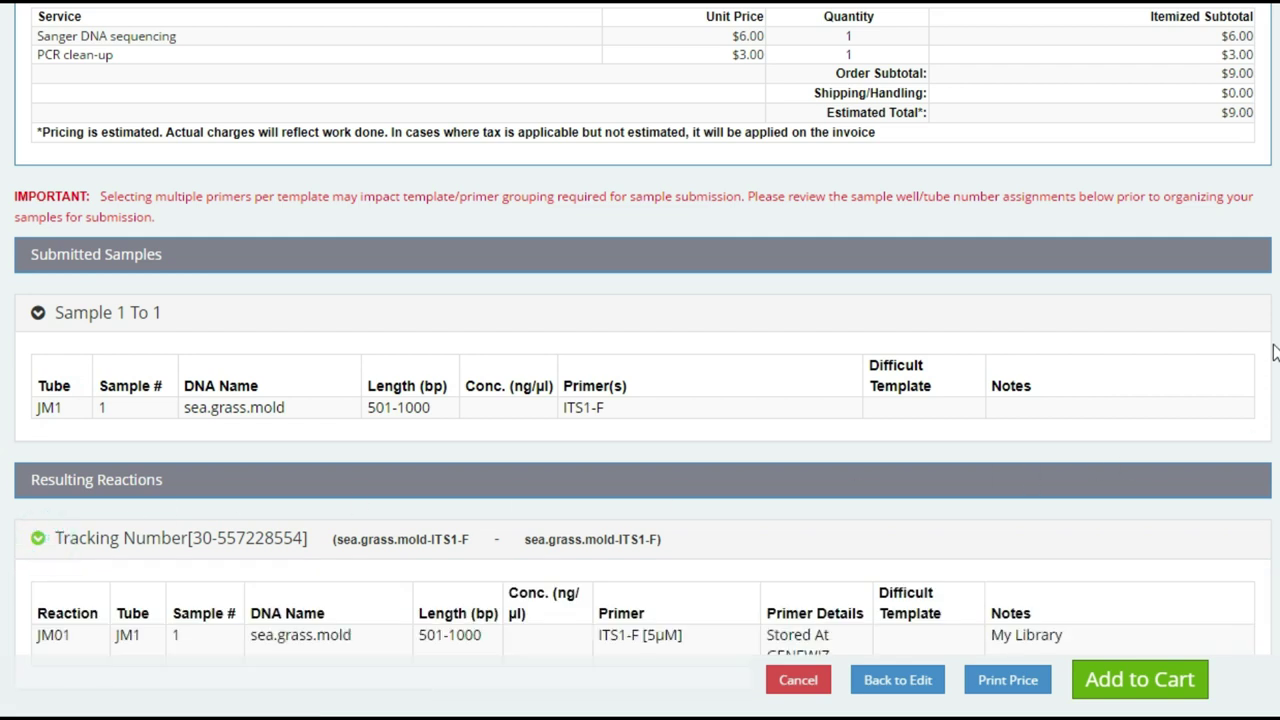
{"action": "scroll", "coordinate": [640, 360], "scroll_direction": "down", "scroll_amount": 3}
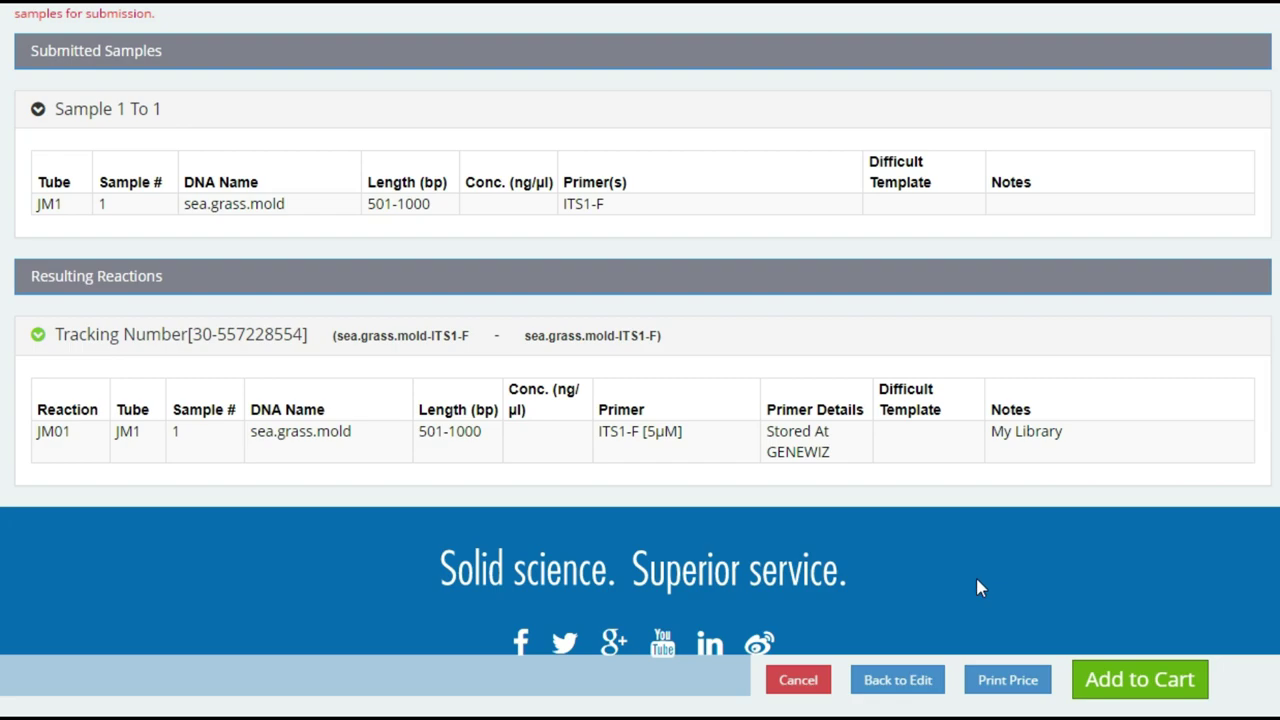
{"action": "left_click", "coordinate": [1168, 688]}
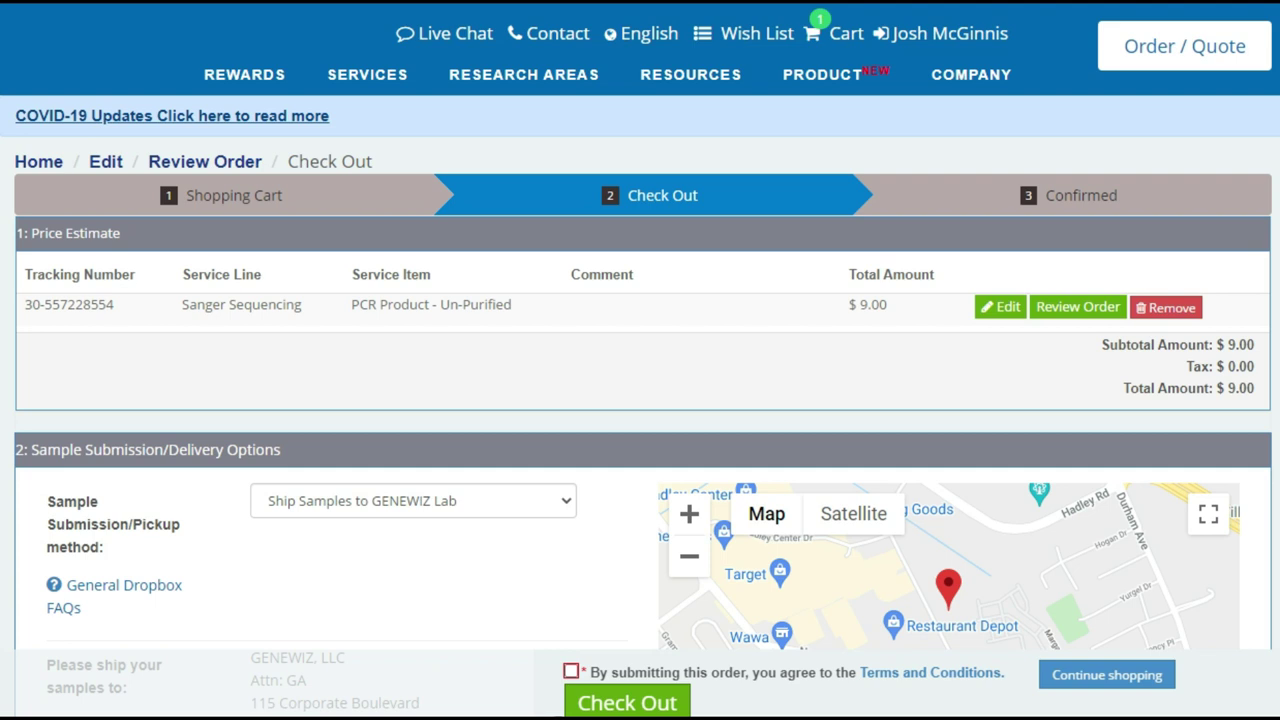
Accept the Terms and Conditions and choose a Visa credit card as the payment type
{"action": "scroll", "coordinate": [640, 400], "scroll_direction": "down", "scroll_amount": 2}
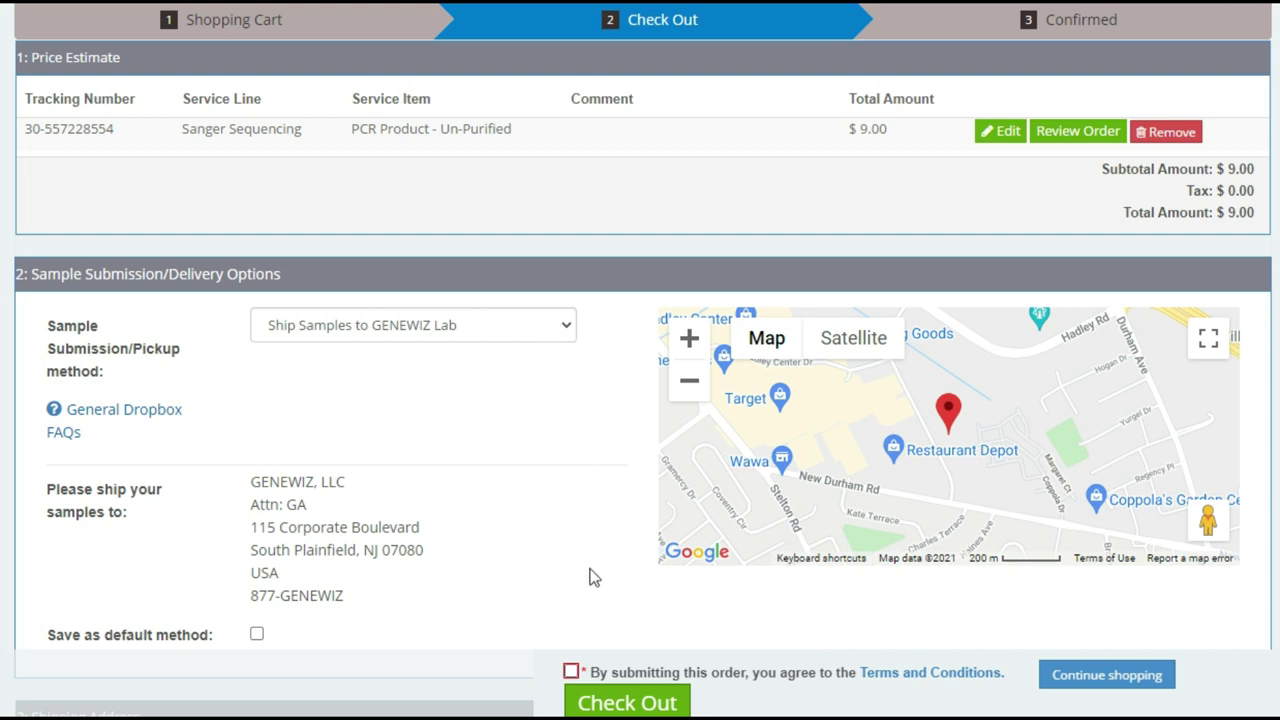
{"action": "left_click", "coordinate": [571, 672]}
{"action": "left_click", "coordinate": [126, 316]}
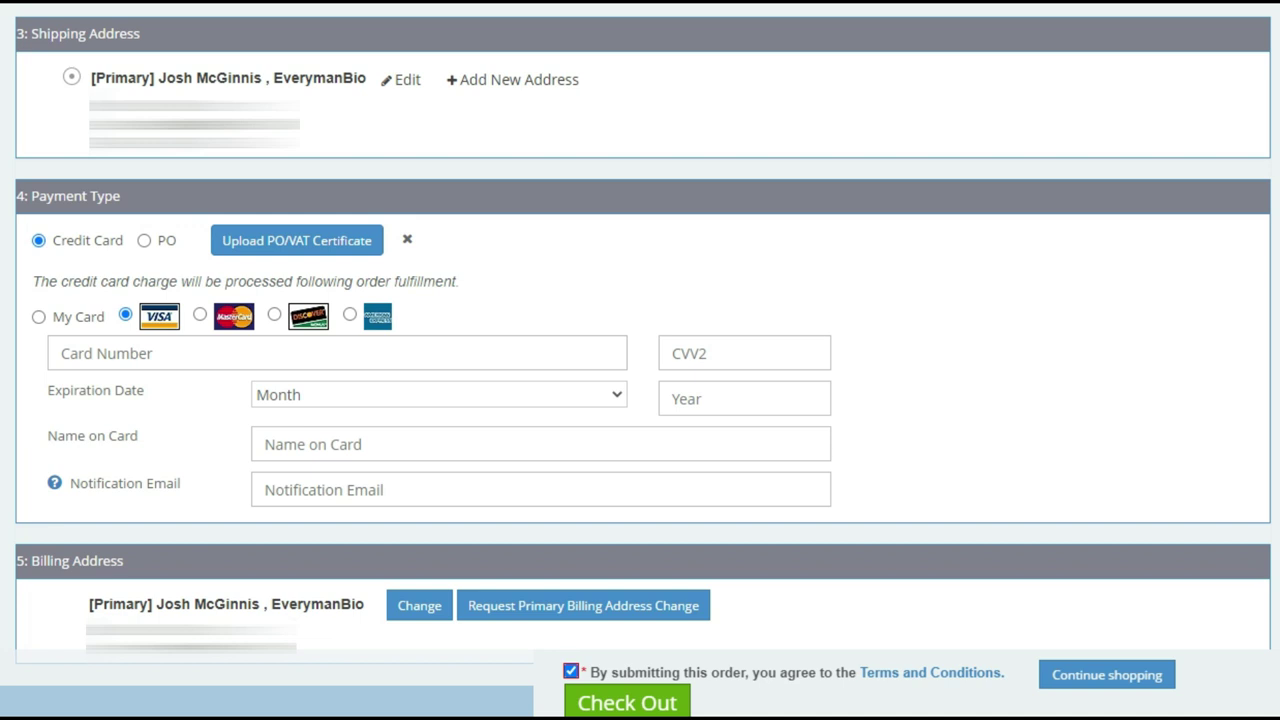
{"action": "scroll", "coordinate": [640, 360], "scroll_direction": "down", "scroll_amount": 2}
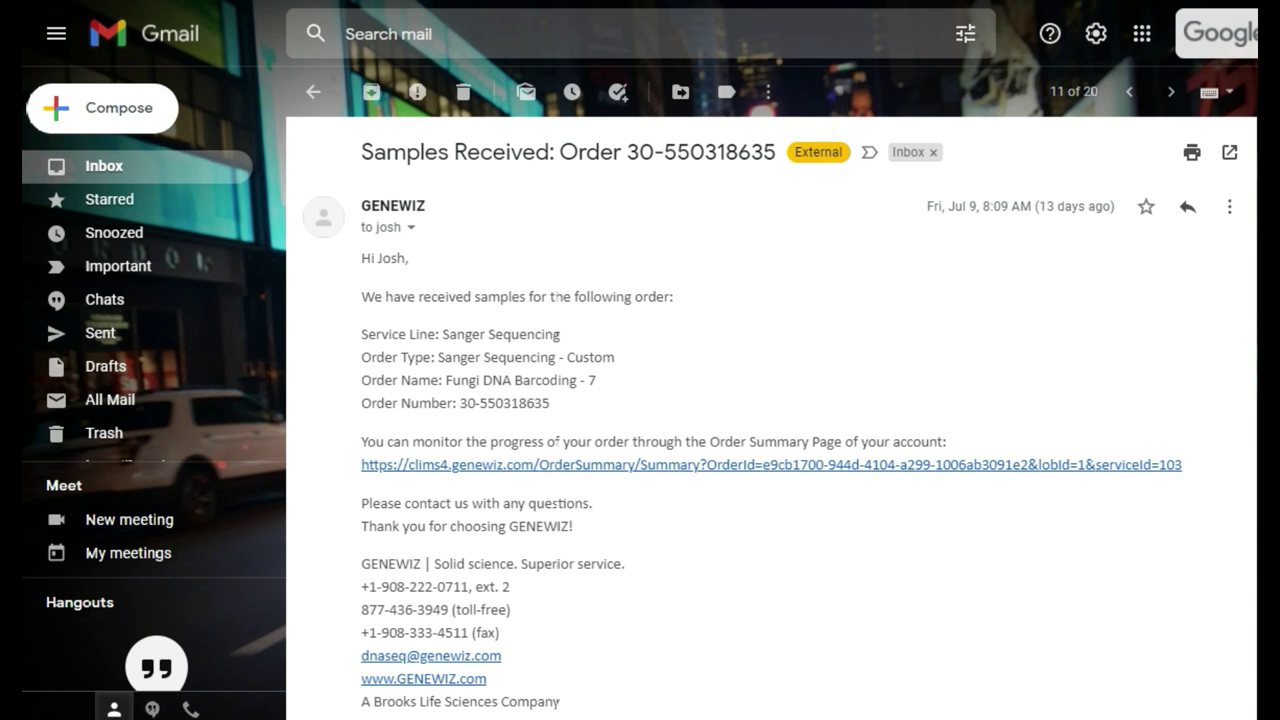
Highlight the order name 'Fungi DNA Barcoding - 7' in the samples-received email
{"action": "scroll", "coordinate": [770, 417], "scroll_direction": "down", "scroll_amount": 1}
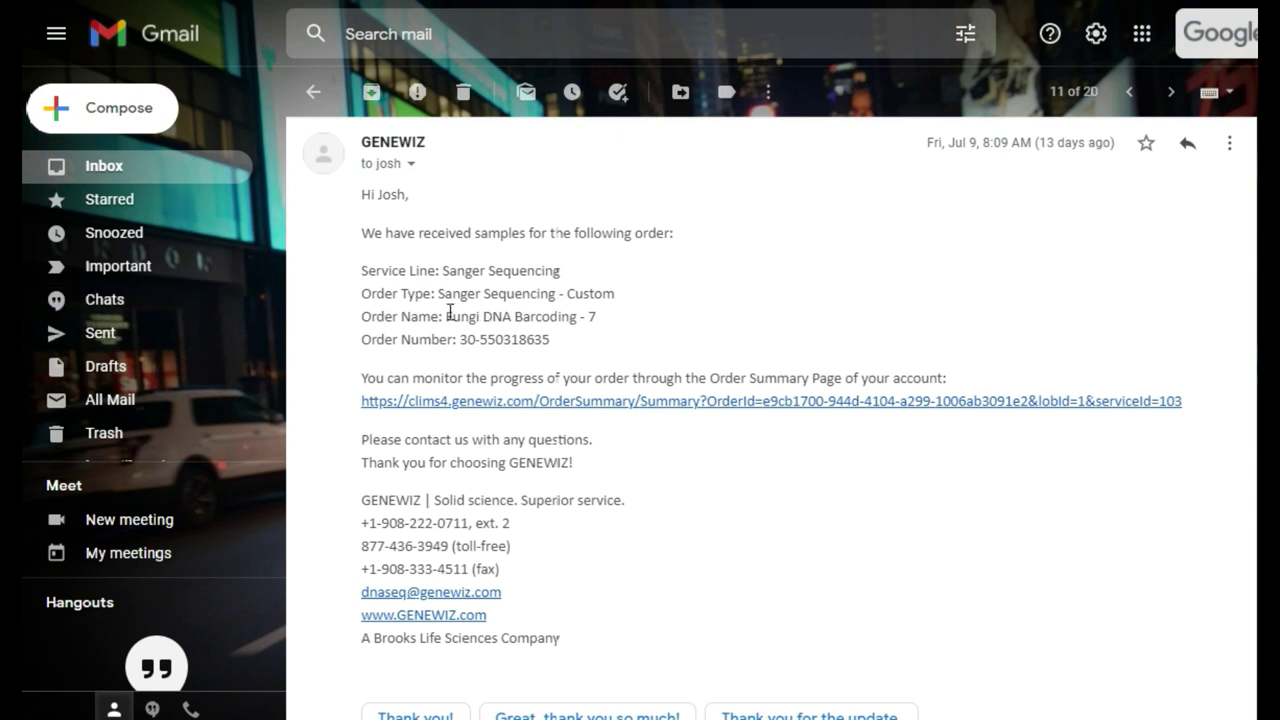
{"action": "left_click_drag", "start_coordinate": [445, 316], "coordinate": [671, 320]}
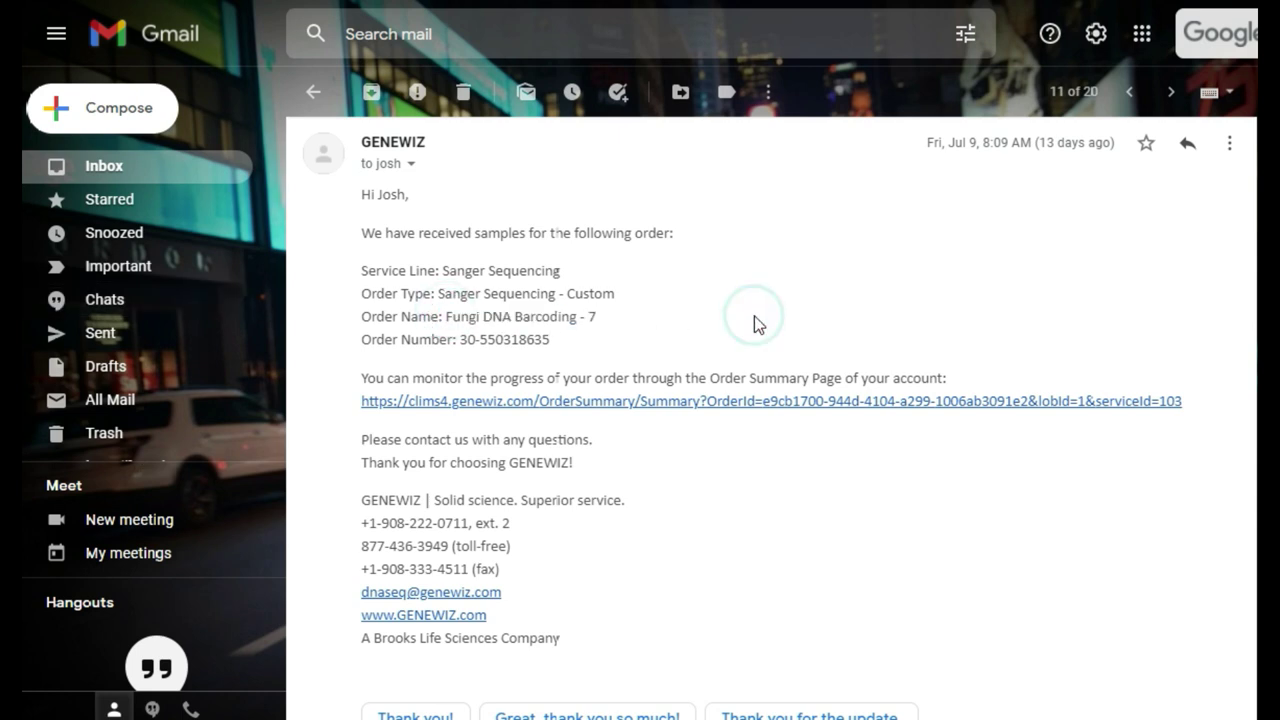
{"action": "left_click", "coordinate": [754, 316]}
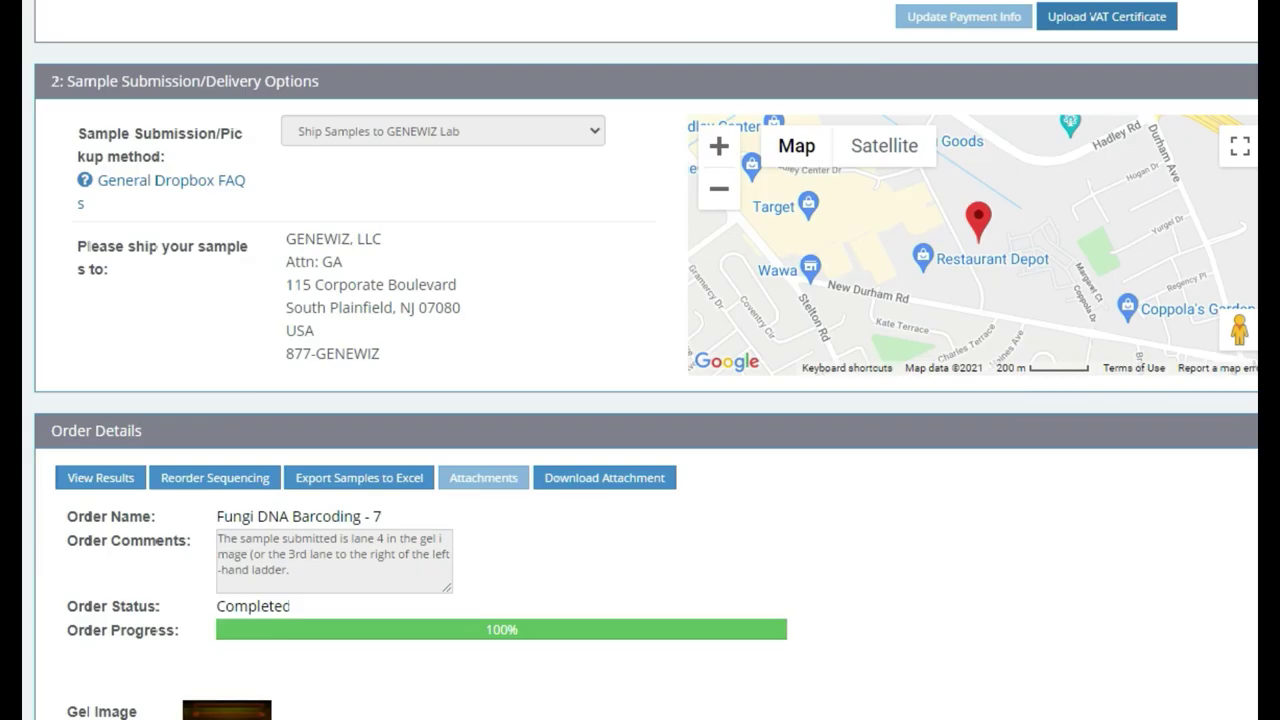
{"action": "scroll", "coordinate": [646, 360], "scroll_direction": "down", "scroll_amount": 2}
{"action": "scroll", "coordinate": [1233, 277], "scroll_direction": "down", "scroll_amount": 3}
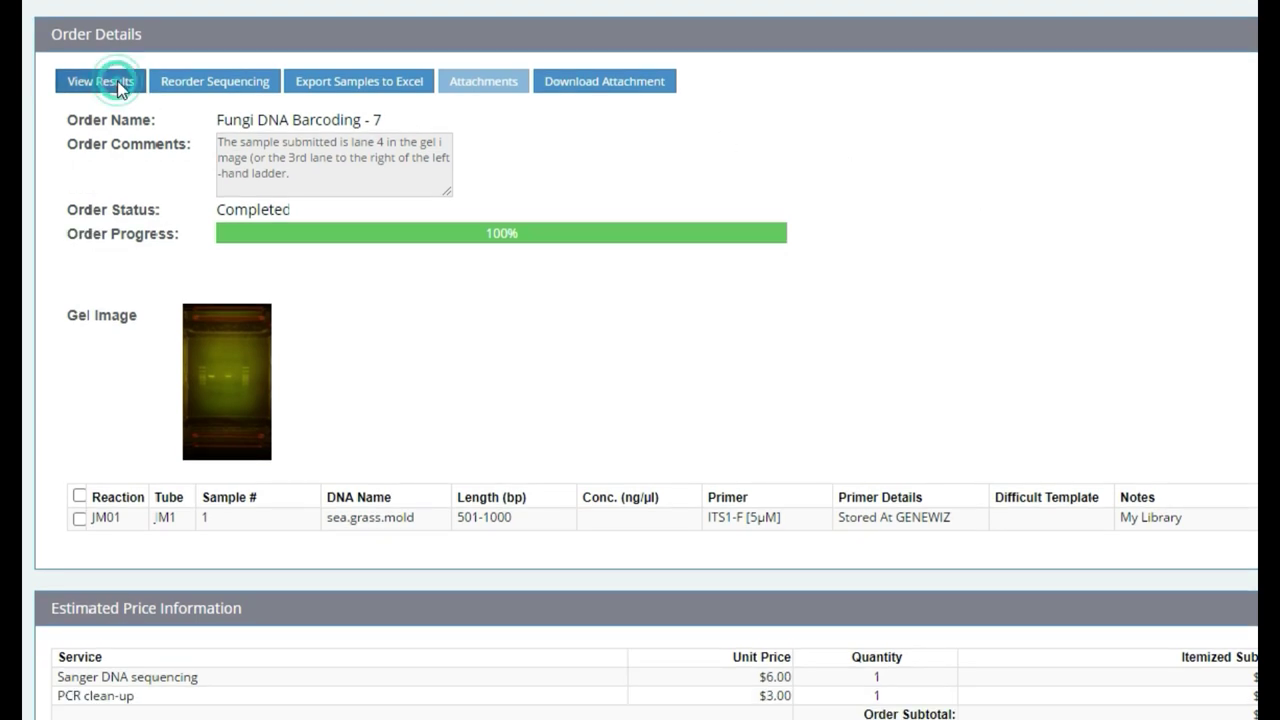
Open the order's results and highlight sample sea.grass.mold-ITS1-F and its CRL value of 585
{"action": "left_click", "coordinate": [100, 81]}
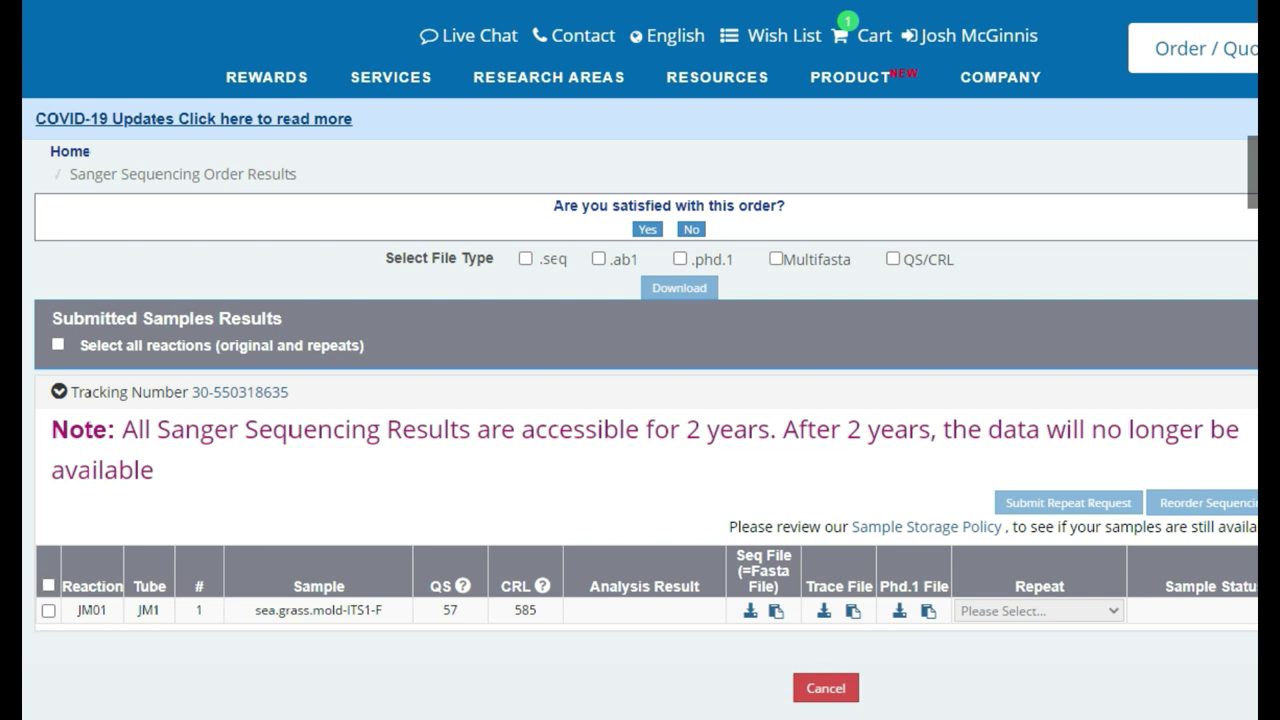
{"action": "scroll", "coordinate": [640, 400], "scroll_direction": "down", "scroll_amount": 2}
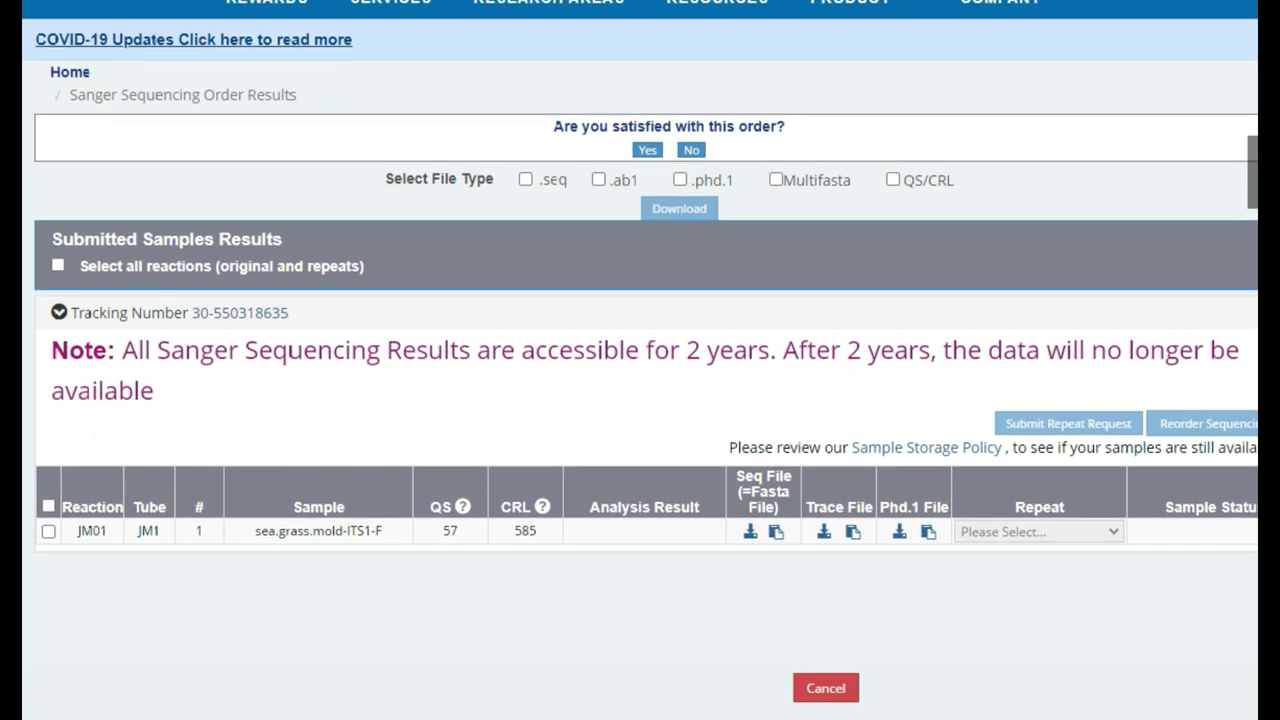
{"action": "scroll", "coordinate": [640, 400], "scroll_direction": "down", "scroll_amount": 3}
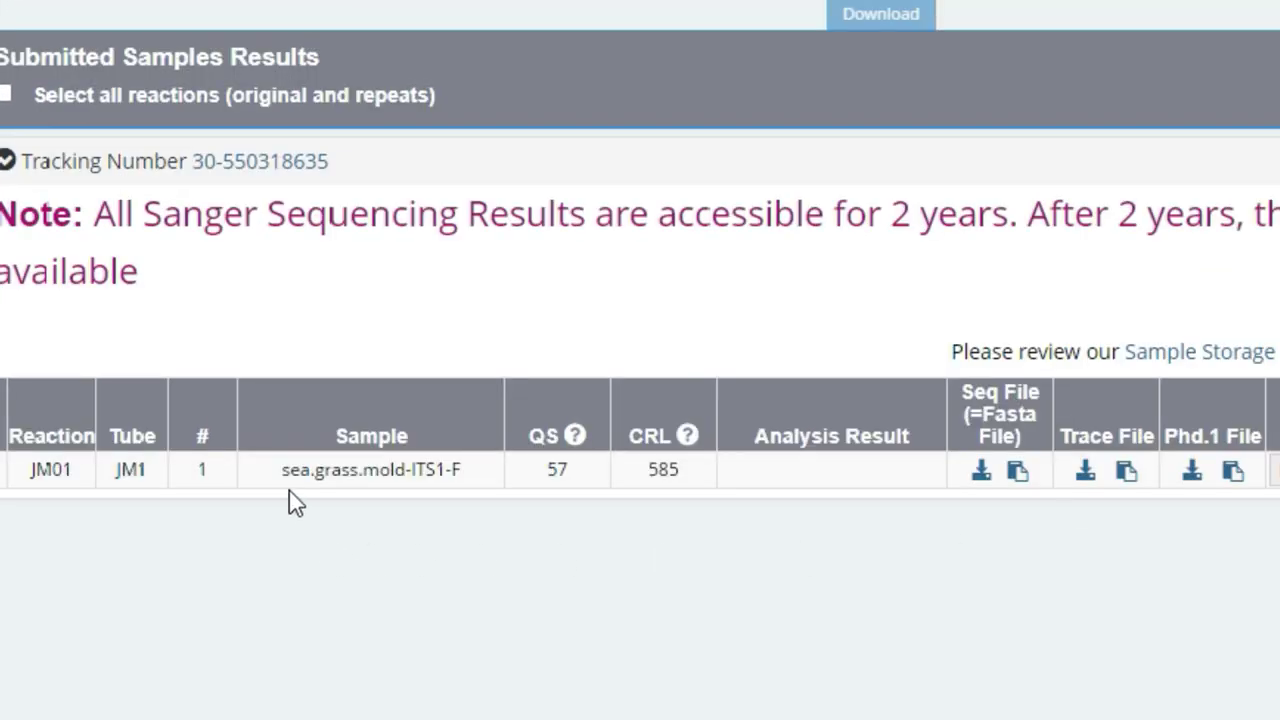
{"action": "left_click_drag", "start_coordinate": [283, 470], "coordinate": [571, 474]}
{"action": "left_click", "coordinate": [507, 511]}
{"action": "left_click_drag", "start_coordinate": [636, 472], "coordinate": [686, 478]}
Save sea.grass.mold-ITS1-F.seq into the Desktop\genewiz folder
{"action": "left_click", "coordinate": [837, 523]}
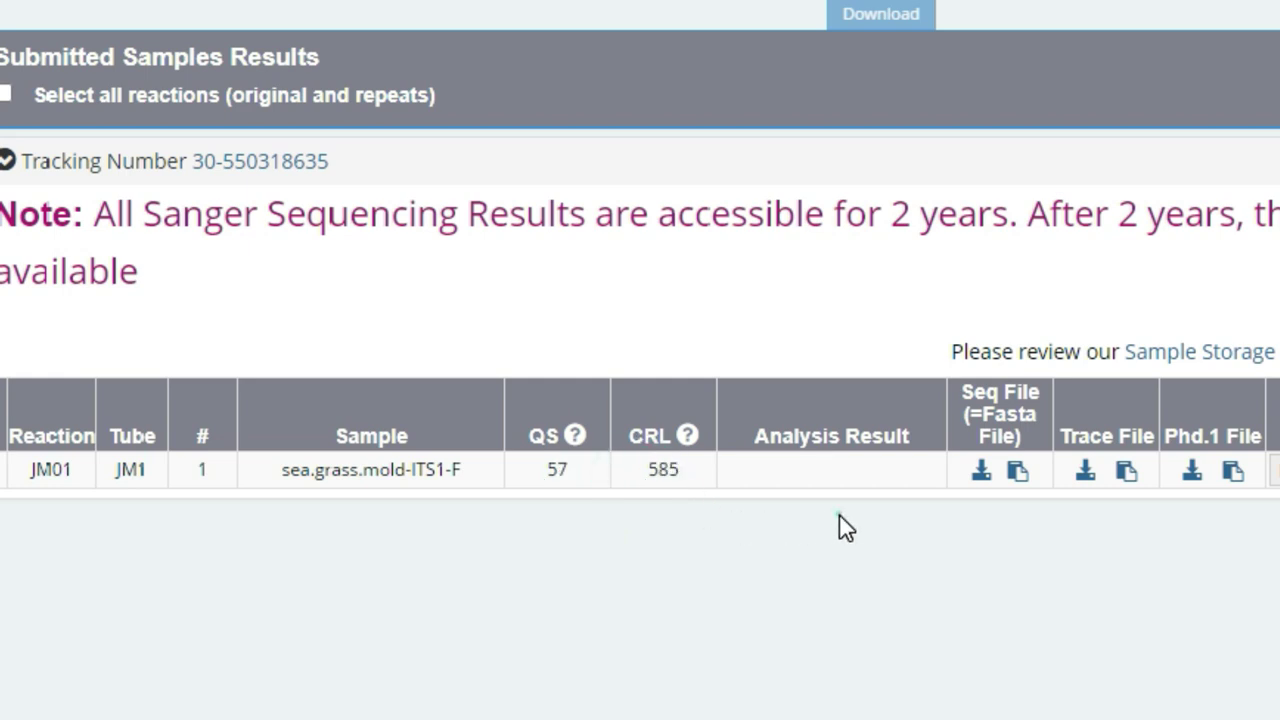
{"action": "left_click", "coordinate": [980, 472]}
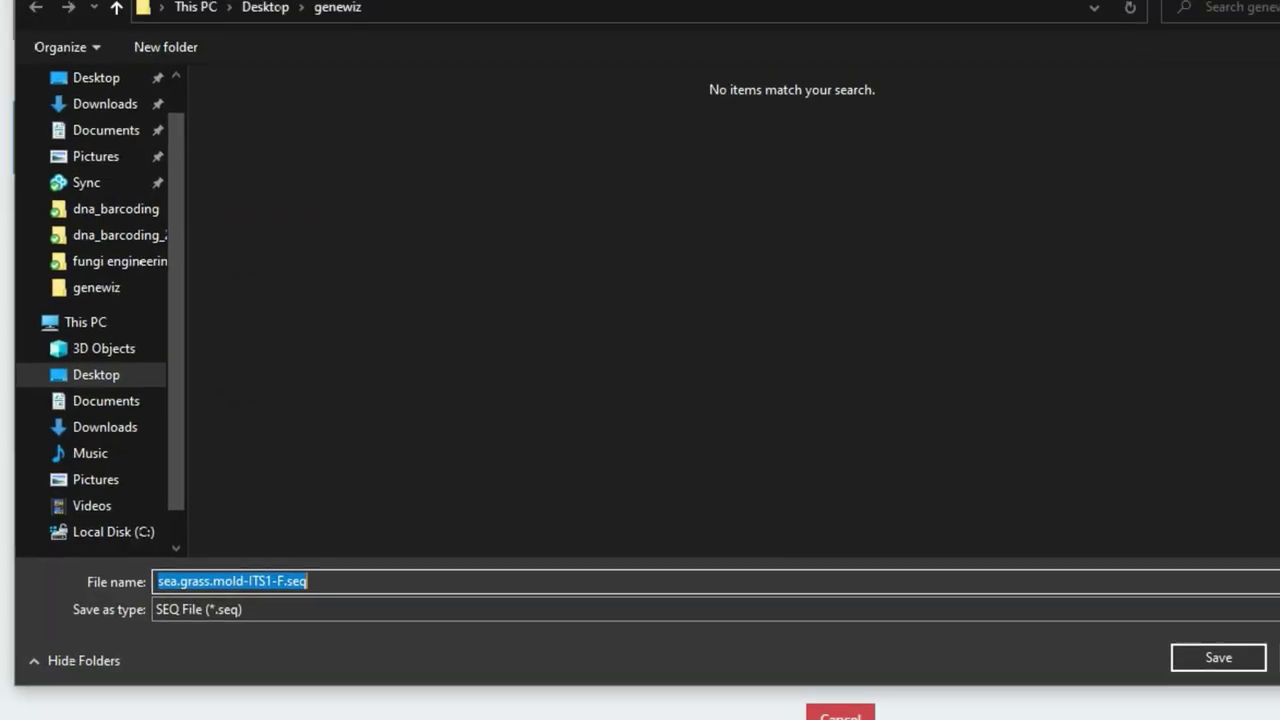
{"action": "left_click", "coordinate": [108, 297]}
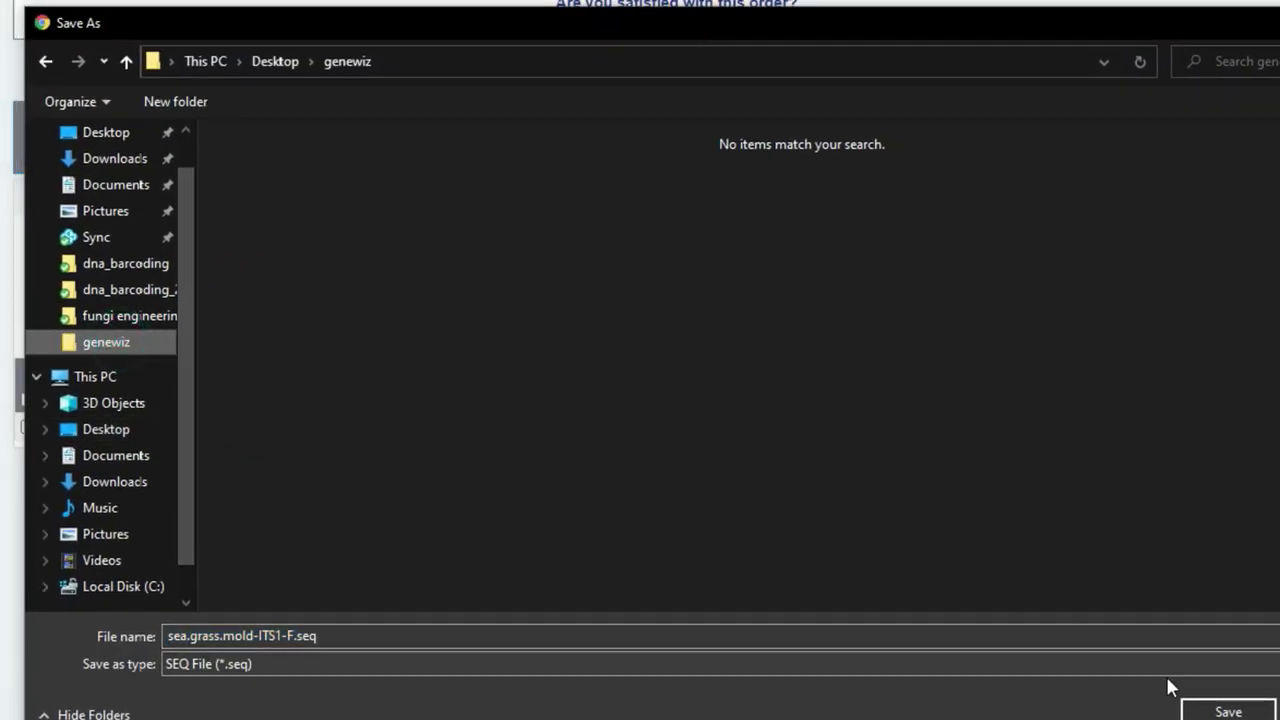
{"action": "left_click", "coordinate": [1226, 711]}
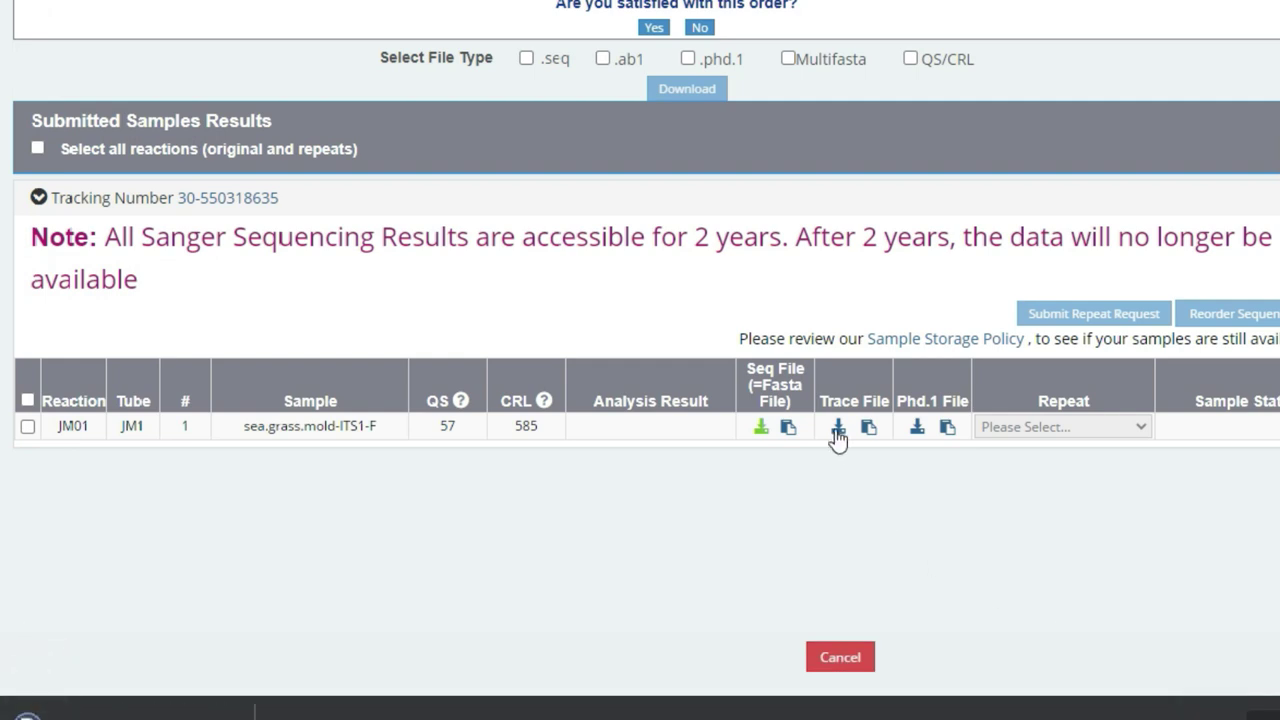
Save the .ab1 trace and .phd.1 quality files there as well, then open the .seq file
{"action": "left_click", "coordinate": [838, 428]}
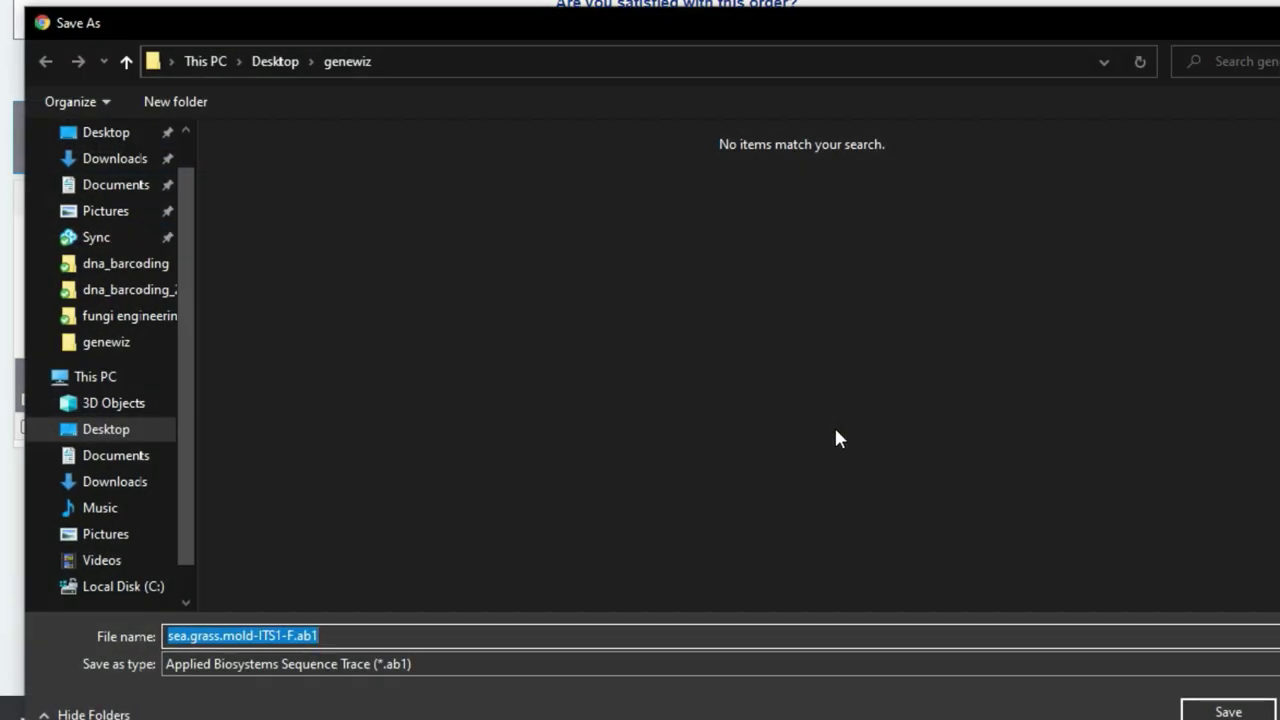
{"action": "key", "text": "Return"}
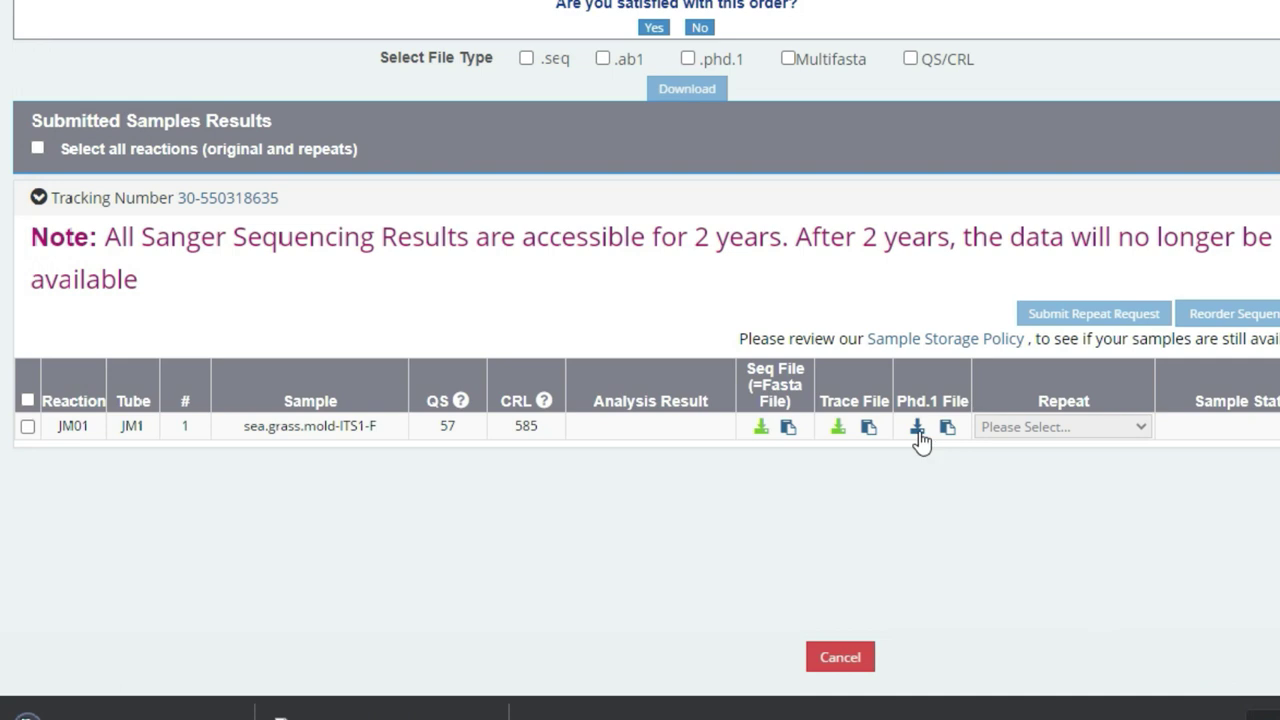
{"action": "left_click", "coordinate": [918, 428]}
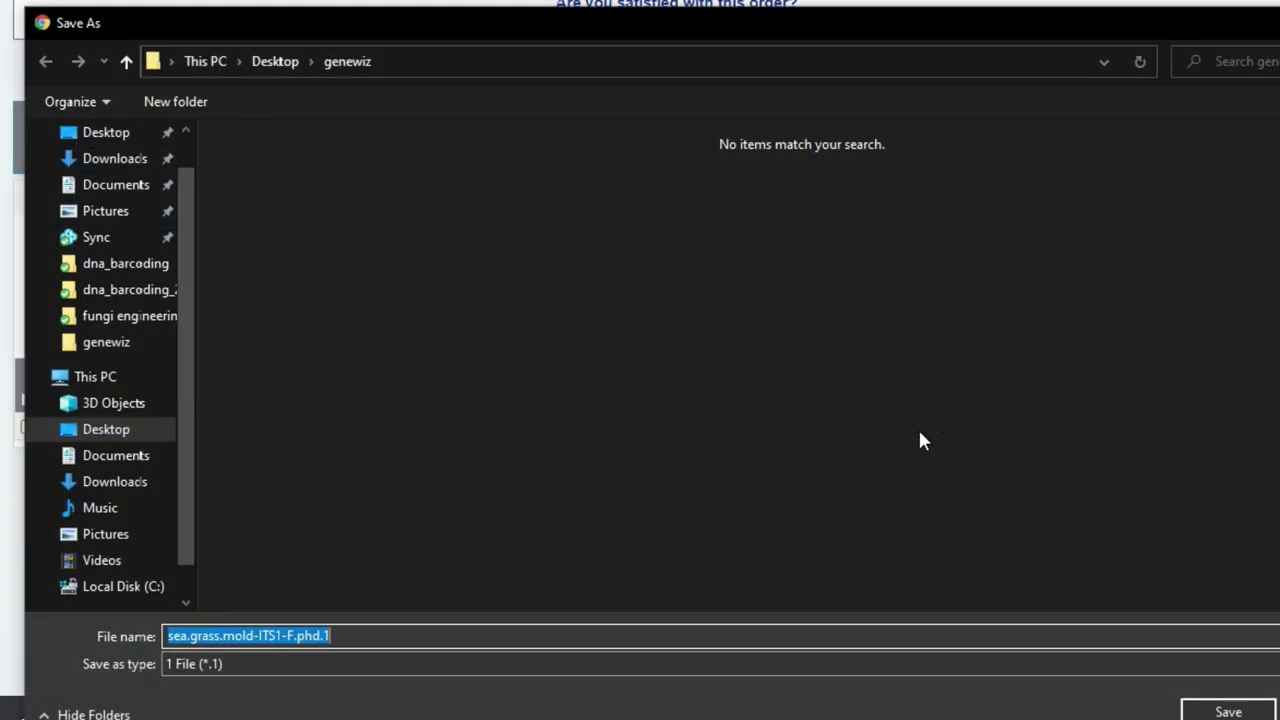
{"action": "left_click", "coordinate": [1245, 712]}
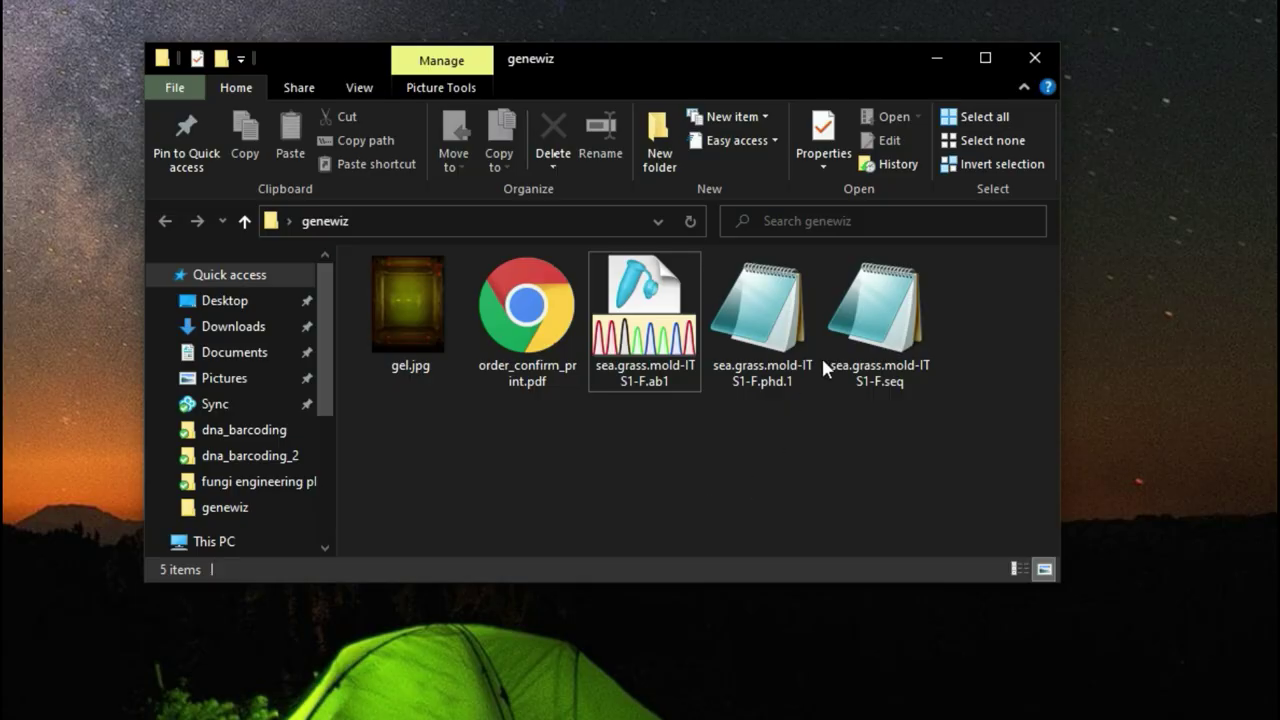
{"action": "double_click", "coordinate": [870, 292]}
Enlarge the .seq text, reposition the window, and select the >sea.grass.mold-ITS1-F_G05.ab1 header line
{"action": "left_click", "coordinate": [871, 278]}
{"action": "key", "text": "ctrl+plus"}
{"action": "key", "text": "ctrl+plus"}
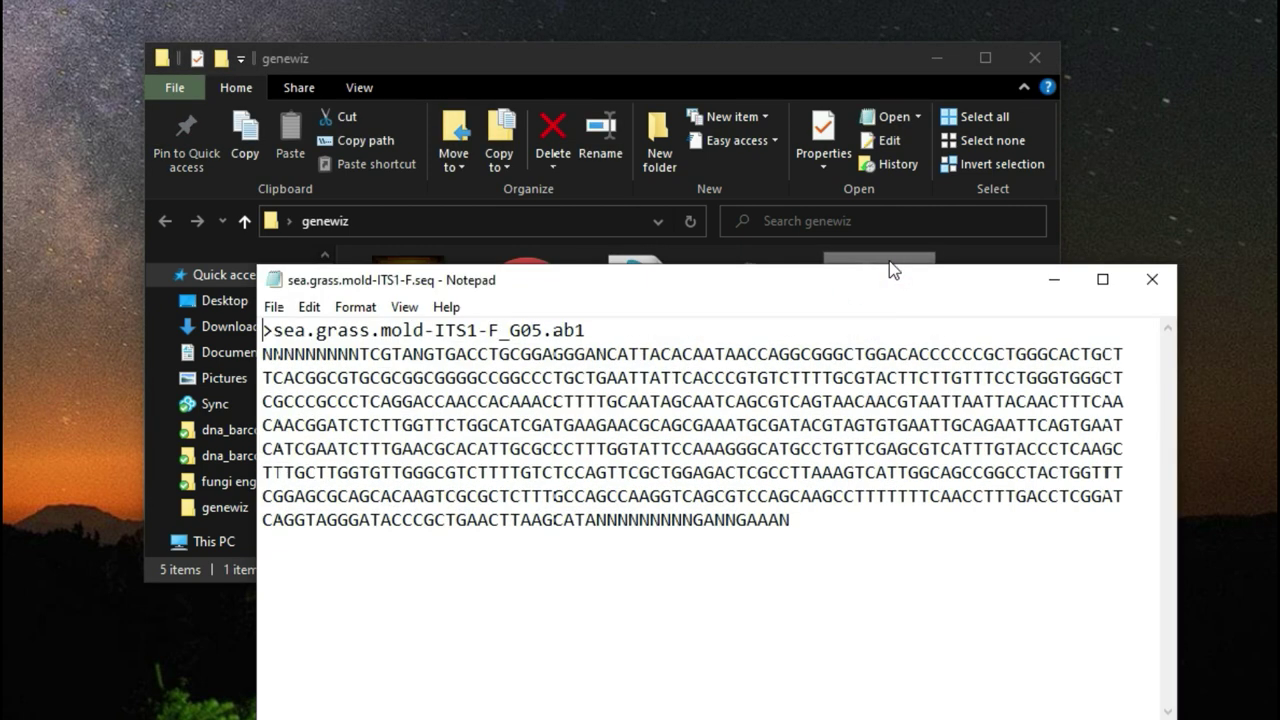
{"action": "left_click_drag", "start_coordinate": [861, 284], "coordinate": [760, 162]}
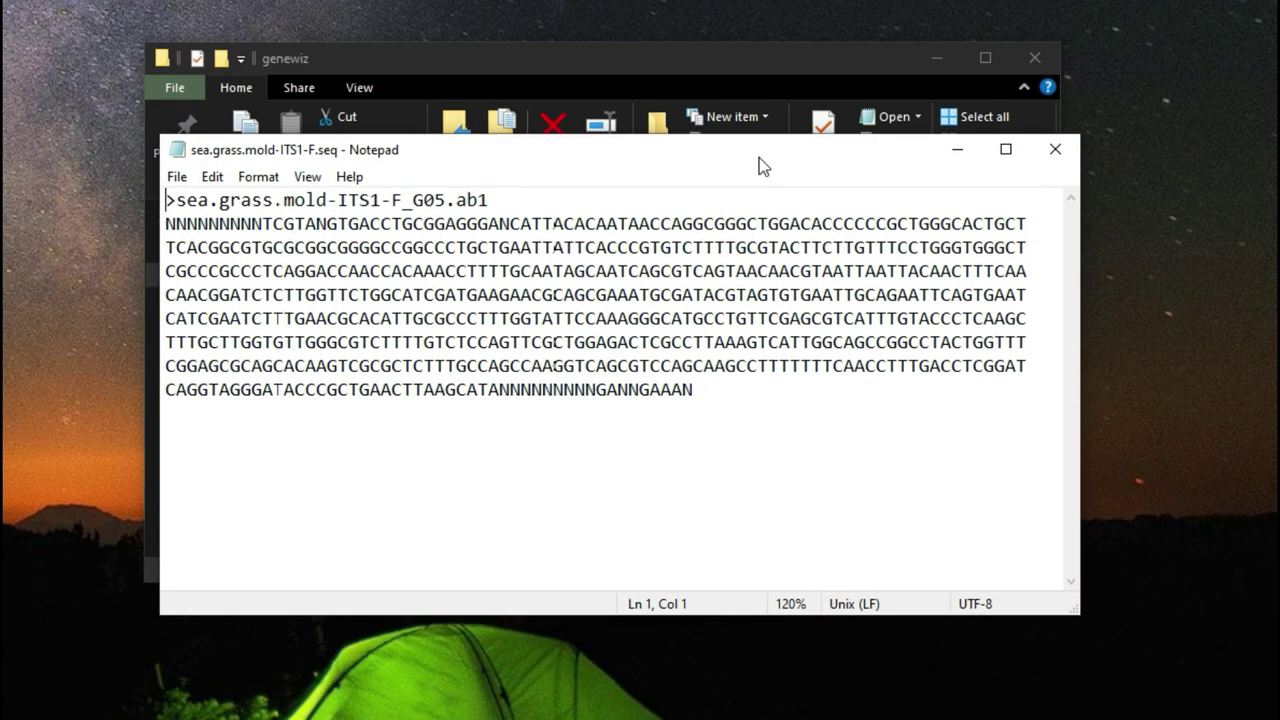
{"action": "left_click", "coordinate": [170, 200]}
{"action": "left_click_drag", "start_coordinate": [166, 200], "coordinate": [535, 203]}
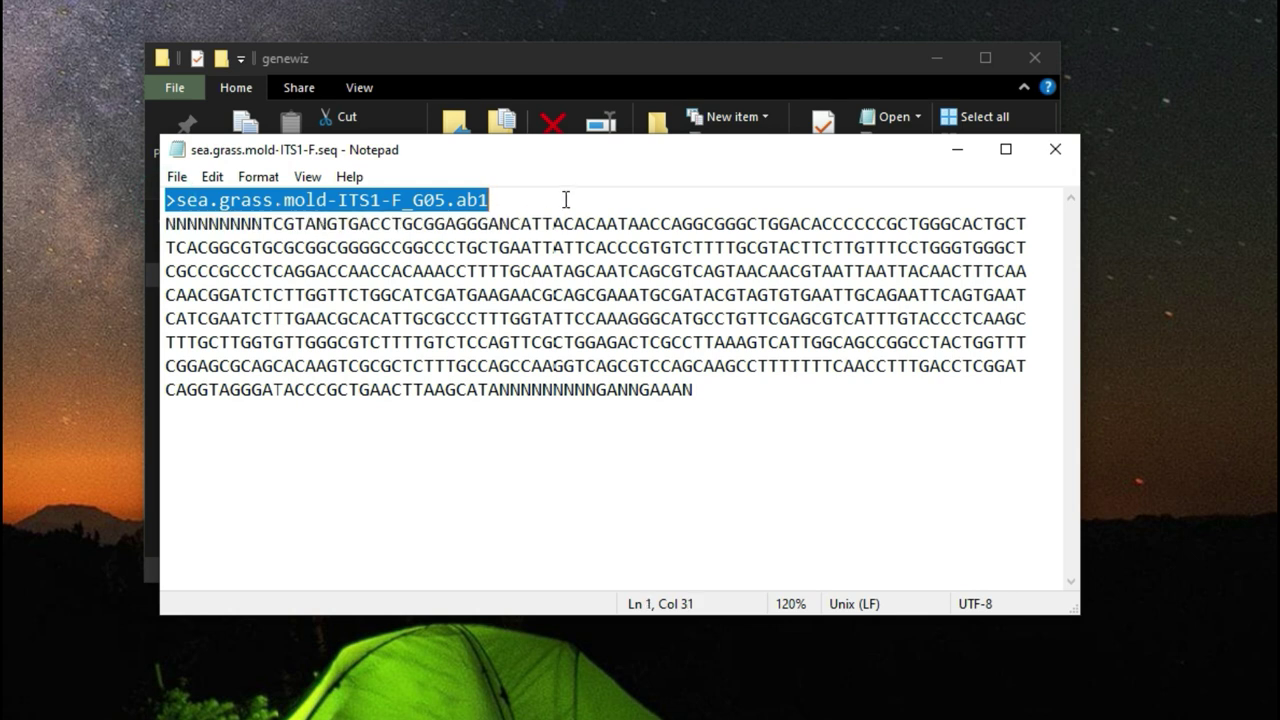
{"action": "left_click", "coordinate": [565, 200]}
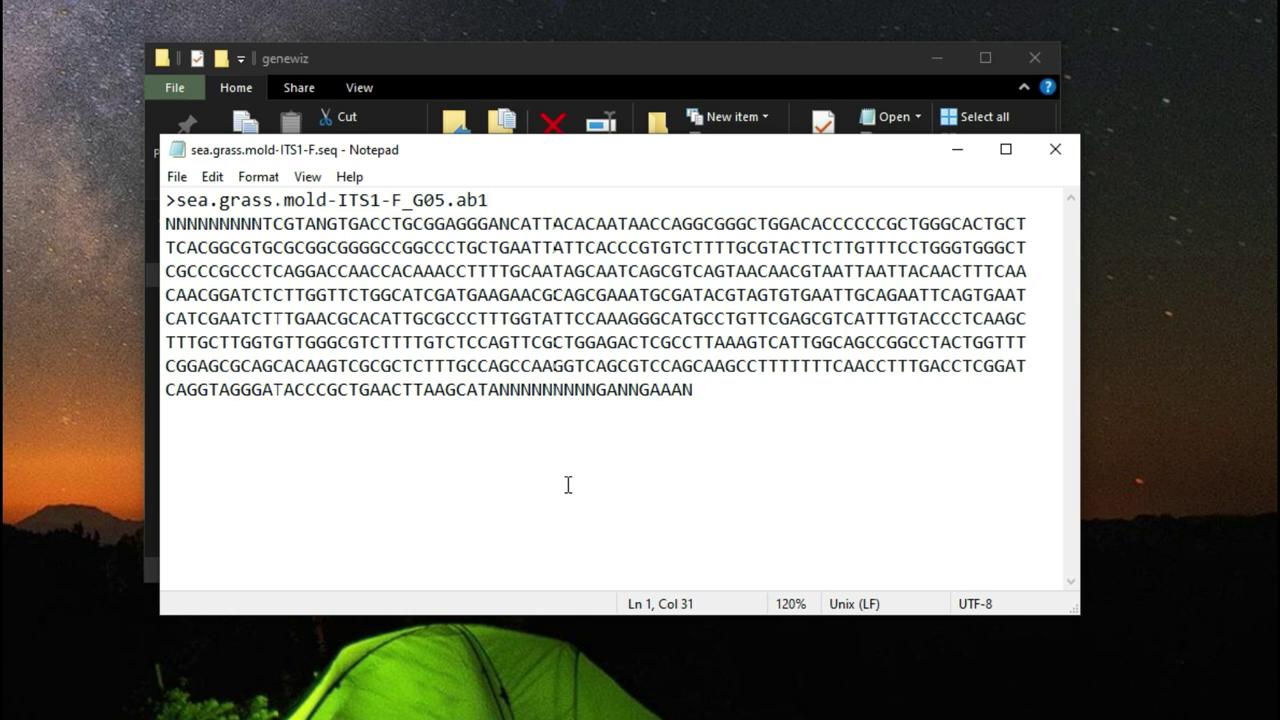
Inspect the sequence body and its leading and trailing N runs, then close Notepad
{"action": "left_click_drag", "start_coordinate": [725, 424], "coordinate": [152, 234]}
{"action": "left_click", "coordinate": [549, 526]}
{"action": "left_click_drag", "start_coordinate": [263, 224], "coordinate": [163, 227]}
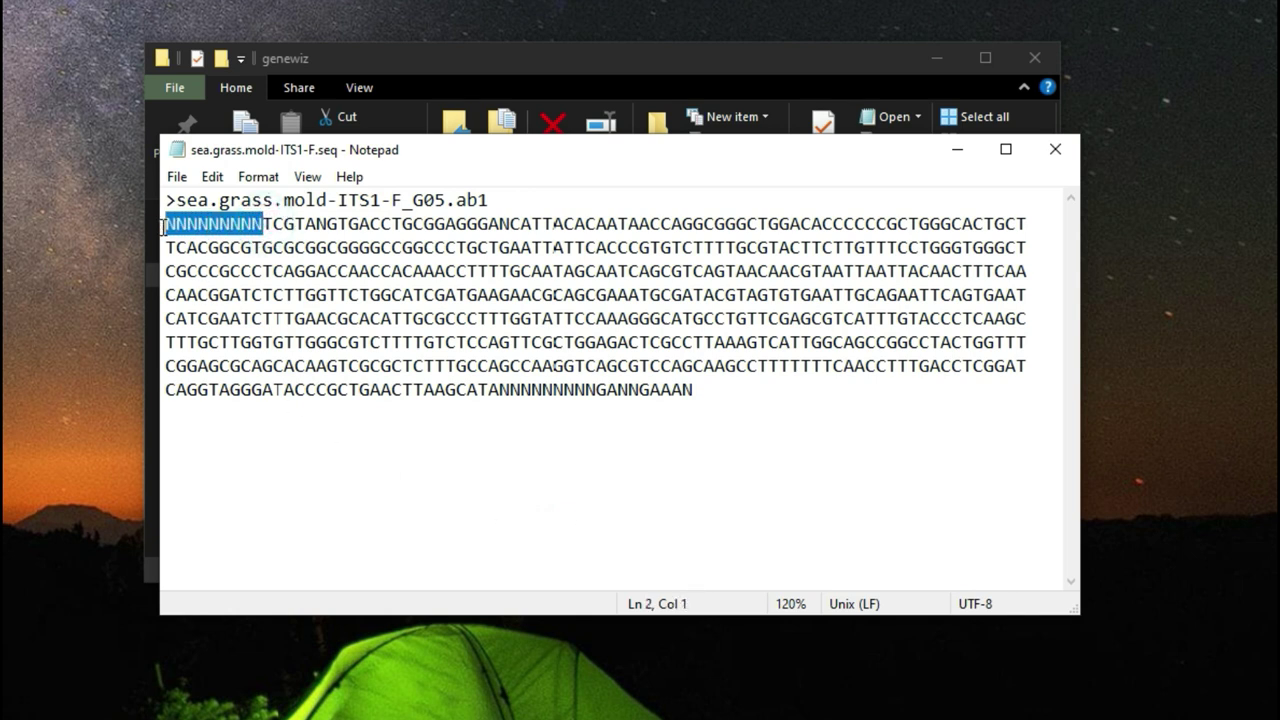
{"action": "left_click", "coordinate": [299, 479]}
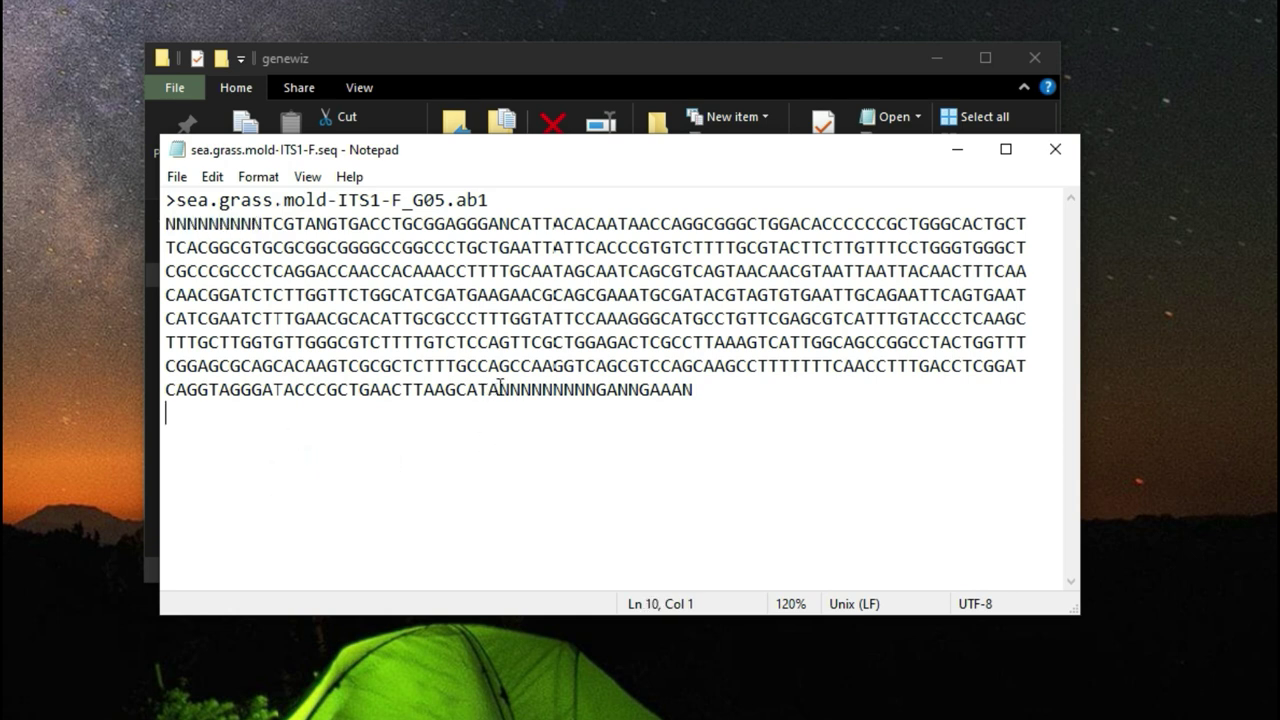
{"action": "left_click_drag", "start_coordinate": [498, 389], "coordinate": [703, 389]}
{"action": "left_click", "coordinate": [729, 466]}
{"action": "left_click", "coordinate": [1066, 150]}
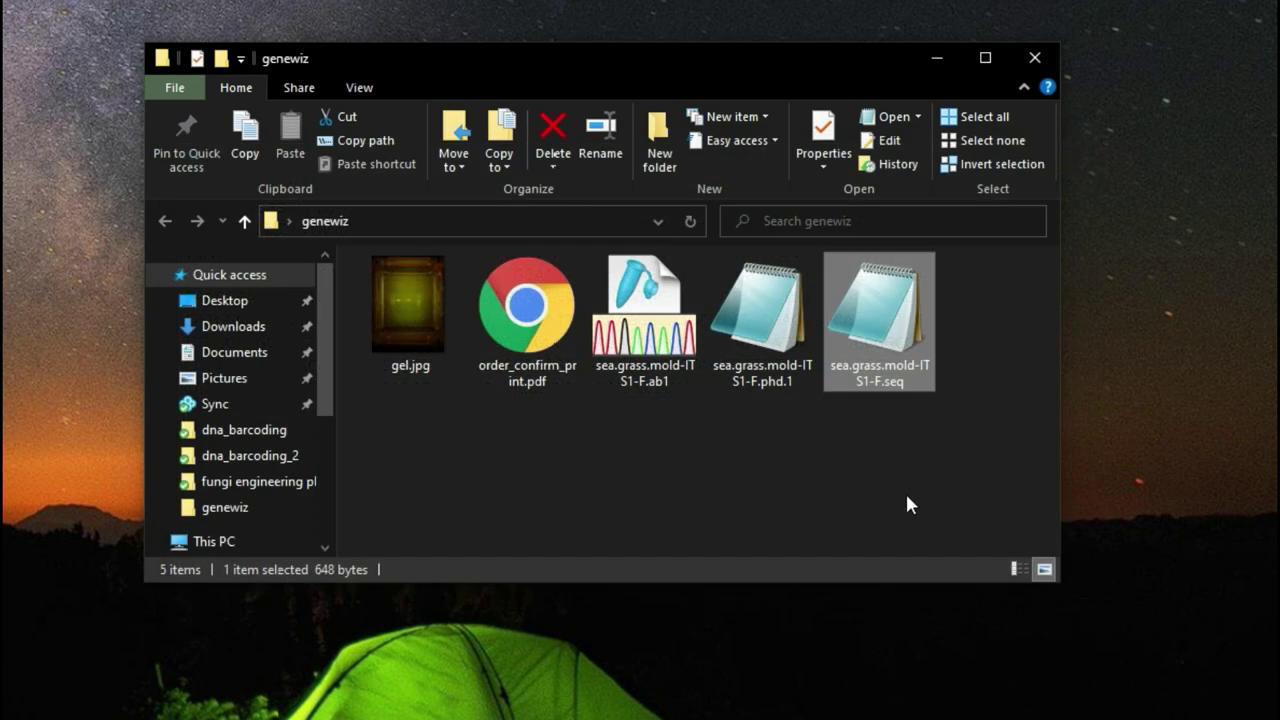
{"action": "double_click", "coordinate": [772, 388]}
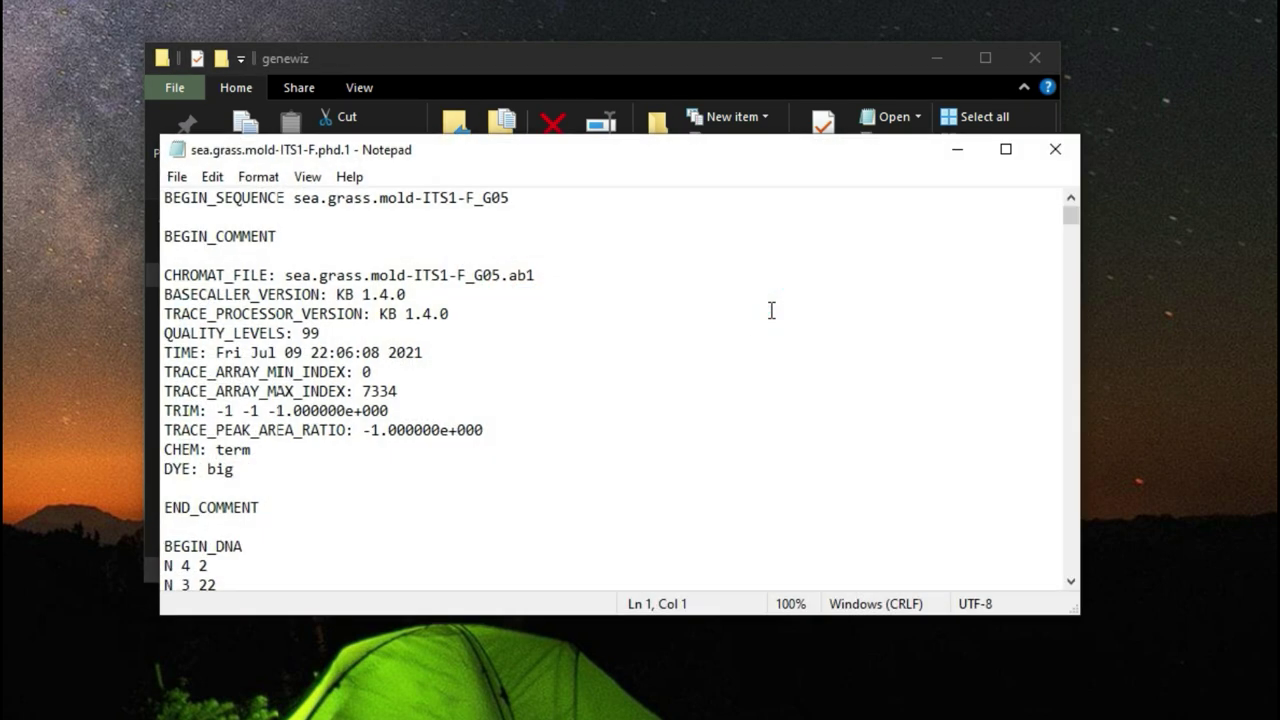
{"action": "scroll", "coordinate": [771, 311], "scroll_direction": "up", "scroll_amount": 2}
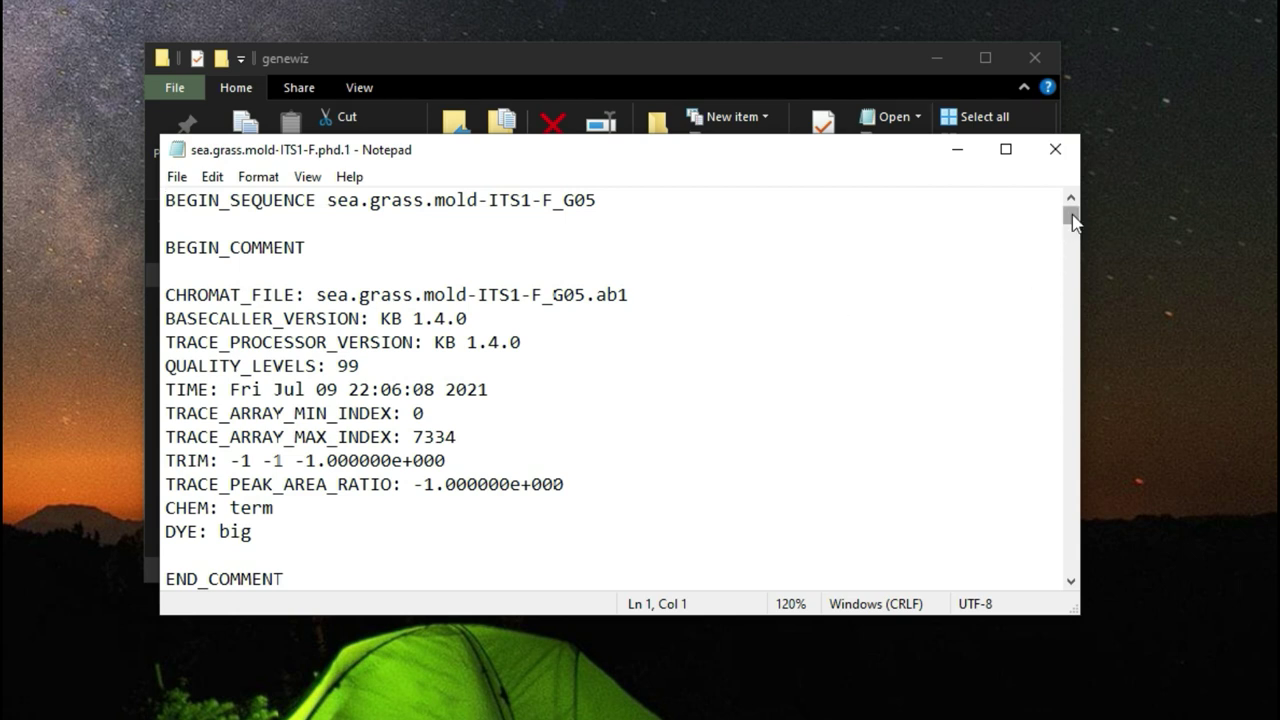
{"action": "left_click_drag", "start_coordinate": [1072, 220], "coordinate": [1072, 232]}
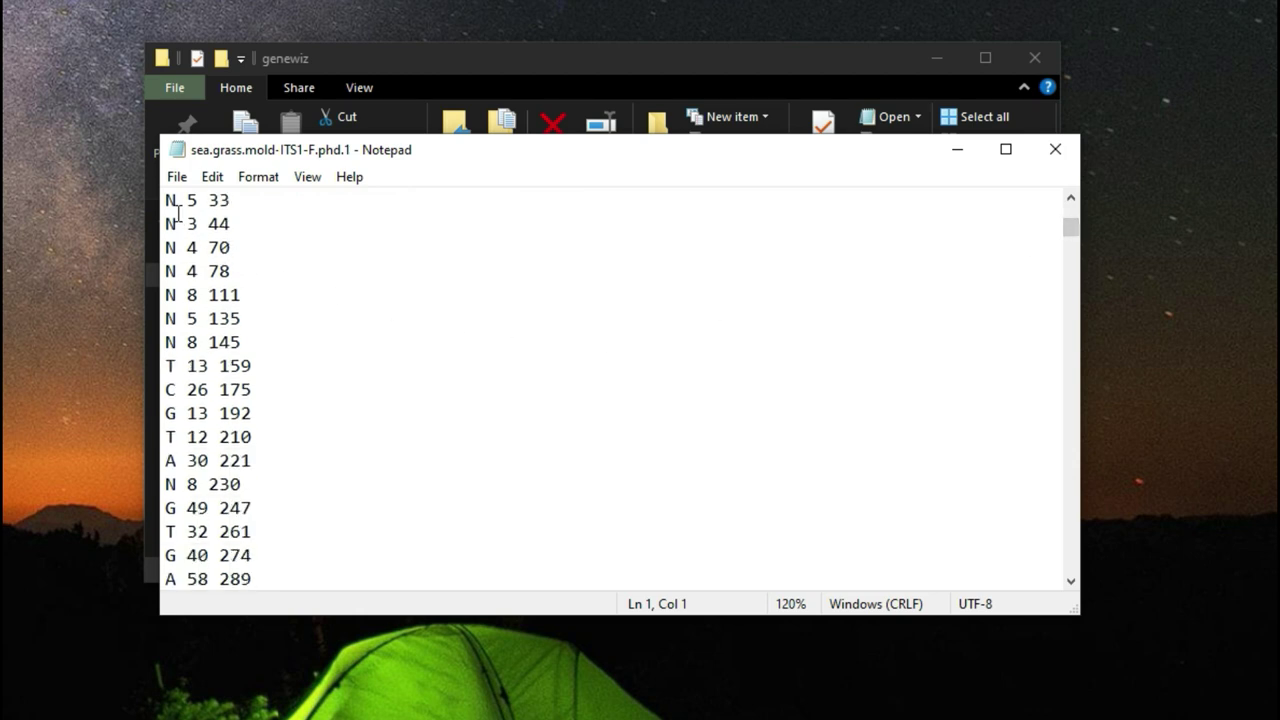
{"action": "left_click_drag", "start_coordinate": [168, 200], "coordinate": [345, 560]}
{"action": "left_click", "coordinate": [357, 552]}
{"action": "left_click_drag", "start_coordinate": [177, 460], "coordinate": [165, 459]}
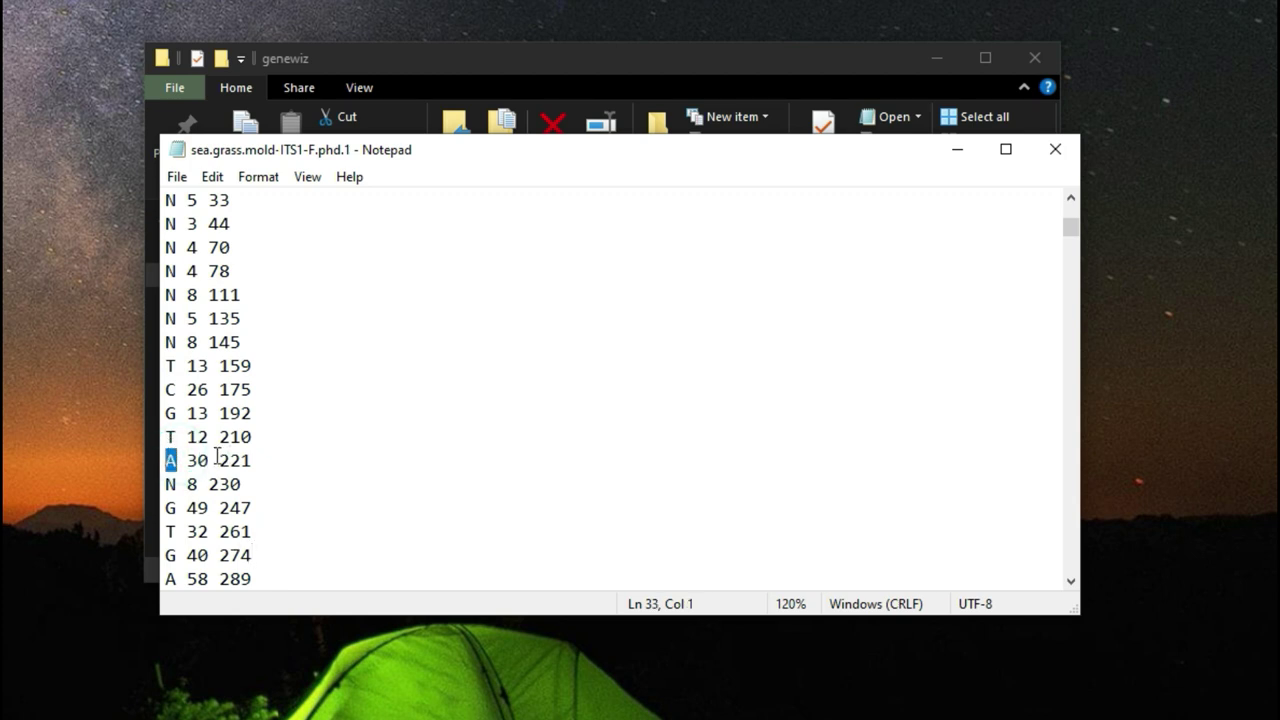
{"action": "left_click", "coordinate": [207, 457]}
{"action": "left_click_drag", "start_coordinate": [207, 455], "coordinate": [191, 458]}
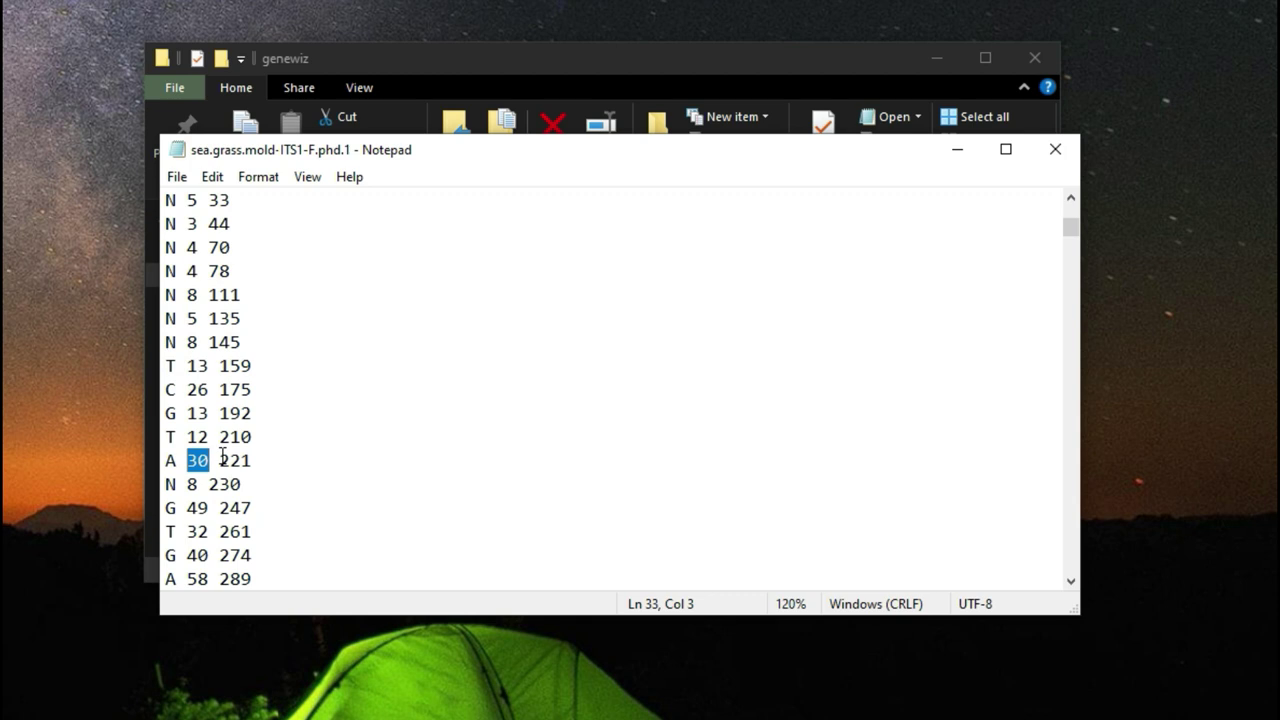
{"action": "left_click_drag", "start_coordinate": [220, 457], "coordinate": [271, 457]}
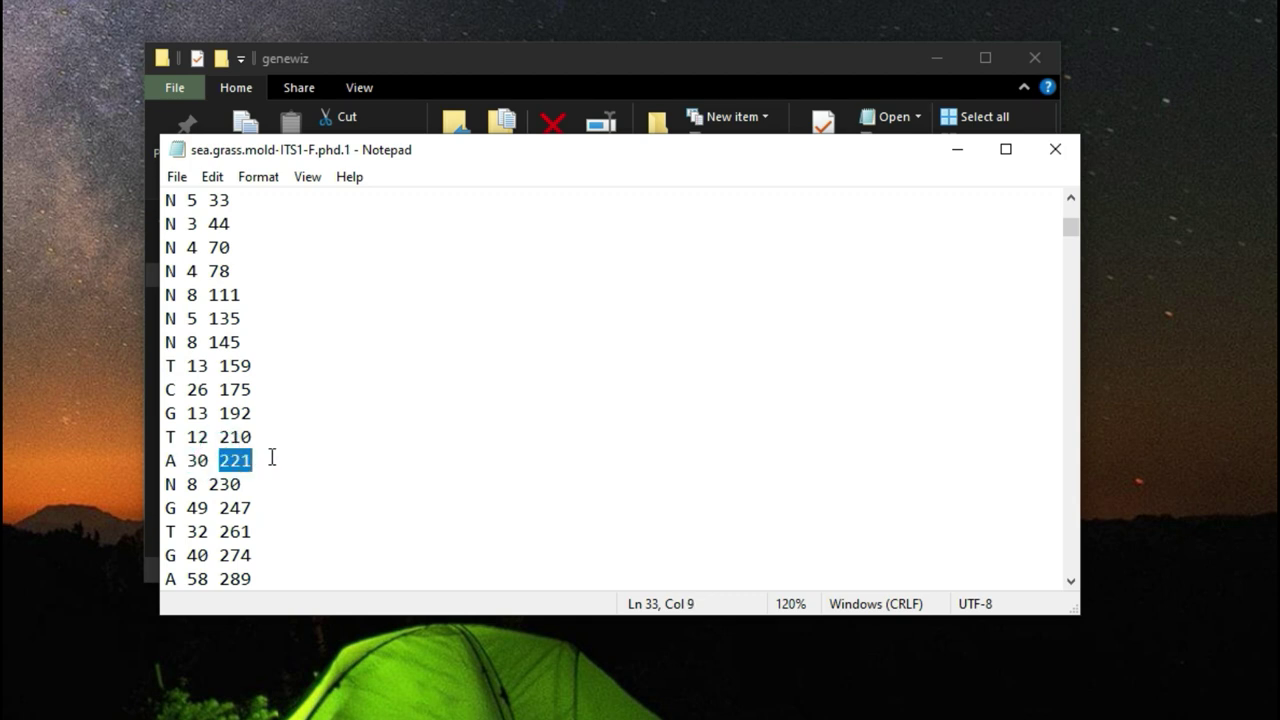
{"action": "left_click", "coordinate": [323, 457]}
{"action": "scroll", "coordinate": [672, 392], "scroll_direction": "up", "scroll_amount": 7}
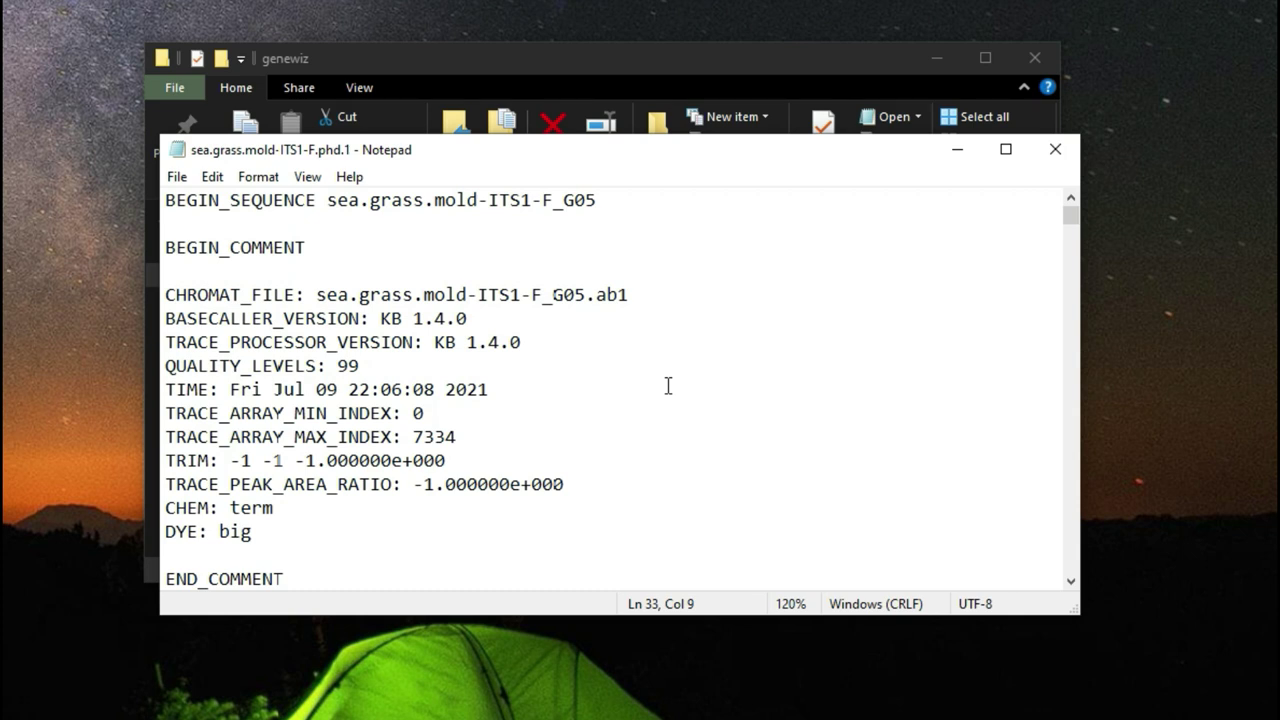
{"action": "scroll", "coordinate": [670, 390], "scroll_direction": "down", "scroll_amount": 1}
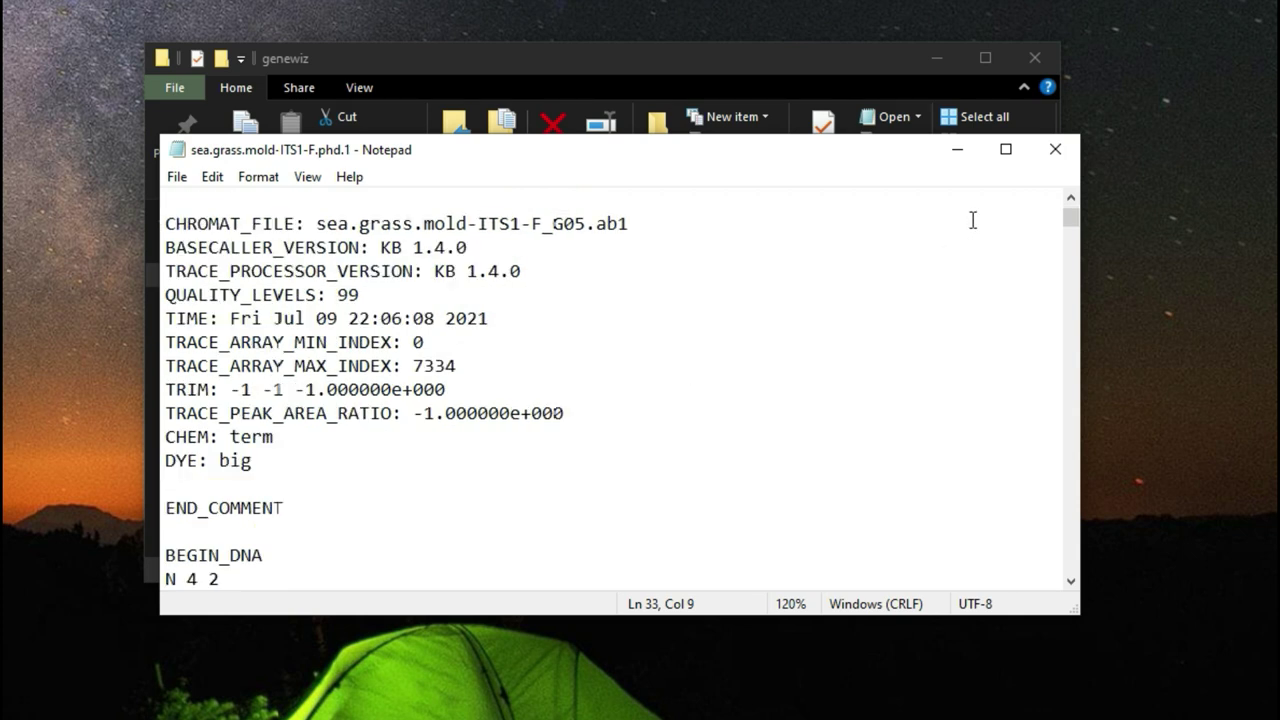
{"action": "left_click", "coordinate": [1055, 149]}
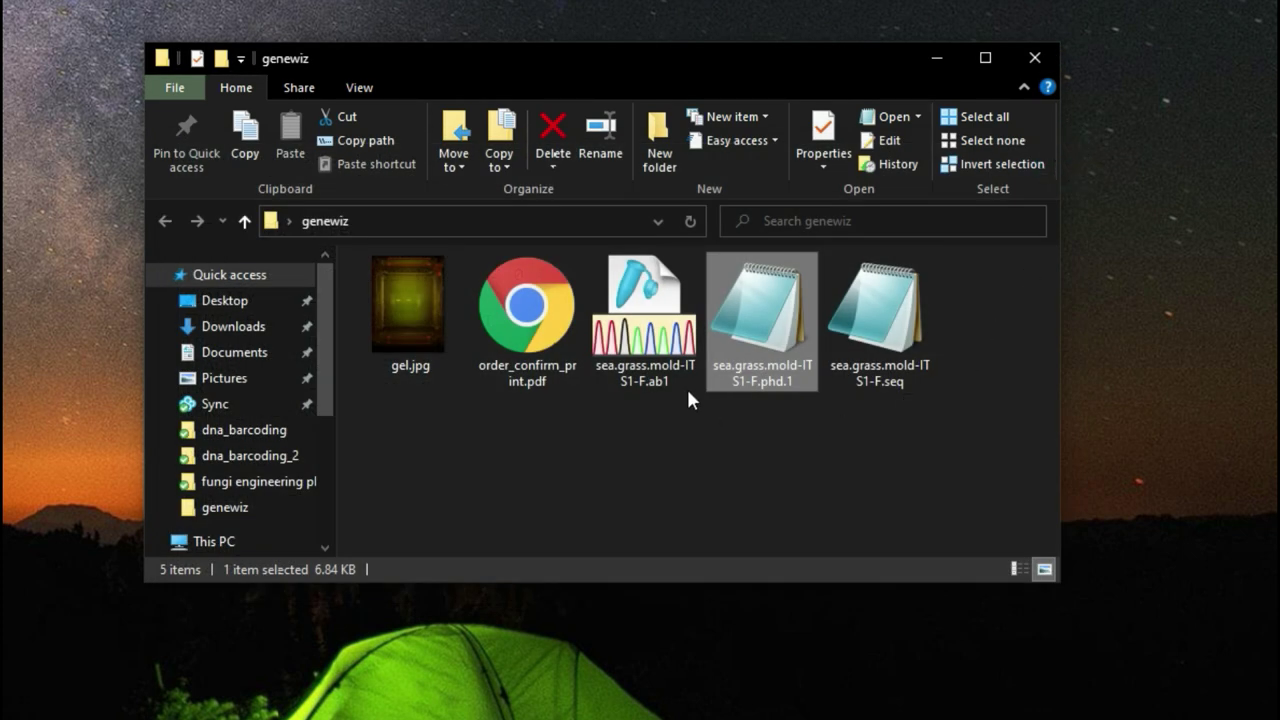
Open sea.grass.mold-ITS1-F.ab1, minimize Explorer, and move and enlarge the SnapGene Viewer window
{"action": "left_click", "coordinate": [645, 305]}
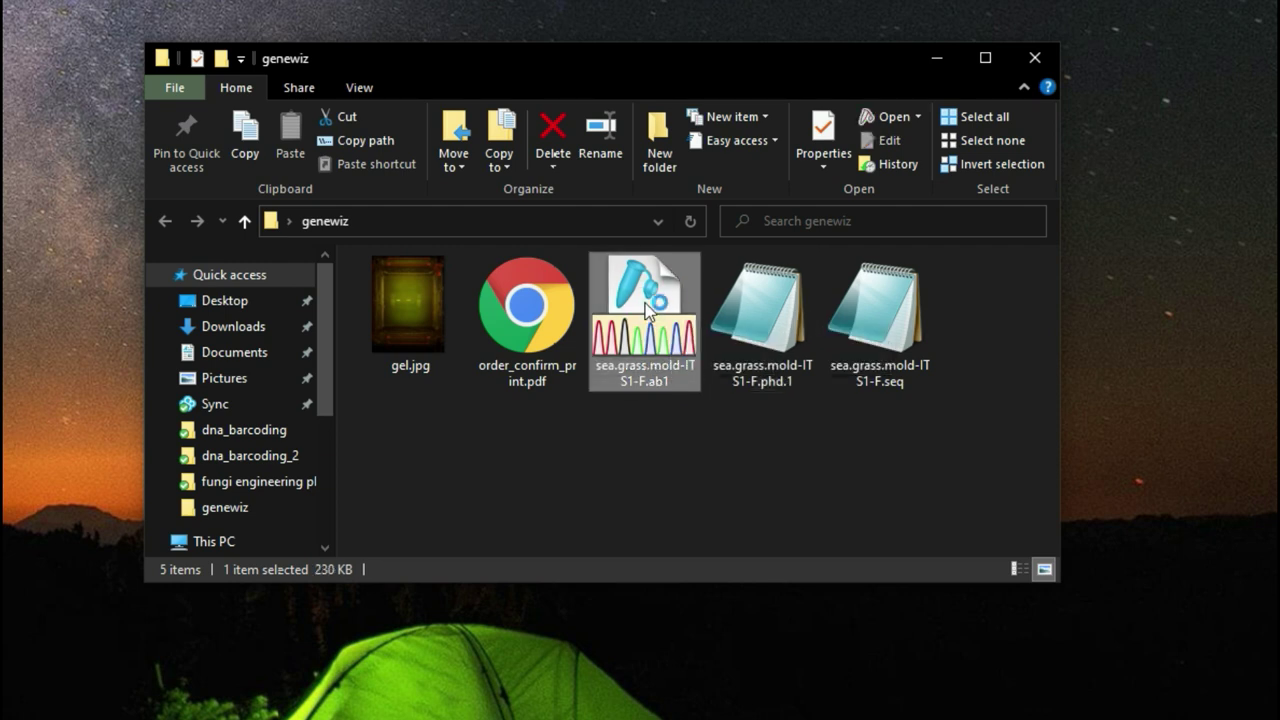
{"action": "left_click", "coordinate": [937, 63]}
{"action": "left_click_drag", "start_coordinate": [970, 146], "coordinate": [550, 107]}
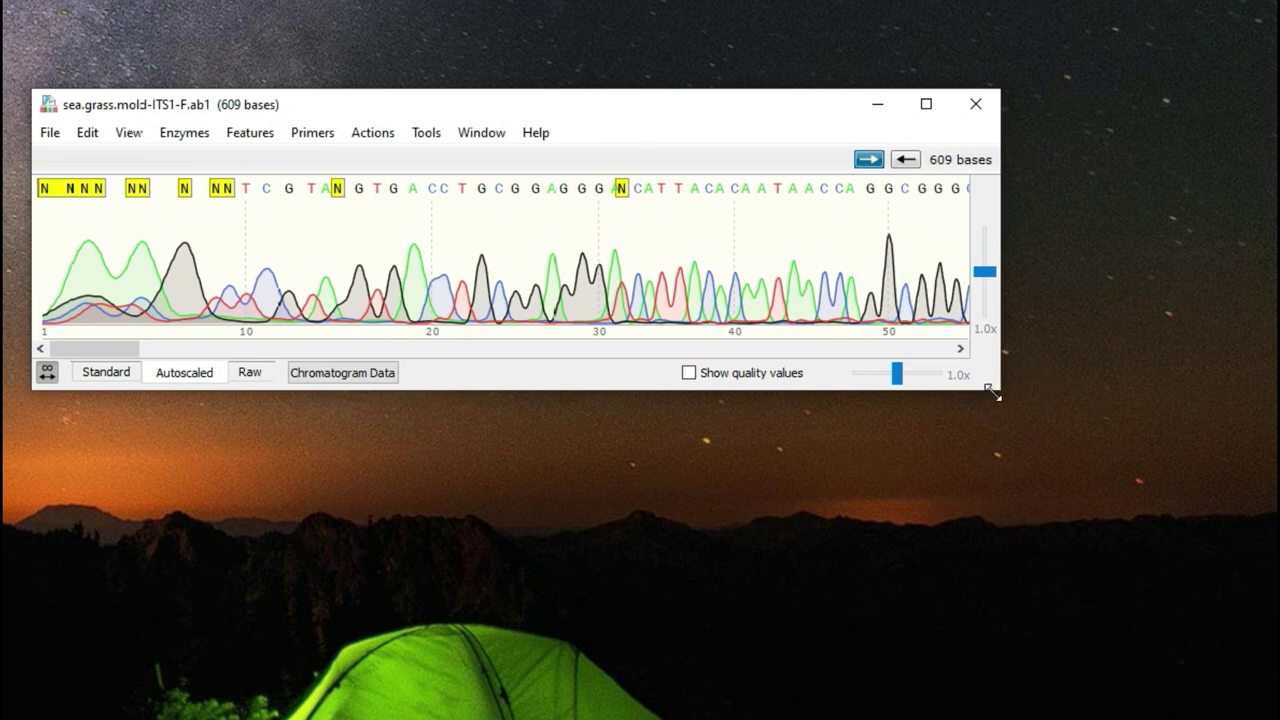
{"action": "left_click_drag", "start_coordinate": [996, 390], "coordinate": [1242, 490]}
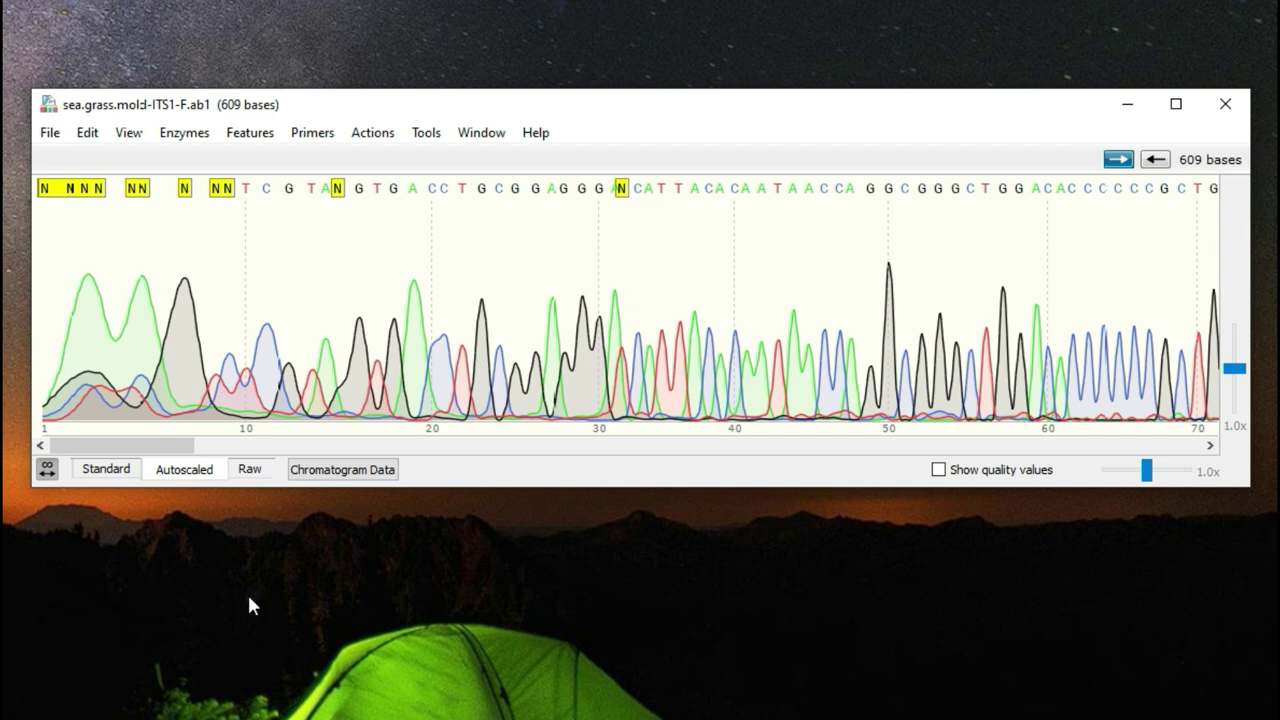
{"action": "mouse_move", "coordinate": [415, 290]}
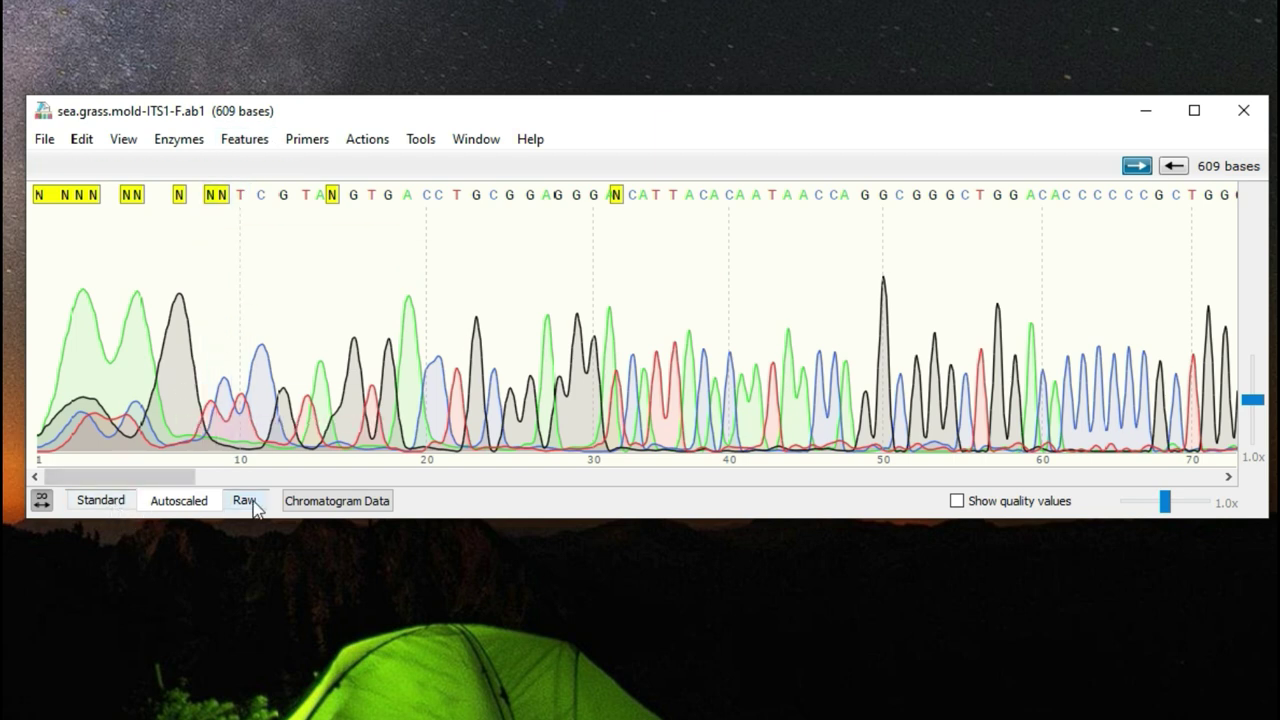
View the chromatogram's called sequence data, close it, and zoom the trace slightly
{"action": "left_click", "coordinate": [330, 501]}
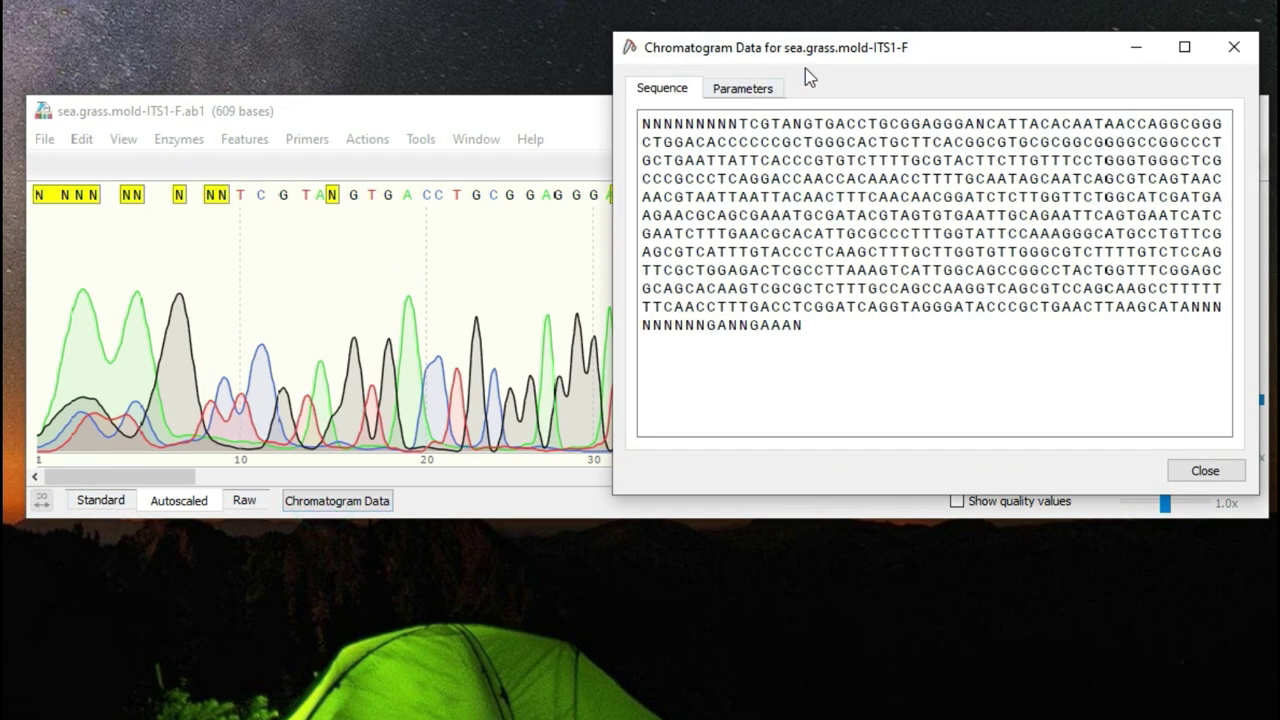
{"action": "left_click_drag", "start_coordinate": [829, 59], "coordinate": [543, 135]}
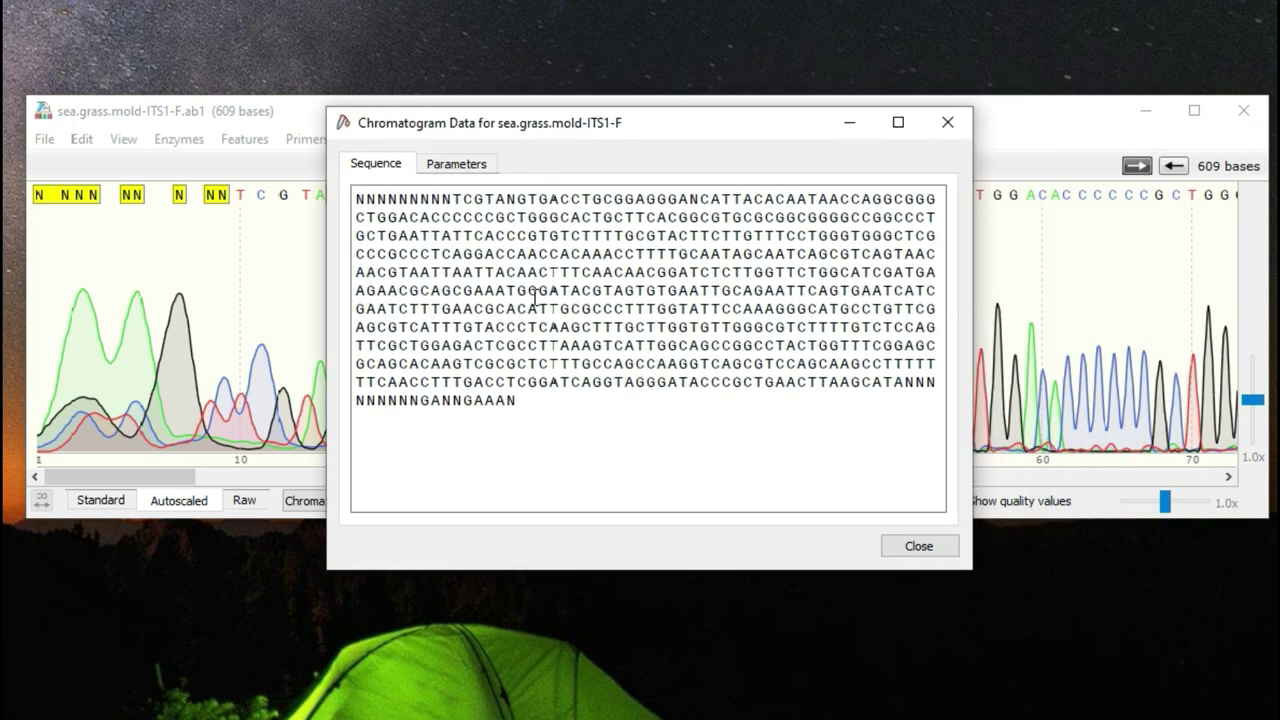
{"action": "left_click", "coordinate": [965, 132]}
{"action": "mouse_move", "coordinate": [1165, 501]}
{"action": "left_mouse_down"}
{"action": "mouse_move", "coordinate": [1181, 503]}
{"action": "mouse_move", "coordinate": [1168, 506]}
{"action": "left_mouse_up"}
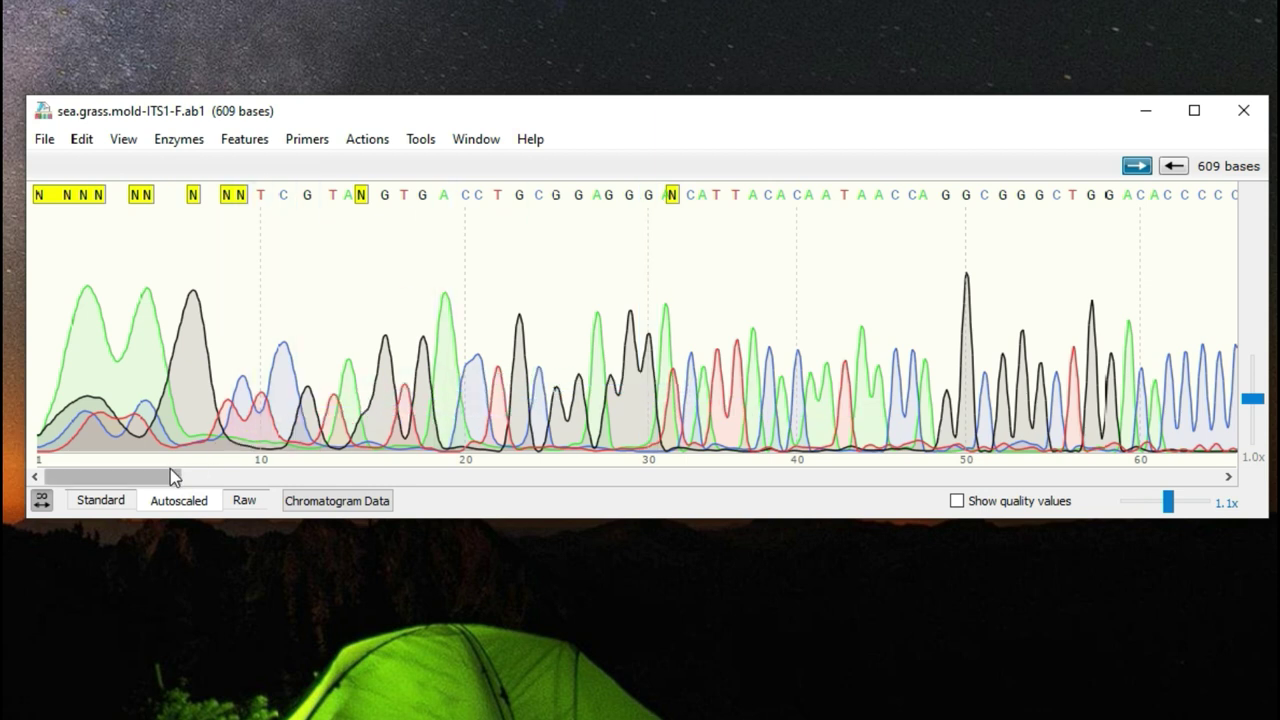
Check peak quality at bases 44, 50 and 57 and locate the ambiguous N at base 32
{"action": "left_click_drag", "start_coordinate": [140, 476], "coordinate": [170, 476]}
{"action": "left_click", "coordinate": [593, 343]}
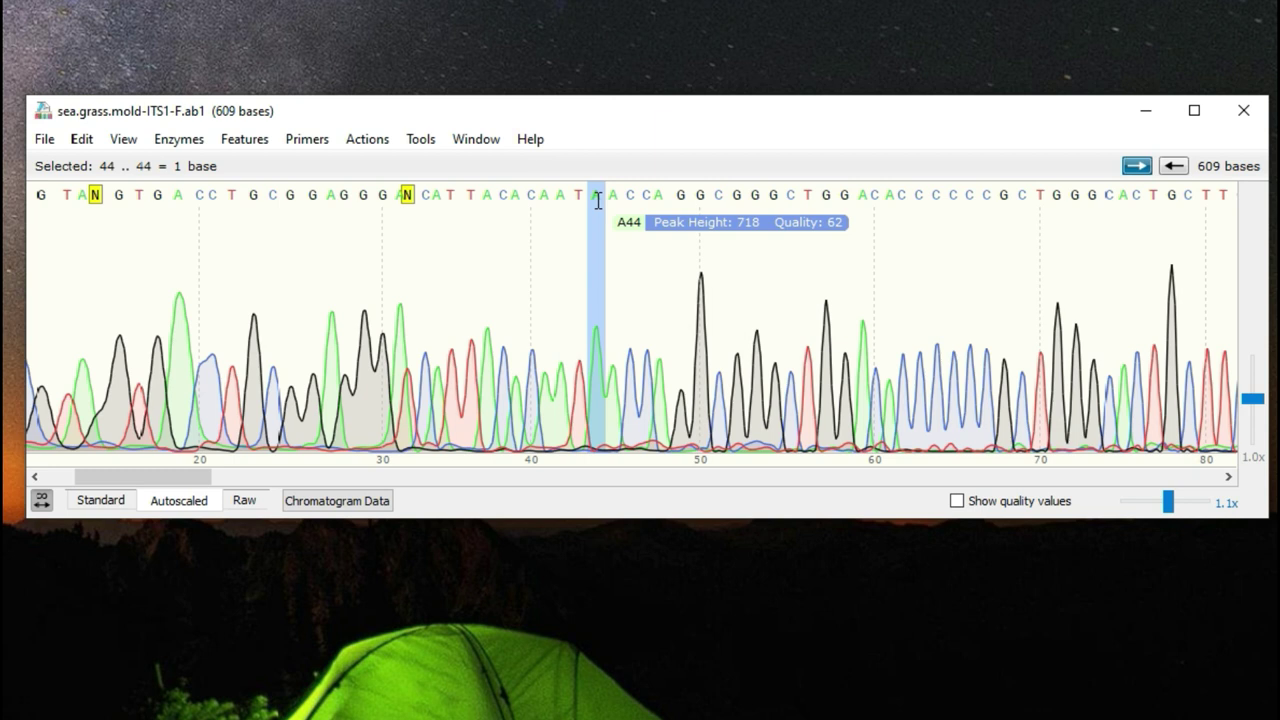
{"action": "left_click", "coordinate": [703, 277]}
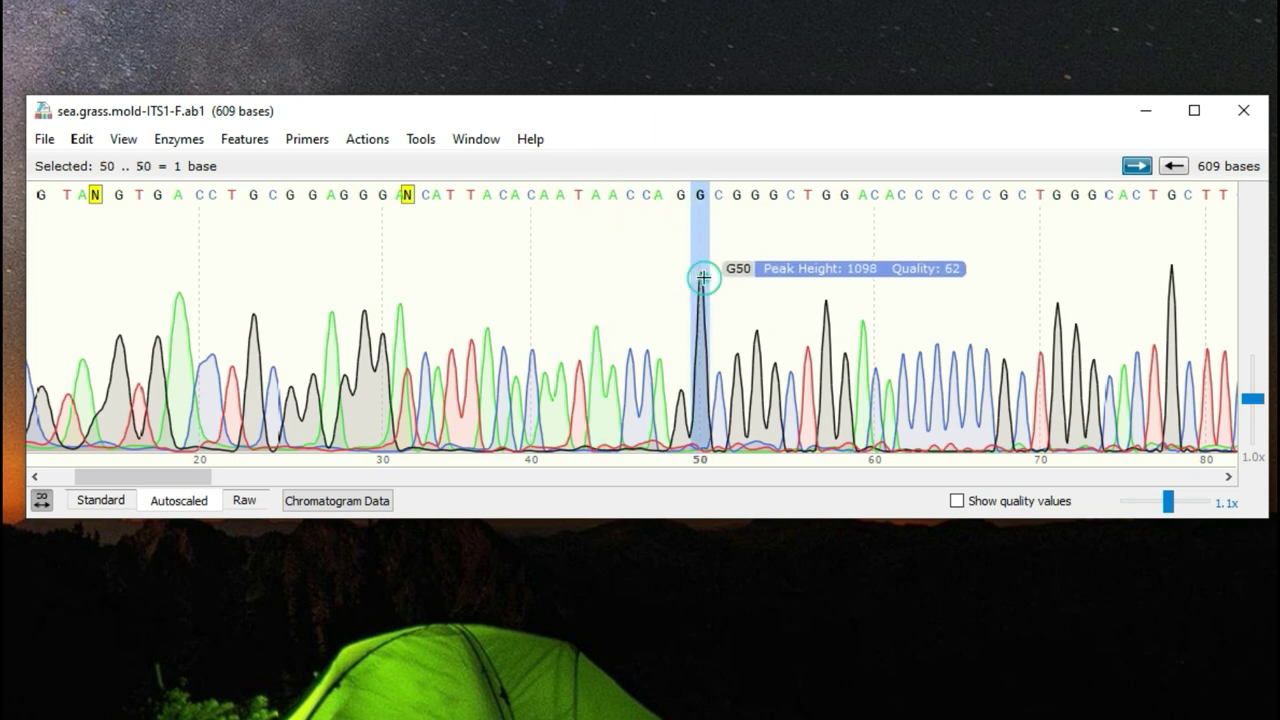
{"action": "left_click", "coordinate": [826, 277]}
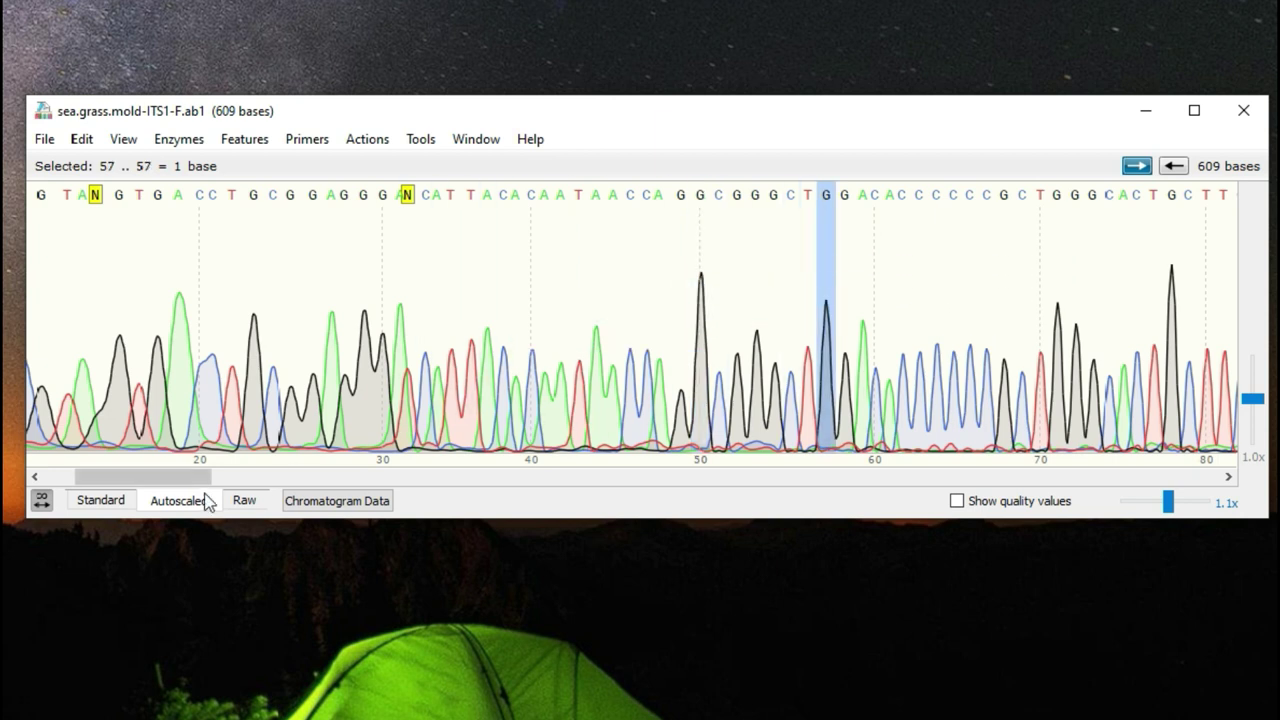
{"action": "left_click_drag", "start_coordinate": [196, 477], "coordinate": [146, 479]}
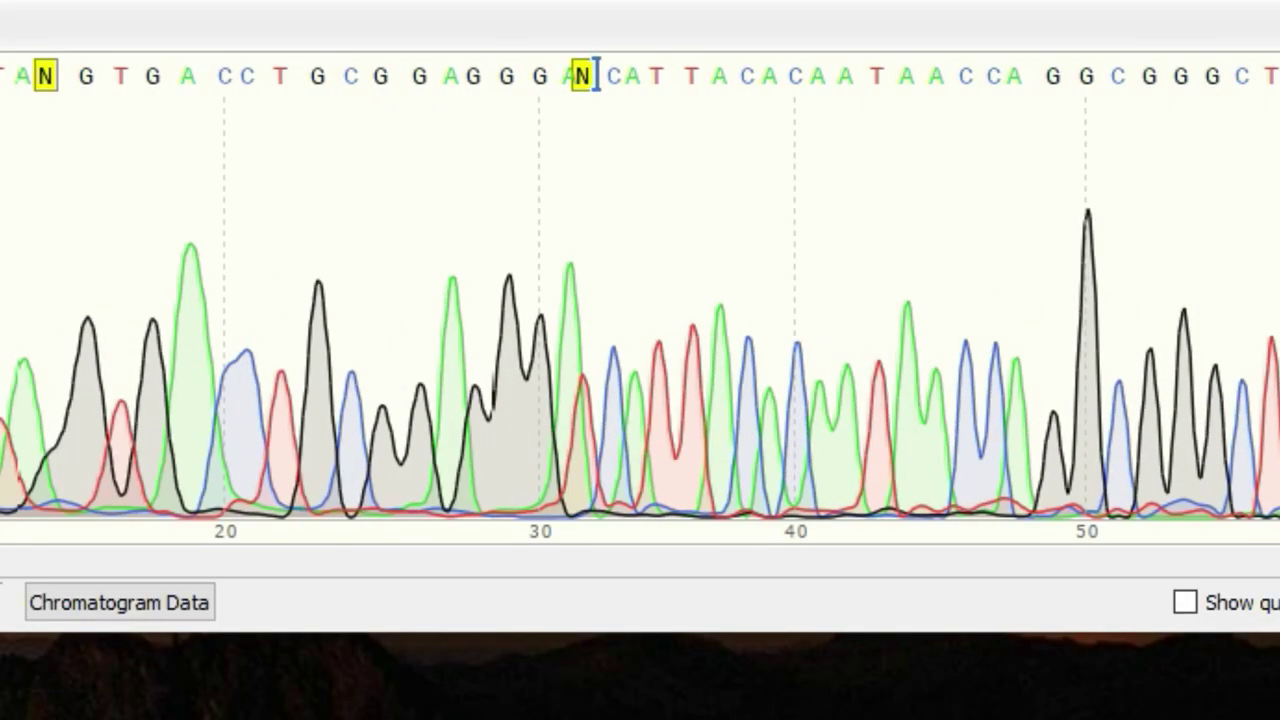
{"action": "left_click_drag", "start_coordinate": [596, 76], "coordinate": [710, 76]}
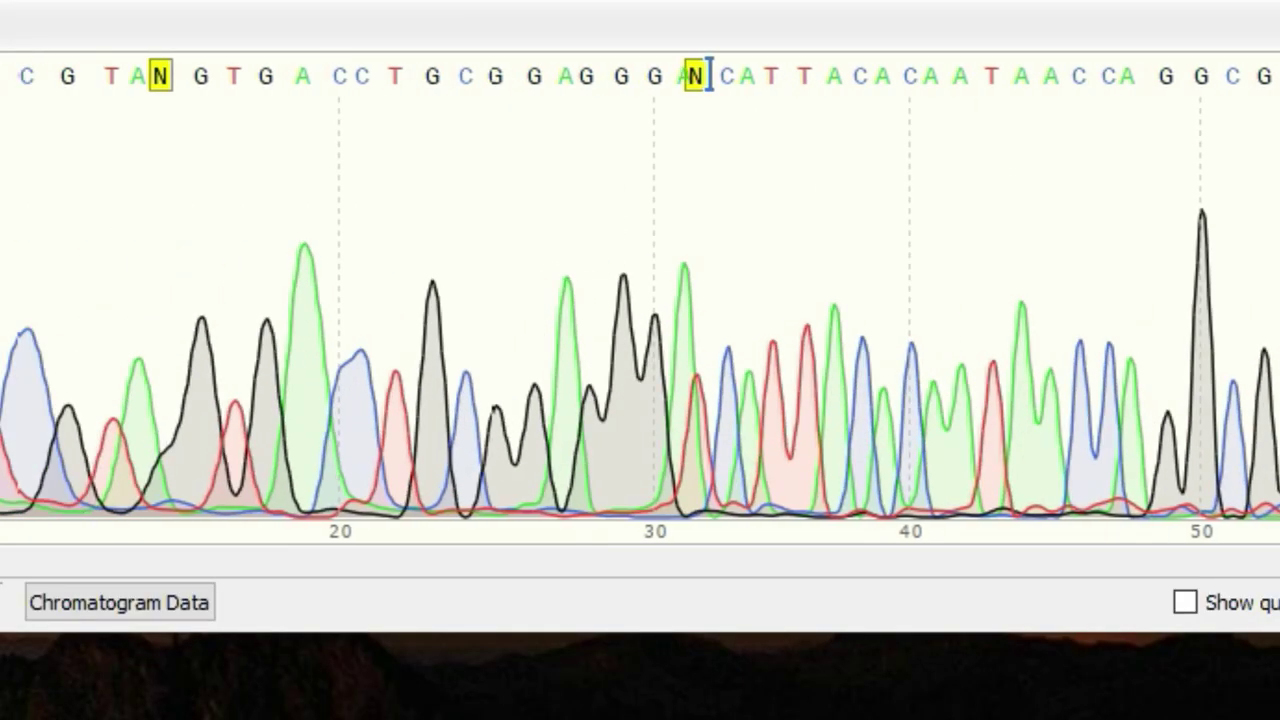
{"action": "mouse_move", "coordinate": [692, 90]}
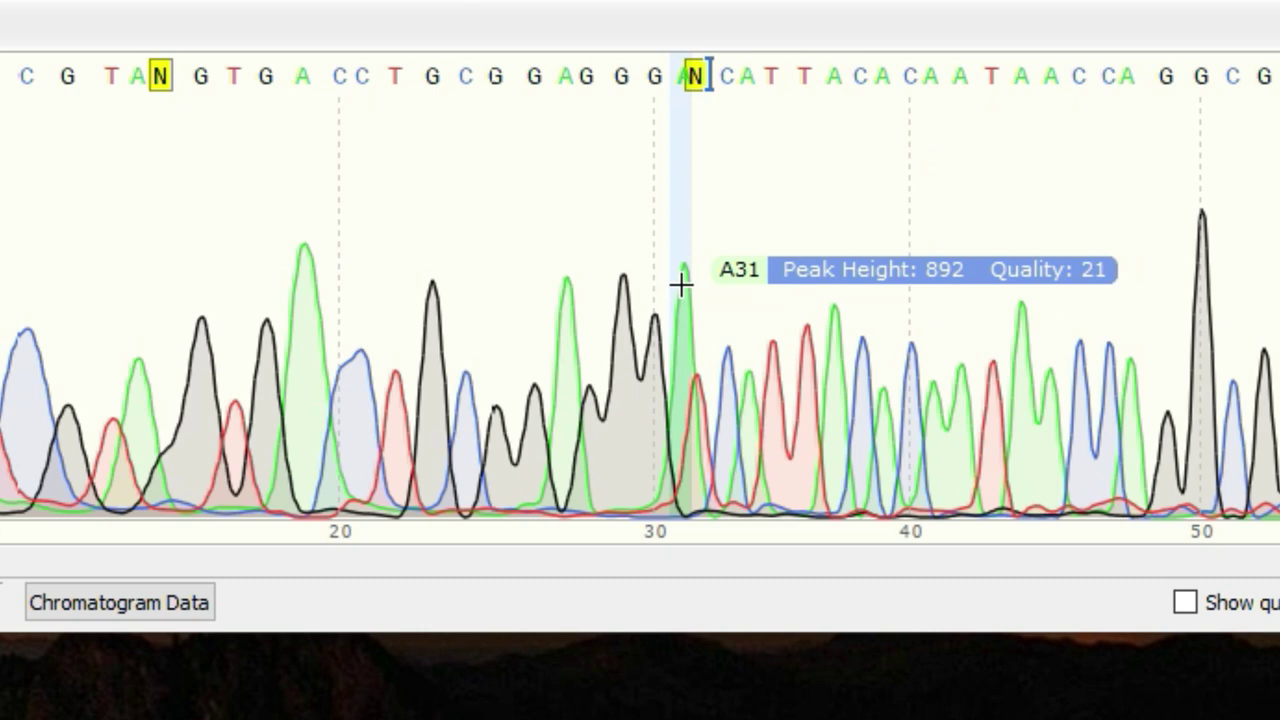
{"action": "mouse_move", "coordinate": [697, 386]}
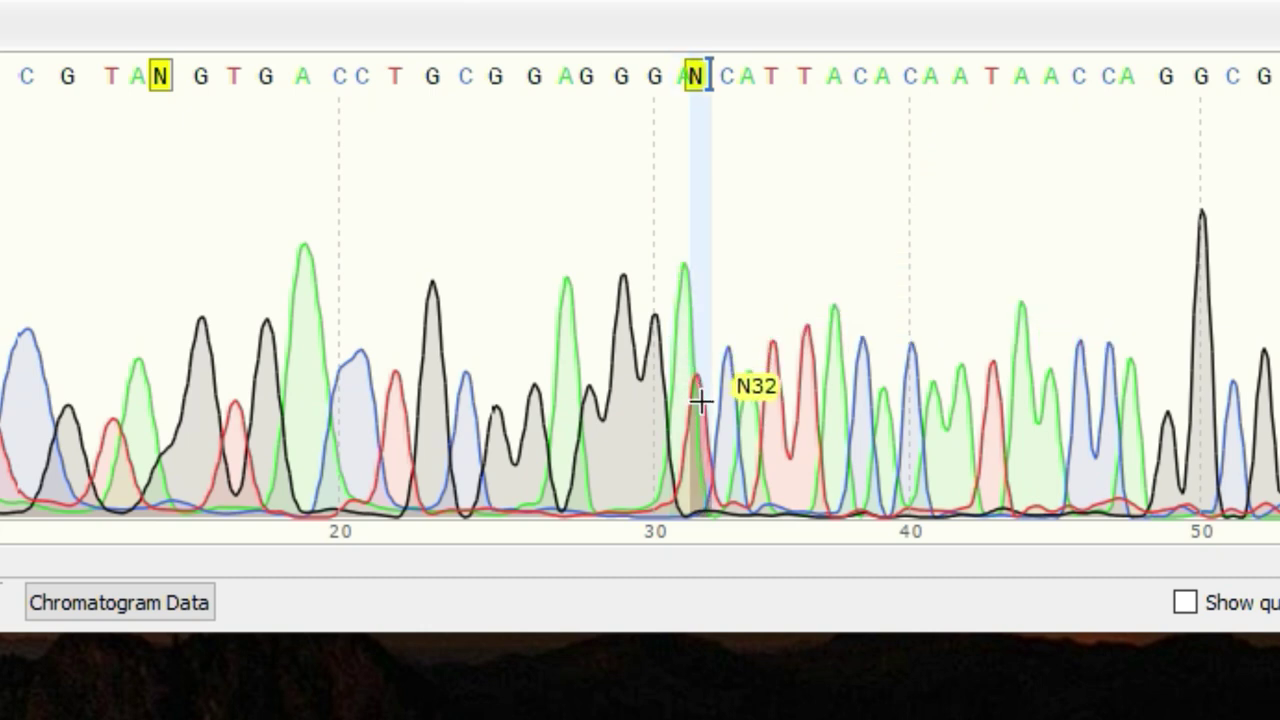
Replace the ambiguous N at base 32 with T
{"action": "left_click", "coordinate": [697, 80]}
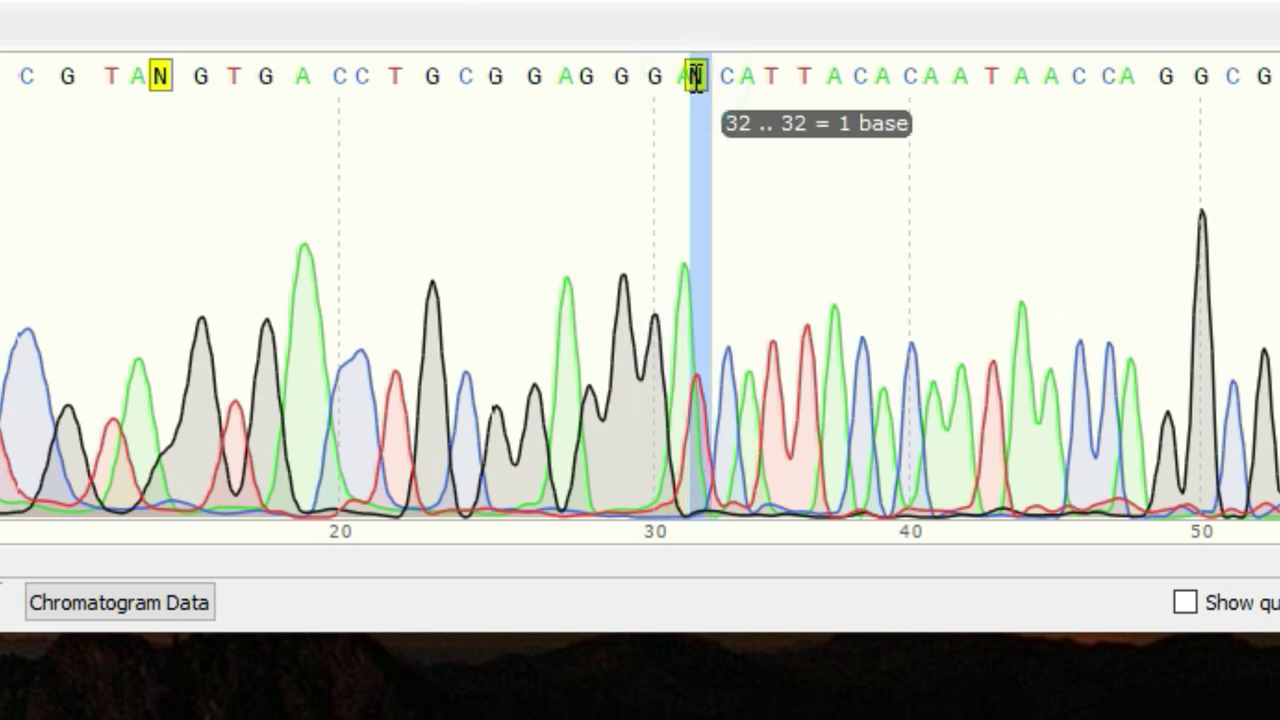
{"action": "type", "text": "t"}
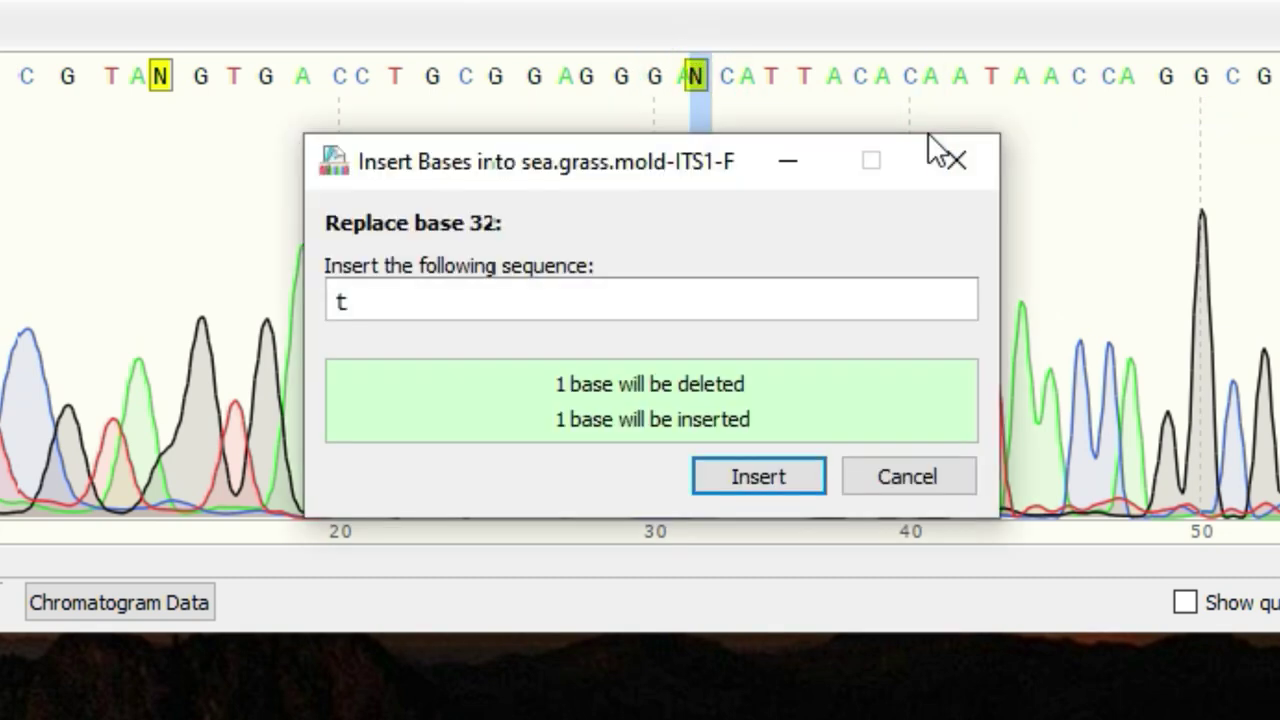
{"action": "key", "text": "Return"}
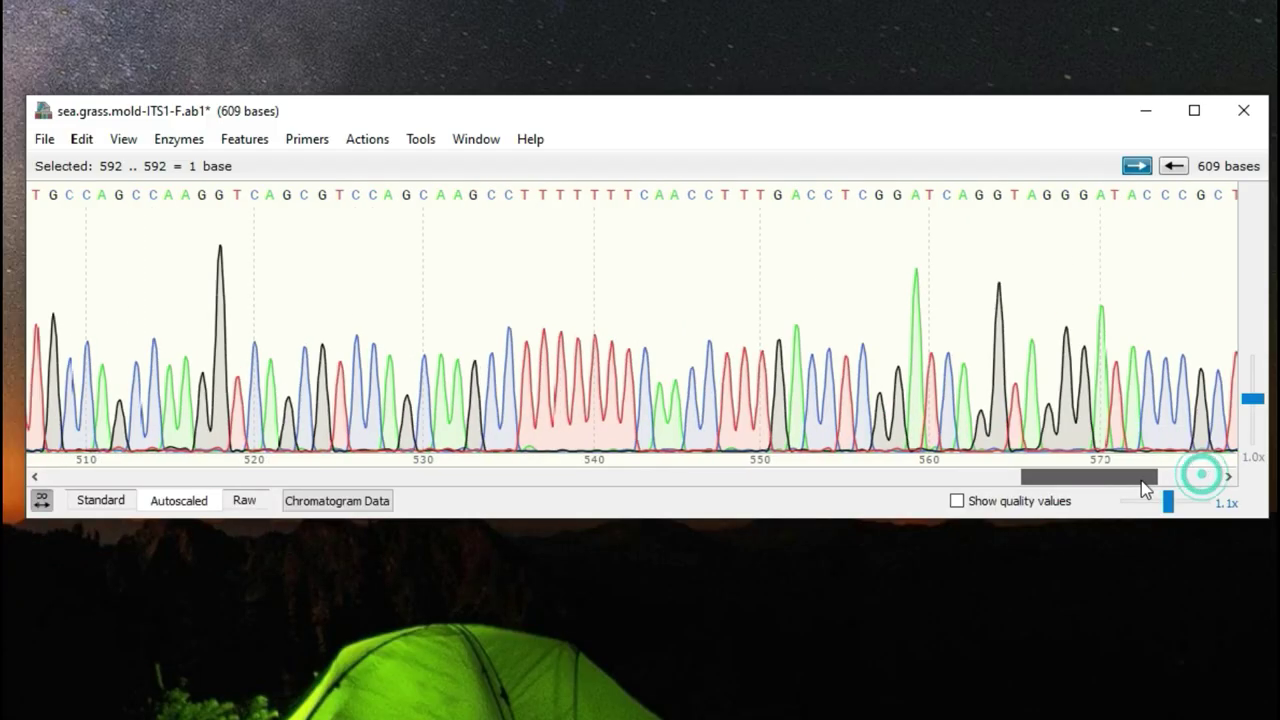
Delete the 18 trailing bases 592–609 and the nine leading N bases
{"action": "left_click_drag", "start_coordinate": [1141, 480], "coordinate": [1229, 481]}
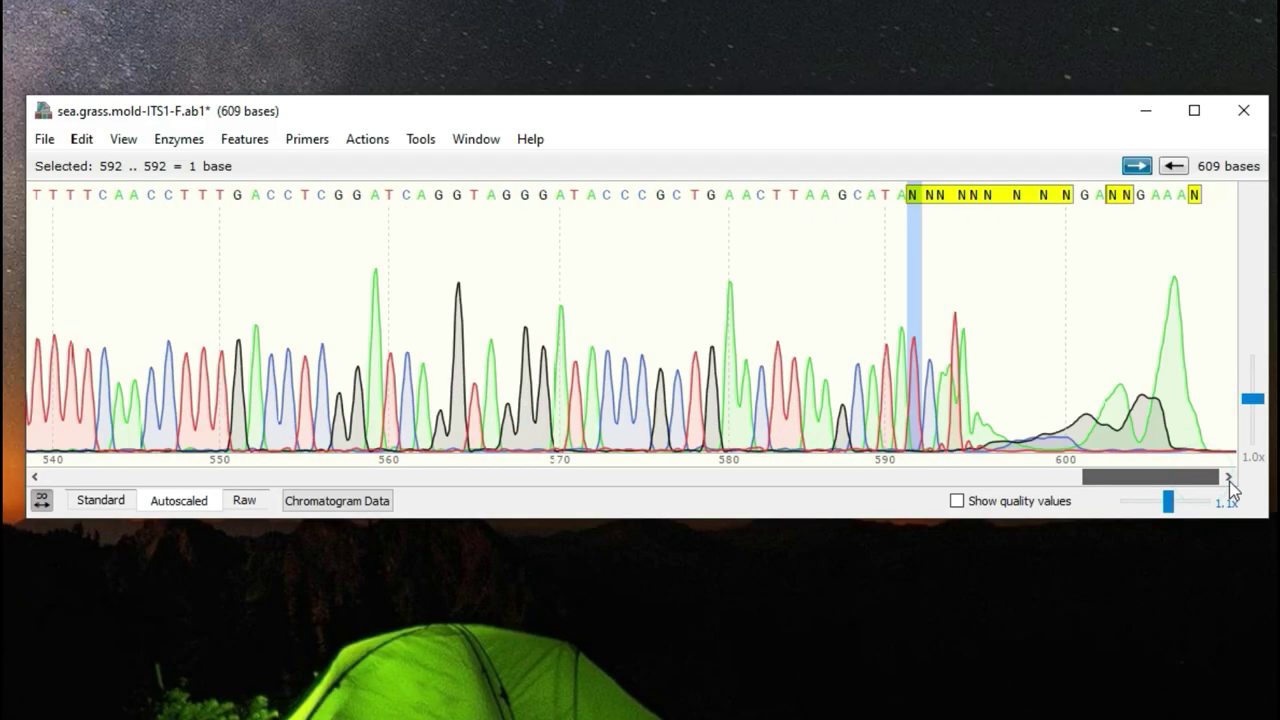
{"action": "left_click_drag", "start_coordinate": [910, 196], "coordinate": [1225, 200]}
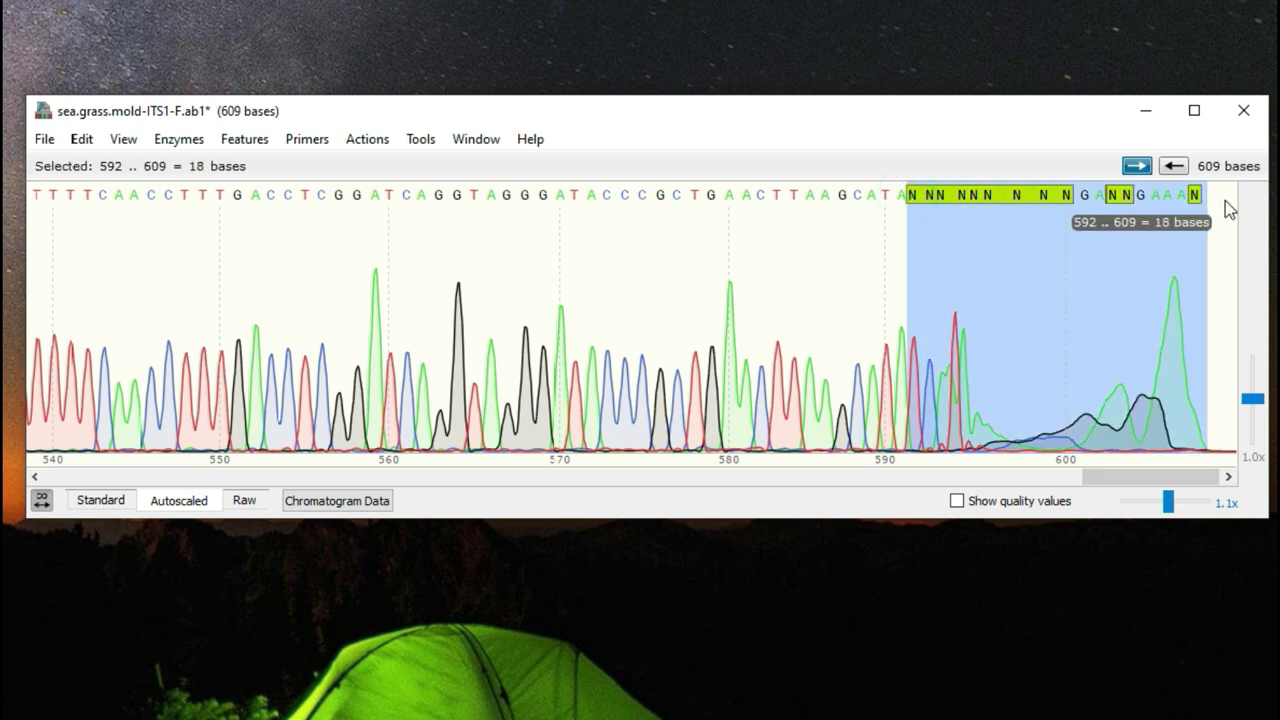
{"action": "key", "text": "Delete"}
{"action": "key", "text": "Return"}
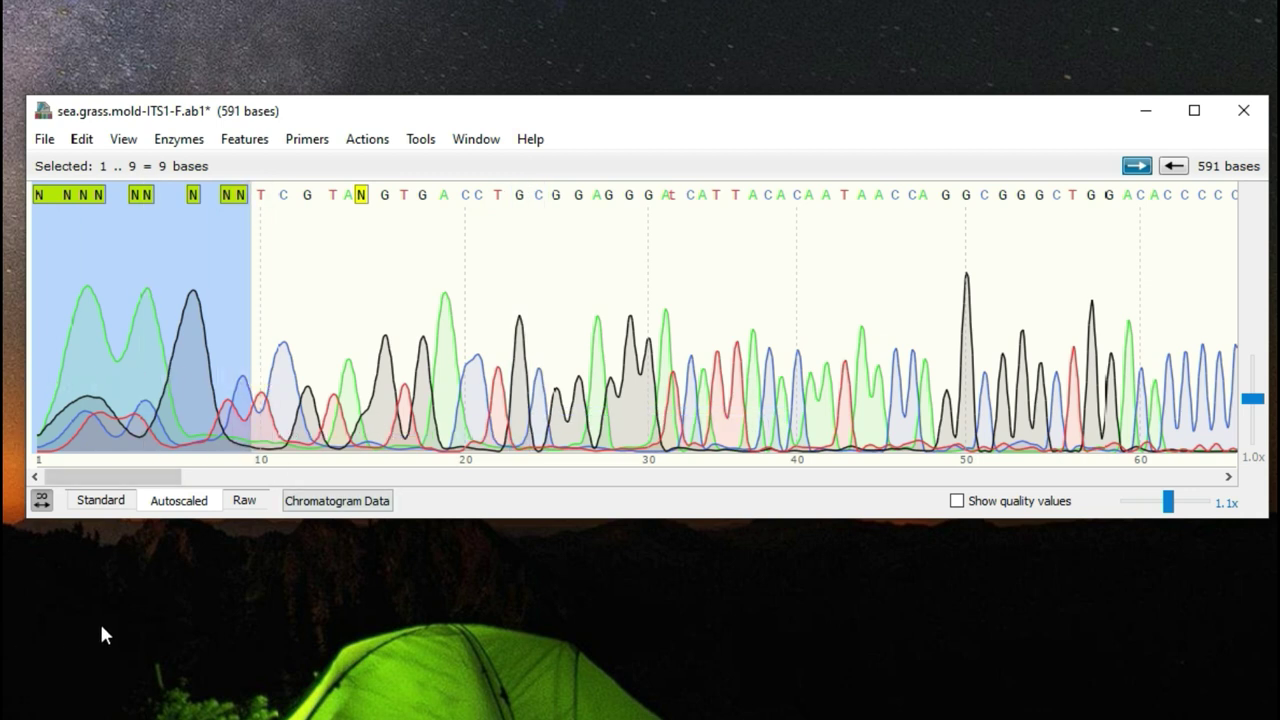
{"action": "key", "text": "Delete"}
{"action": "key", "text": "Return"}
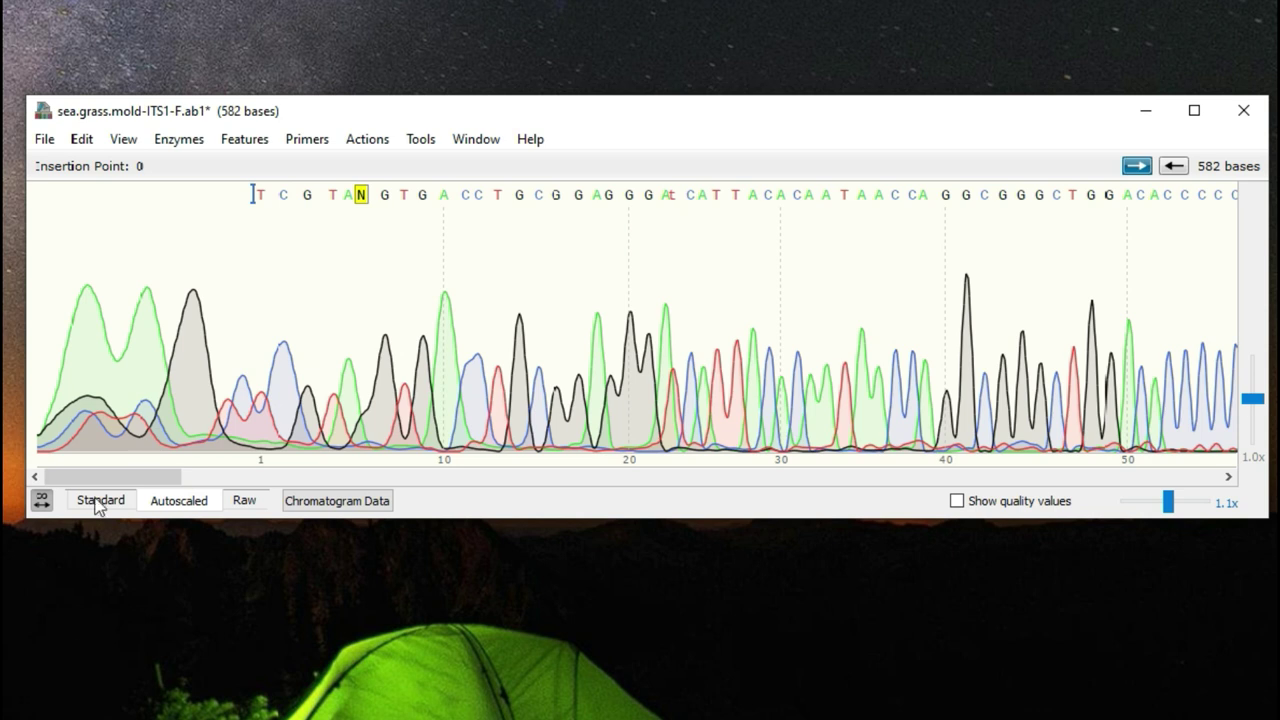
{"action": "left_click", "coordinate": [340, 503]}
Send the whole trimmed sequence to NCBI BLAST's nucleotide search form
{"action": "key", "text": "ctrl+a"}
{"action": "left_click", "coordinate": [418, 140]}
{"action": "mouse_move", "coordinate": [518, 165]}
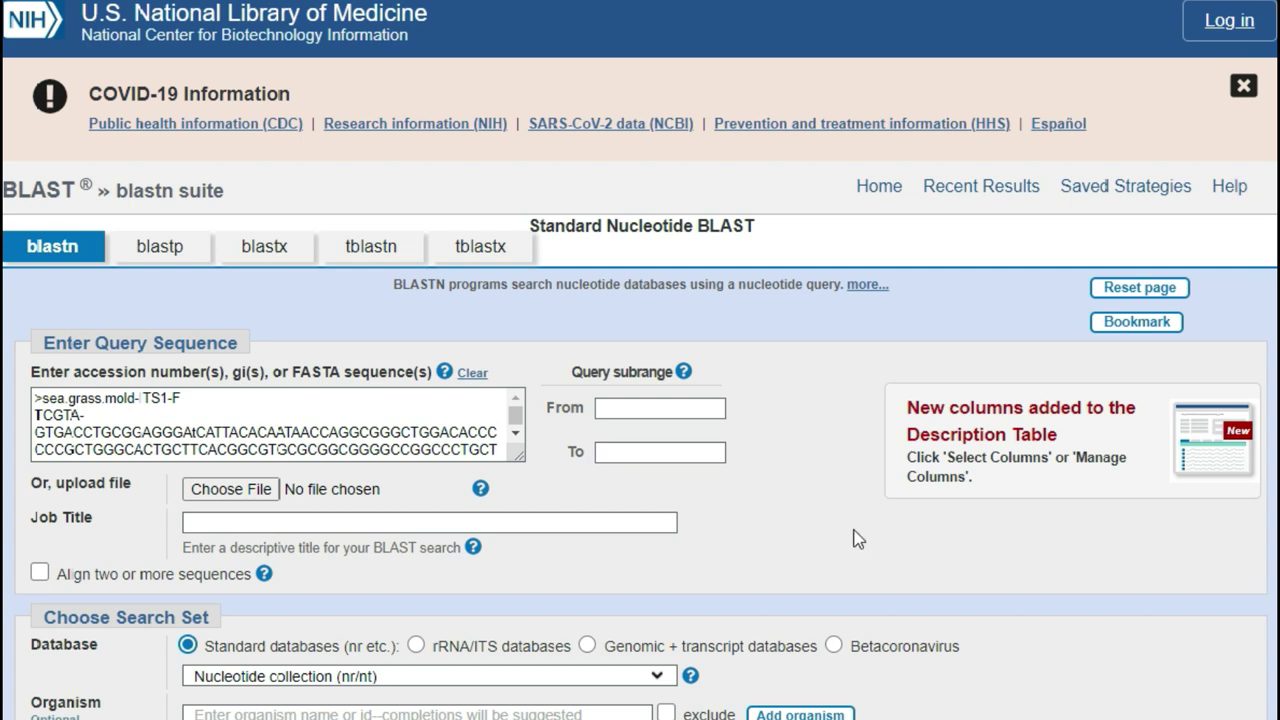
{"action": "left_click_drag", "start_coordinate": [521, 453], "coordinate": [703, 548]}
{"action": "left_click_drag", "start_coordinate": [520, 437], "coordinate": [525, 497]}
{"action": "scroll", "coordinate": [560, 400], "scroll_direction": "down", "scroll_amount": 5}
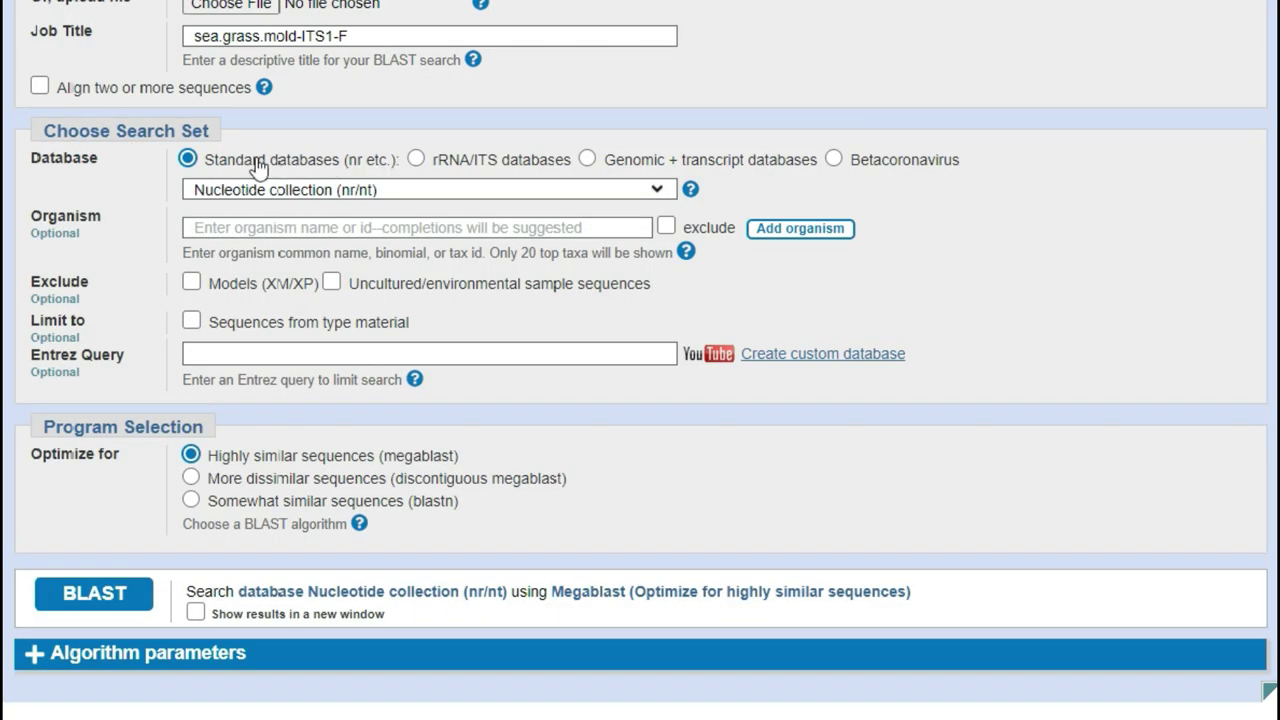
Keep the standard nr/nt databases, limit to sequences from type material, and run BLAST
{"action": "left_click", "coordinate": [492, 166]}
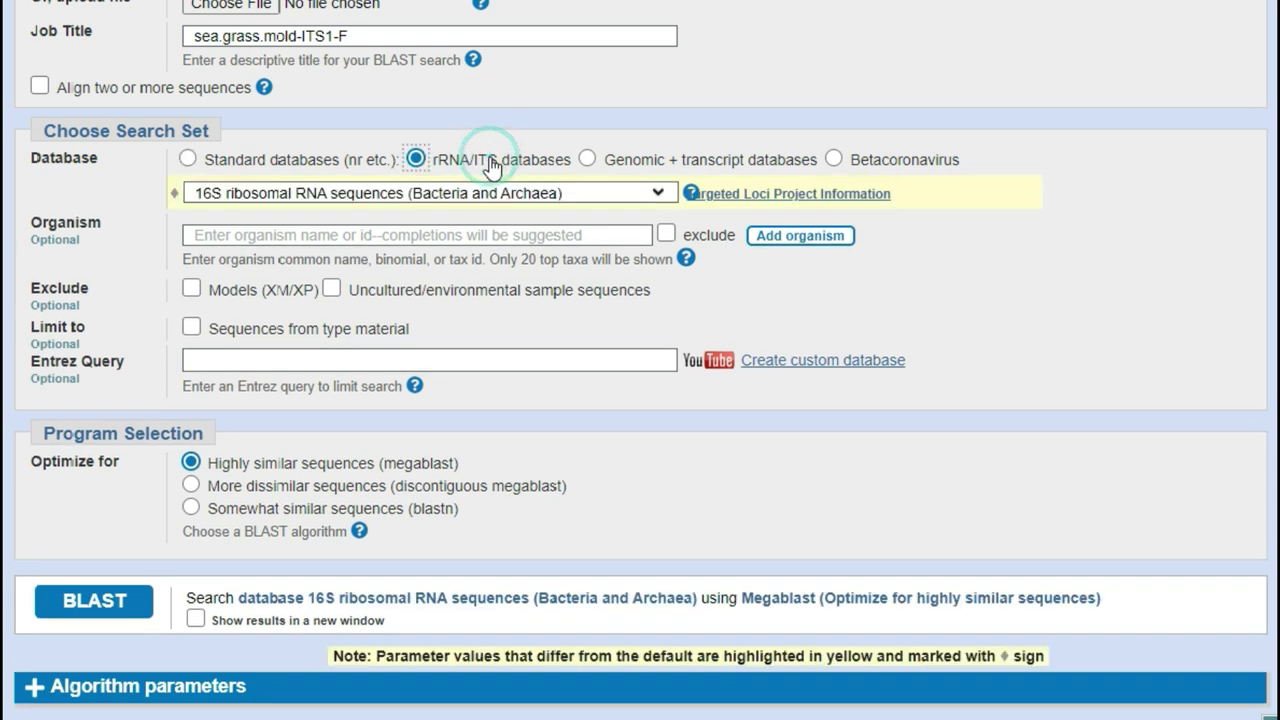
{"action": "left_click", "coordinate": [336, 162]}
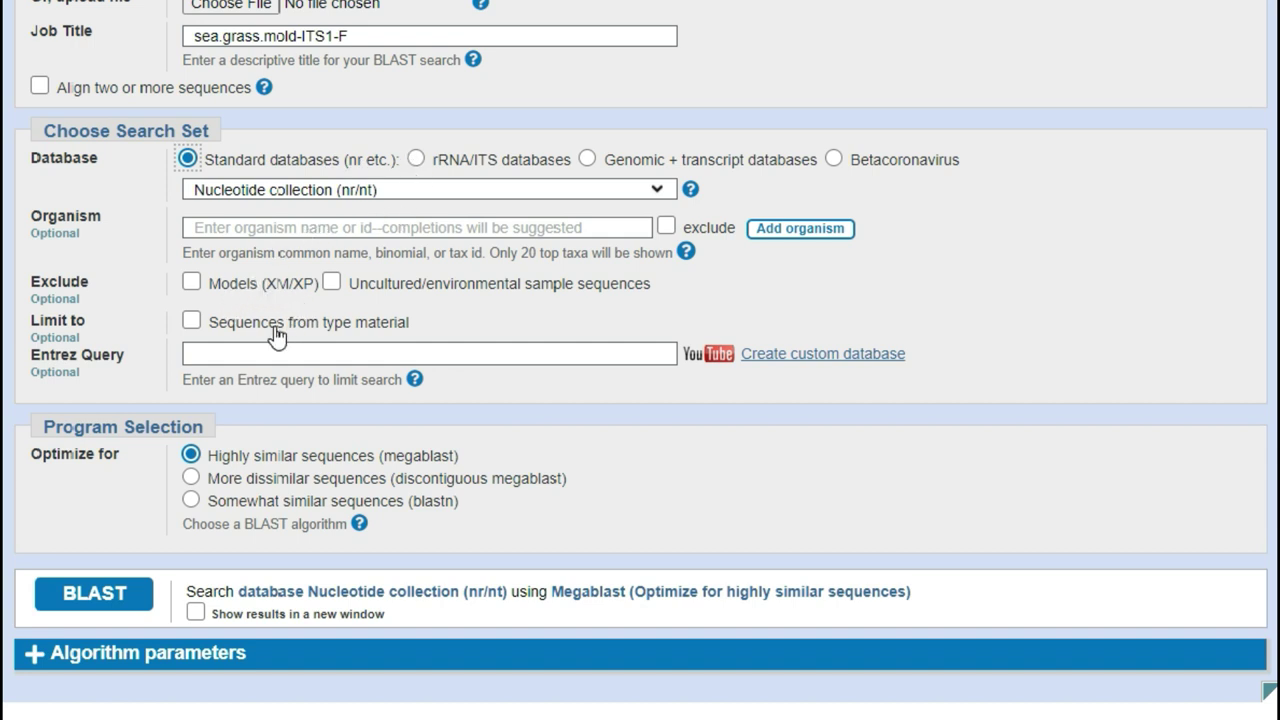
{"action": "left_click", "coordinate": [192, 320]}
{"action": "left_click", "coordinate": [108, 610]}
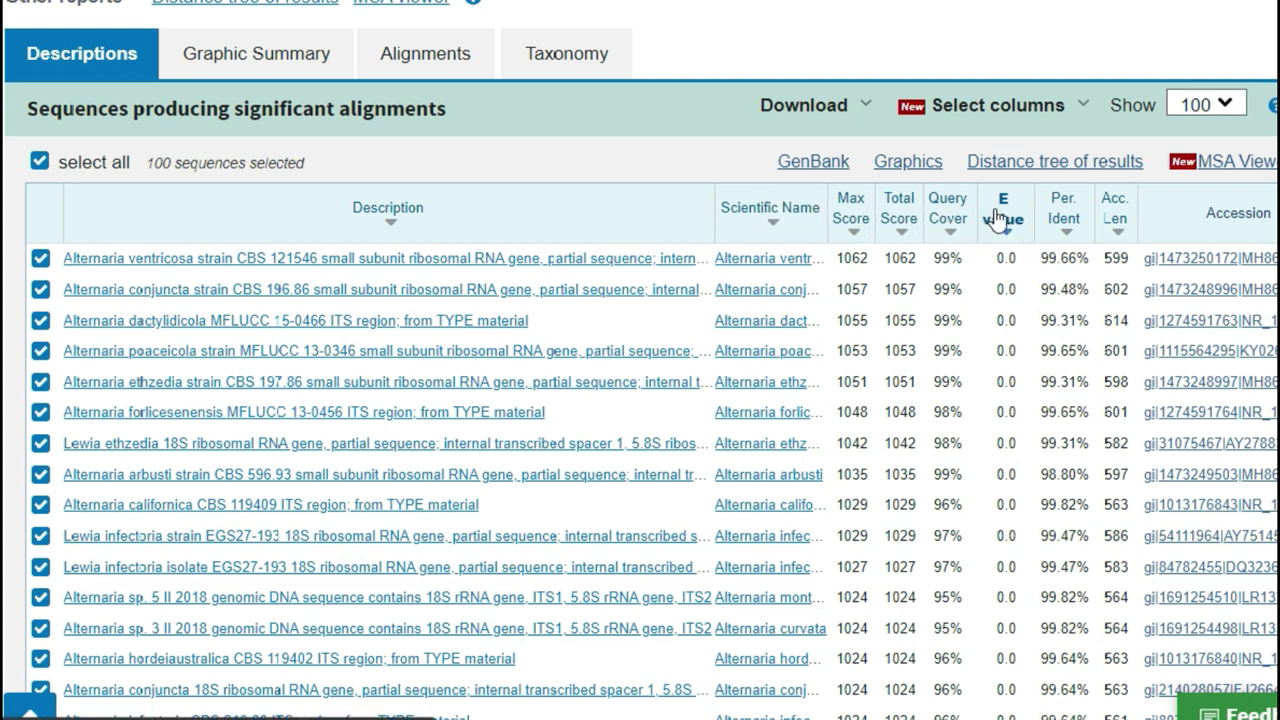
Sort hits by Per. Ident so Alternaria californica CBS 119409 (99.82%) leads the list
{"action": "left_click", "coordinate": [1064, 208]}
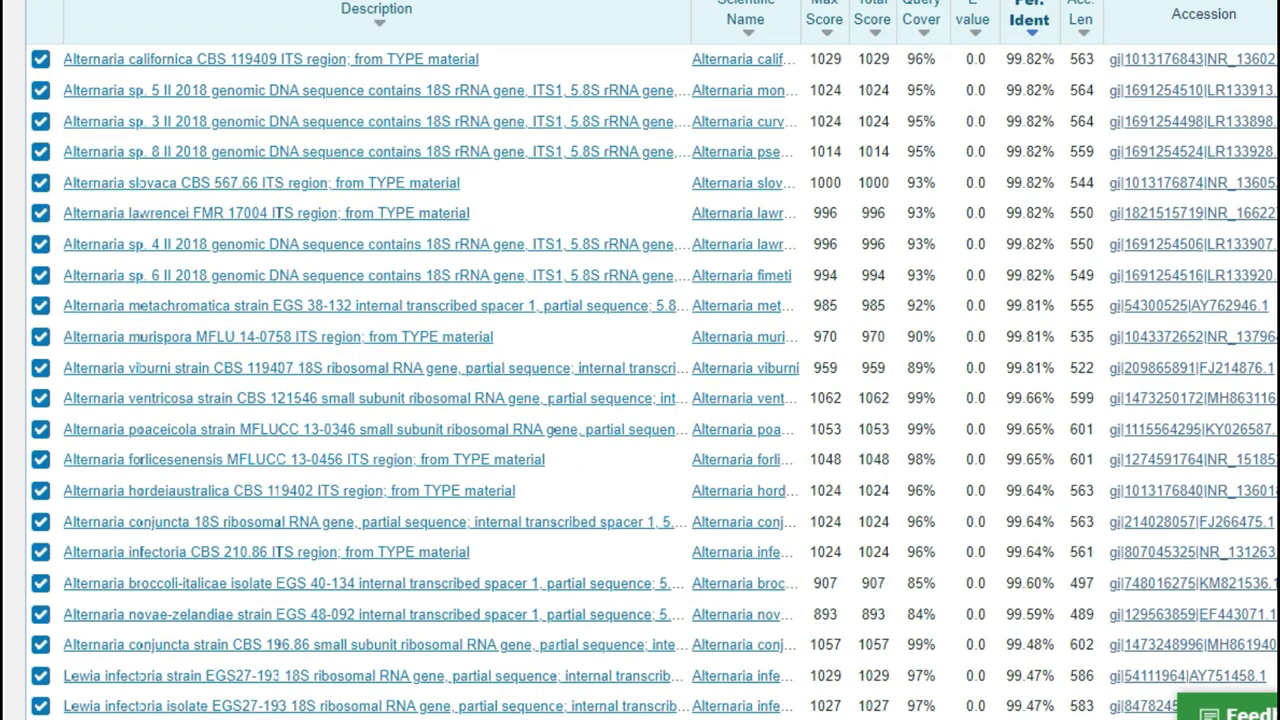
{"action": "scroll", "coordinate": [640, 360], "scroll_direction": "up", "scroll_amount": 3}
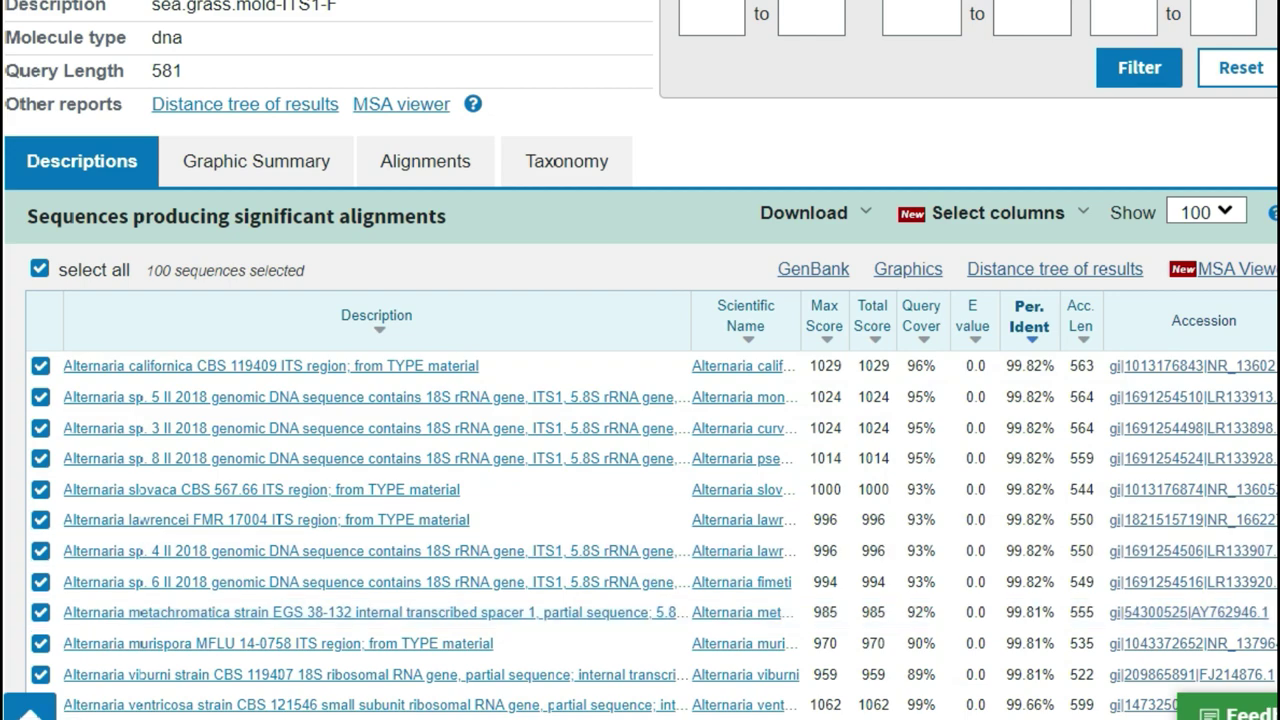
{"action": "scroll", "coordinate": [640, 400], "scroll_direction": "down", "scroll_amount": 2}
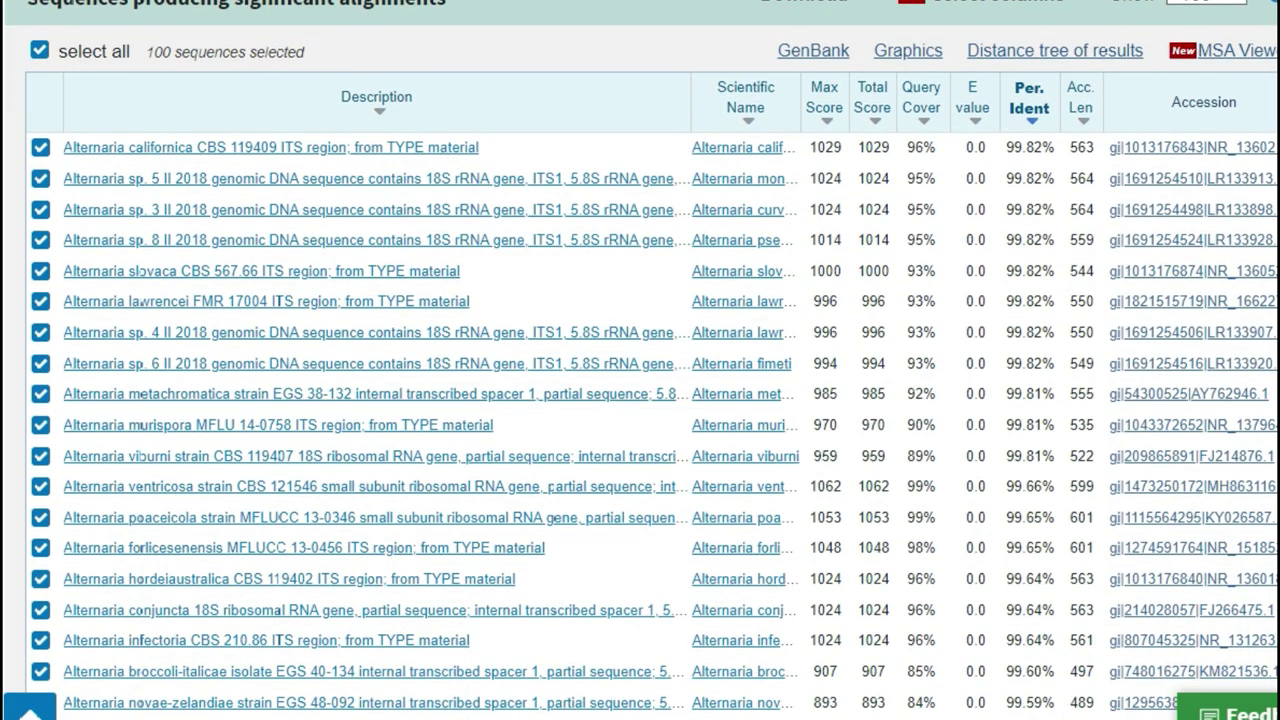
{"action": "scroll", "coordinate": [640, 360], "scroll_direction": "up", "scroll_amount": 3}
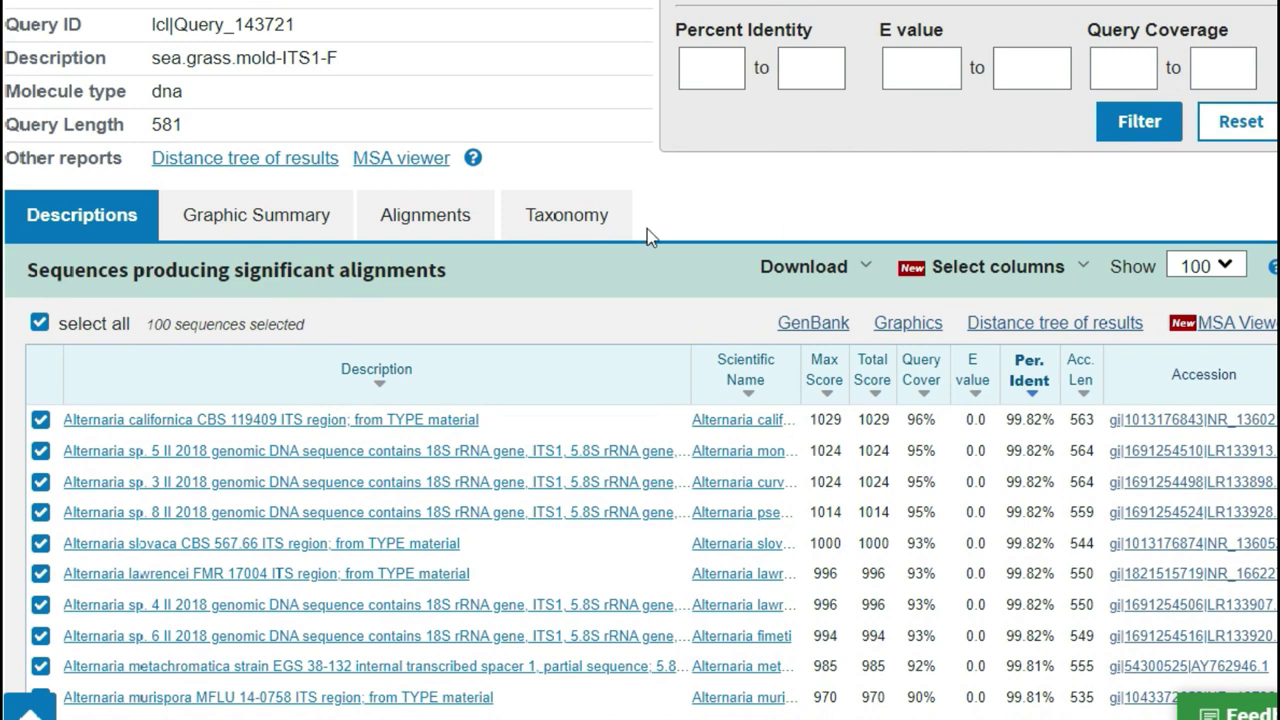
Show the pairwise alignments and check the top hit's 560/561 (99%) identities
{"action": "left_click", "coordinate": [418, 222]}
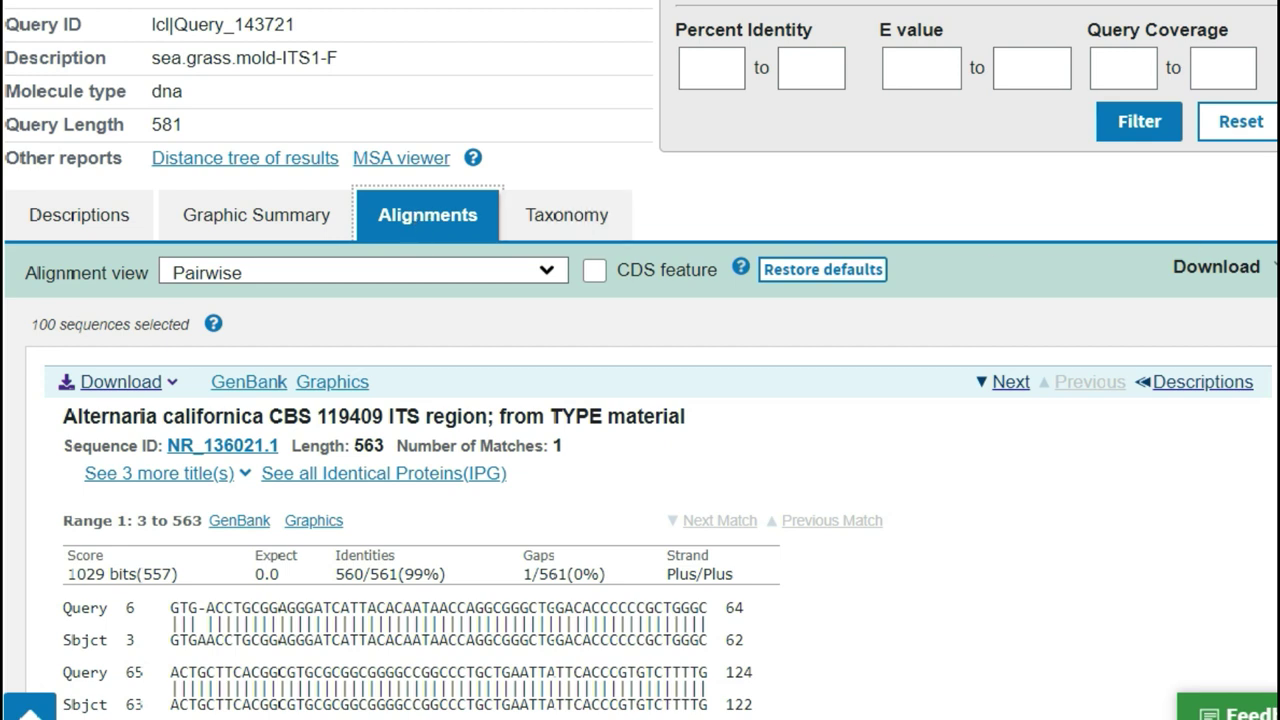
{"action": "scroll", "coordinate": [640, 400], "scroll_direction": "down", "scroll_amount": 4}
{"action": "scroll", "coordinate": [640, 400], "scroll_direction": "down", "scroll_amount": 1}
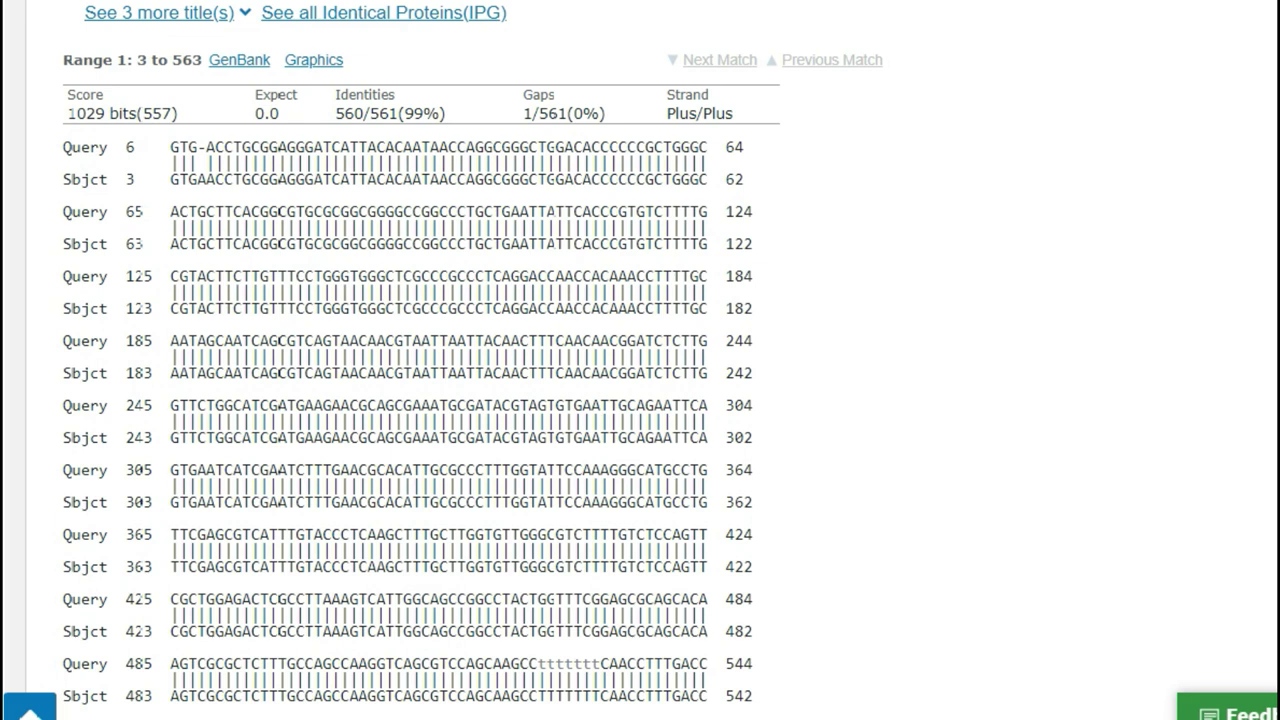
{"action": "scroll", "coordinate": [640, 400], "scroll_direction": "up", "scroll_amount": 1}
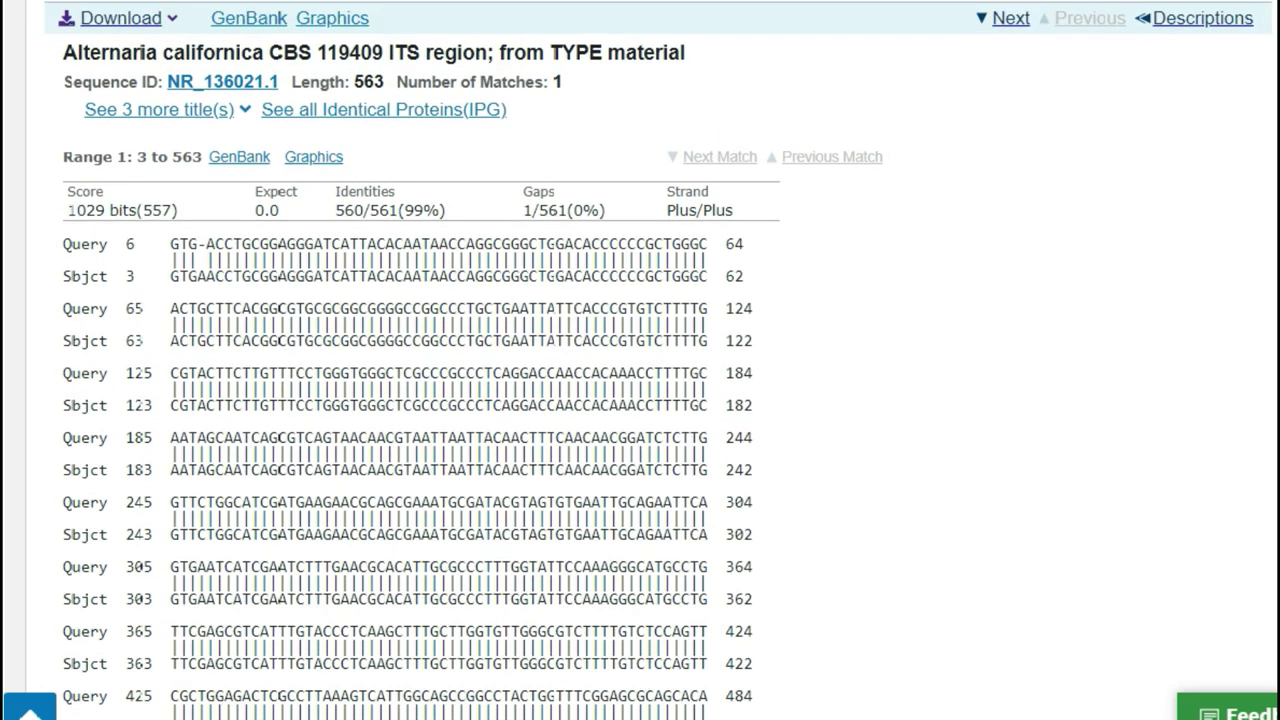
{"action": "scroll", "coordinate": [640, 400], "scroll_direction": "up", "scroll_amount": 1}
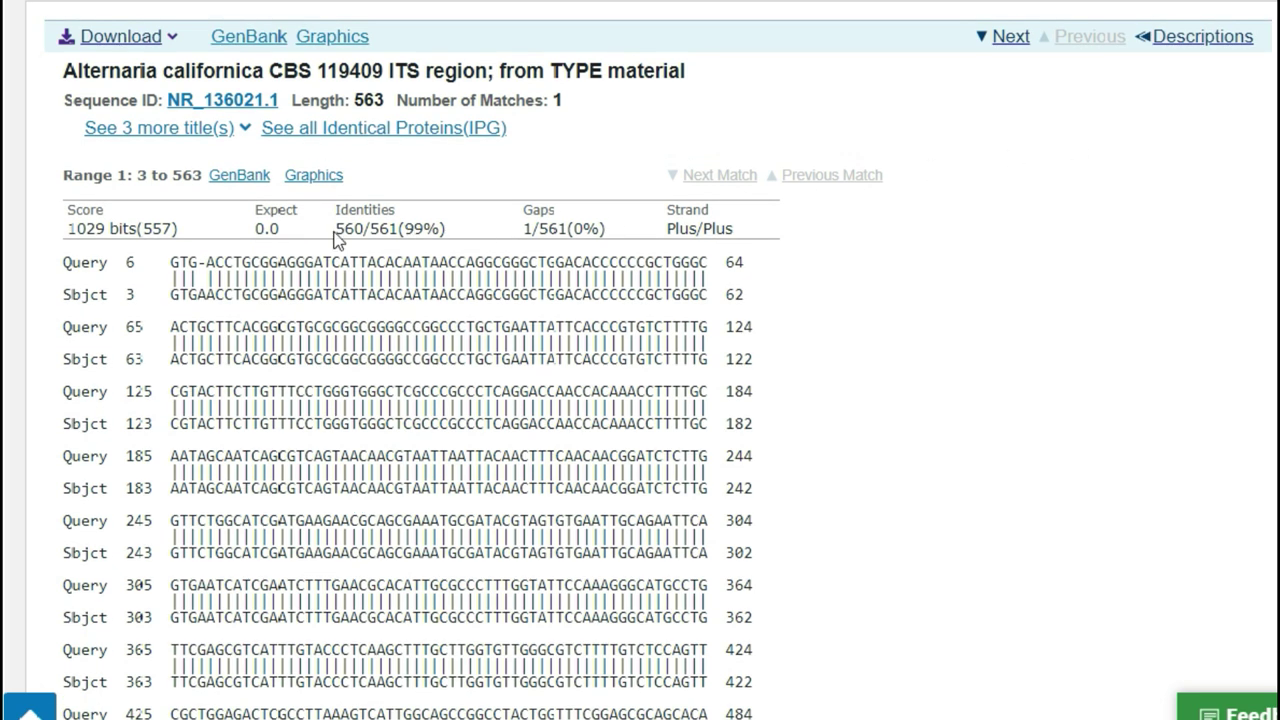
{"action": "left_click_drag", "start_coordinate": [337, 233], "coordinate": [478, 240]}
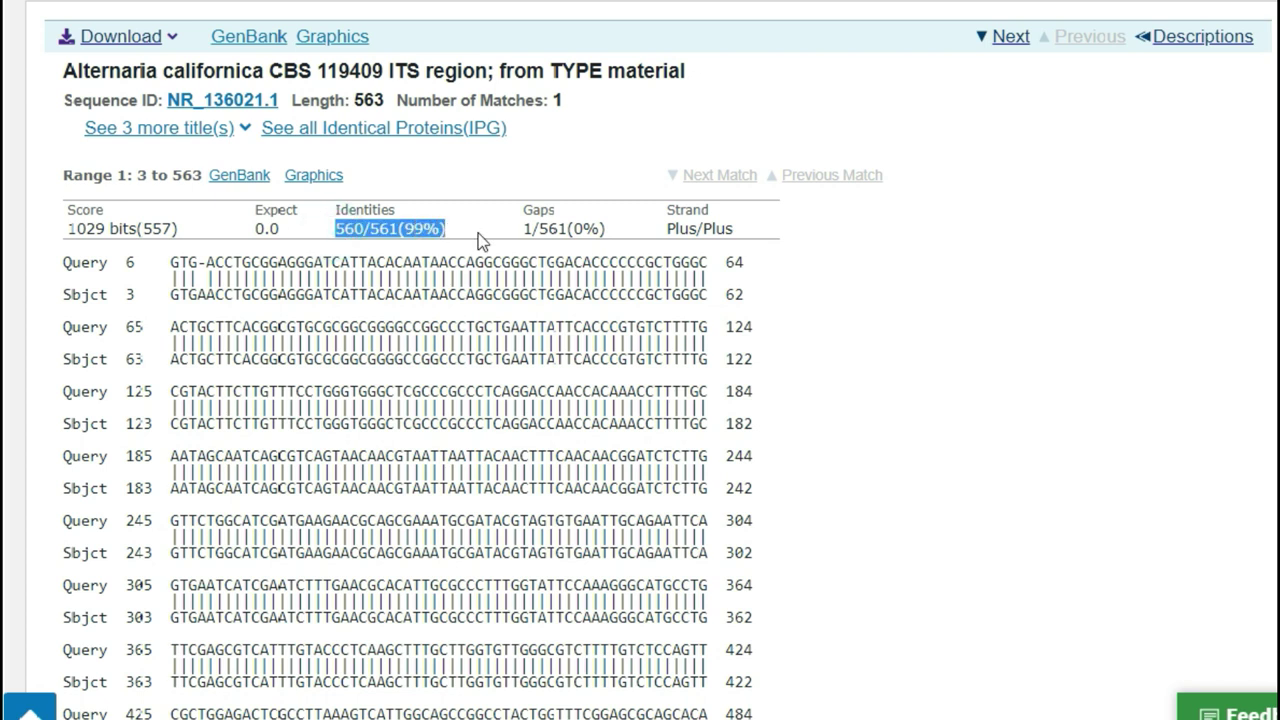
{"action": "left_click", "coordinate": [478, 233]}
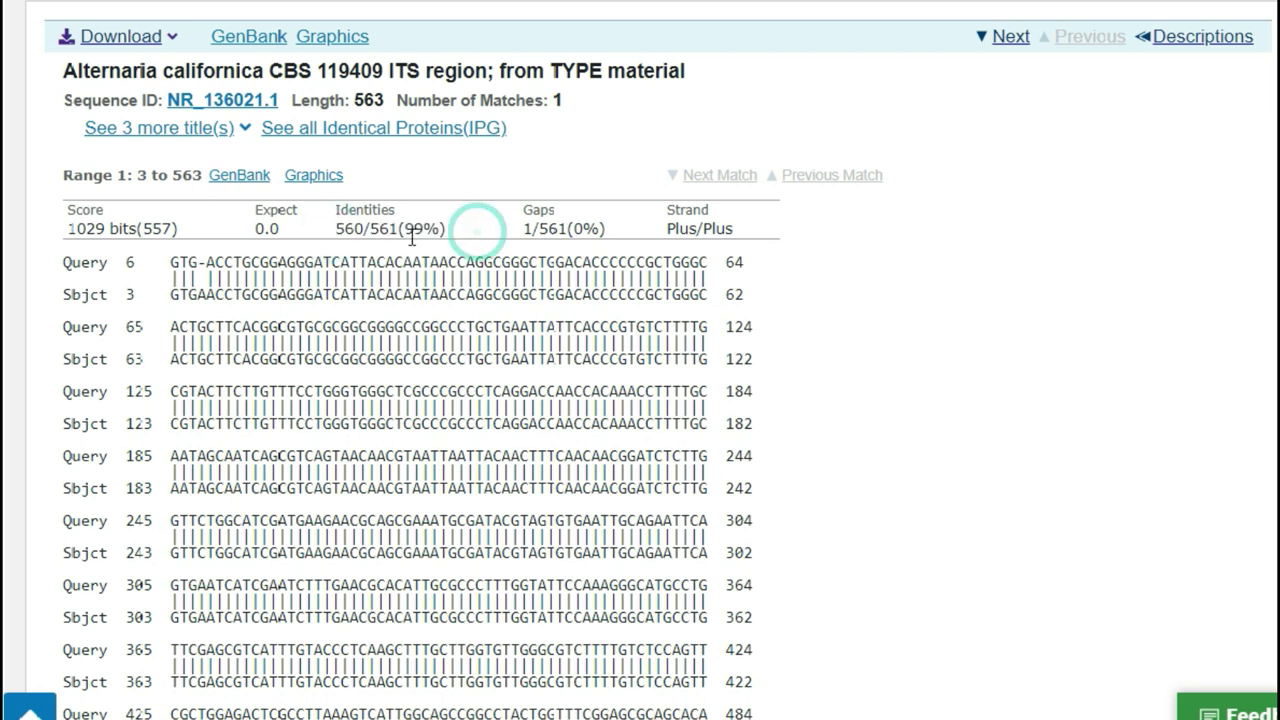
Mark the query bases ACCTGCGGAGGGATC immediately after the single-base gap
{"action": "left_click_drag", "start_coordinate": [175, 262], "coordinate": [280, 262]}
{"action": "left_click", "coordinate": [190, 268]}
{"action": "left_click_drag", "start_coordinate": [197, 265], "coordinate": [215, 294]}
{"action": "left_click", "coordinate": [205, 297]}
{"action": "left_click_drag", "start_coordinate": [209, 262], "coordinate": [343, 262]}
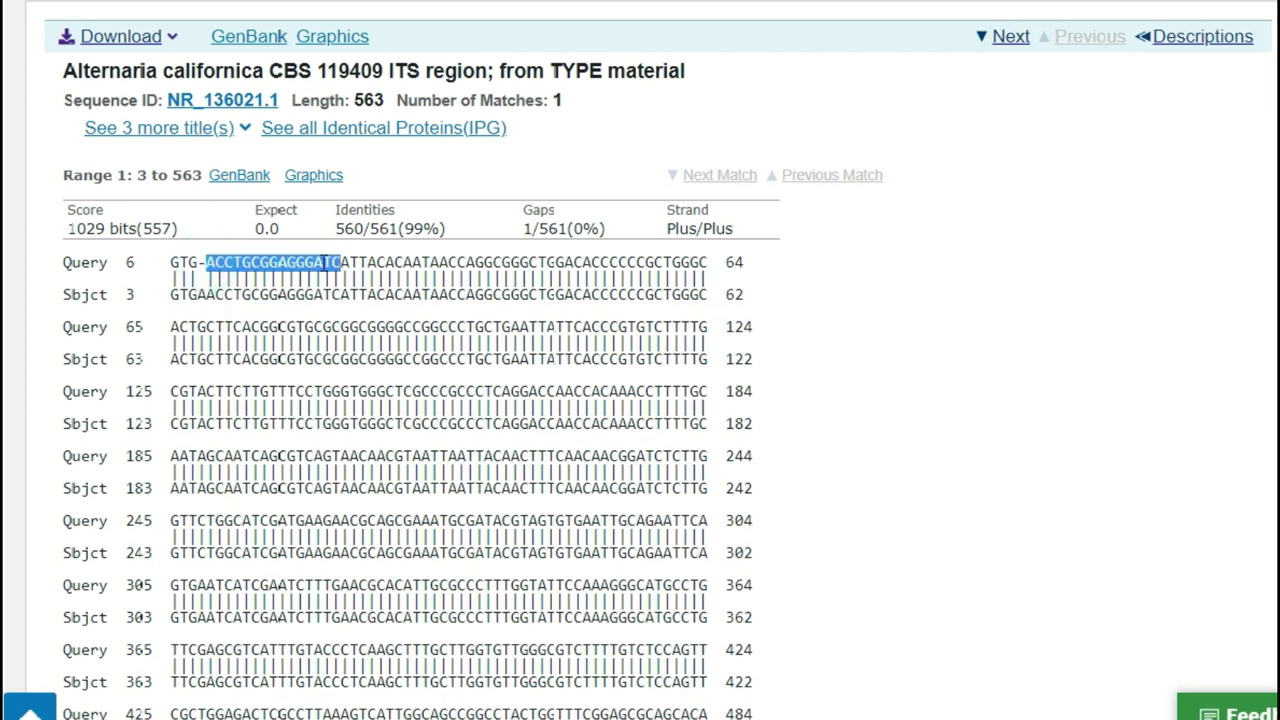
Copy ACCTGCGGAGGGATC and find it in the SnapGene chromatogram
{"action": "right_click", "coordinate": [334, 262]}
{"action": "left_click", "coordinate": [344, 273]}
{"action": "key", "text": "alt+Tab"}
{"action": "left_click", "coordinate": [499, 334]}
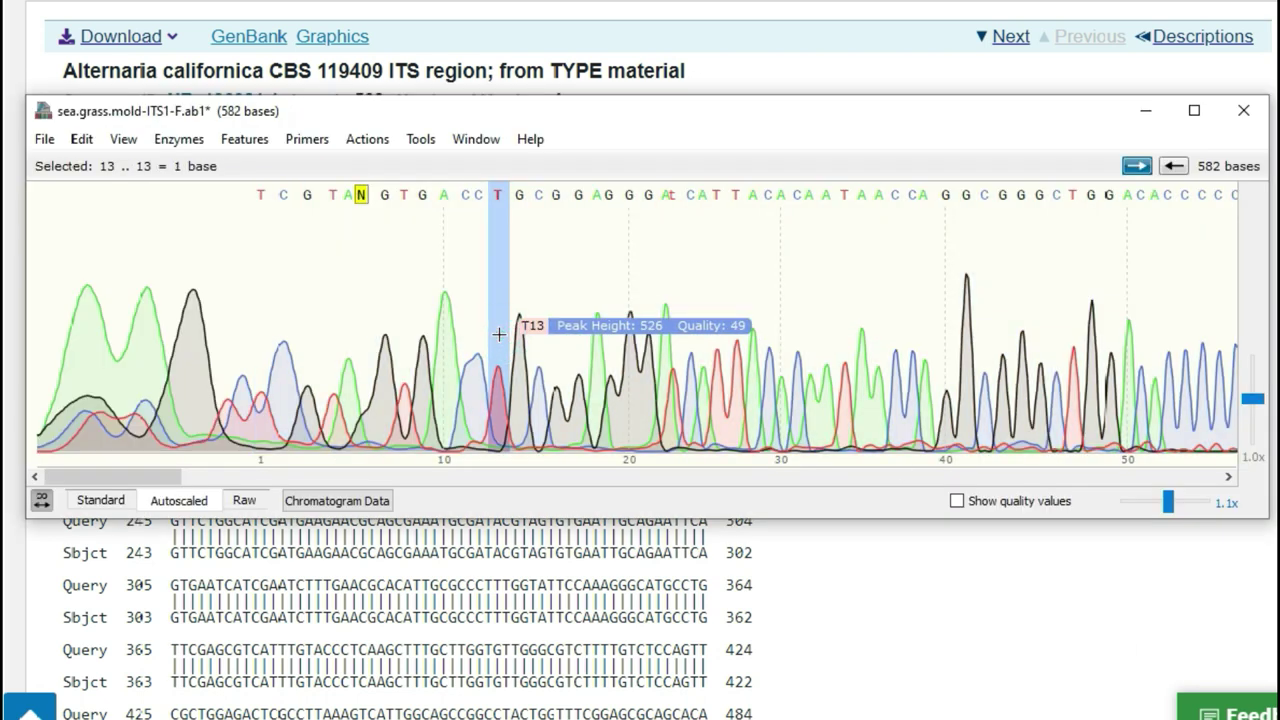
{"action": "key", "text": "ctrl+f"}
{"action": "key", "text": "ctrl+v"}
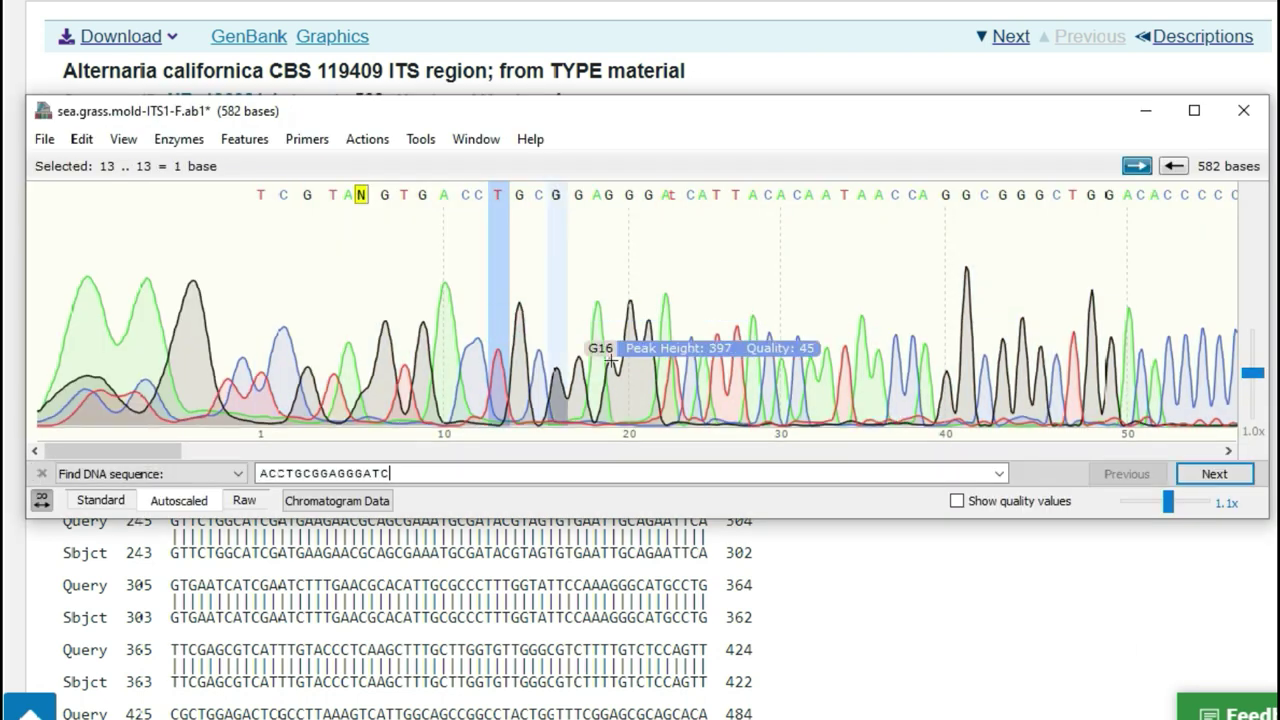
{"action": "left_click", "coordinate": [1213, 474]}
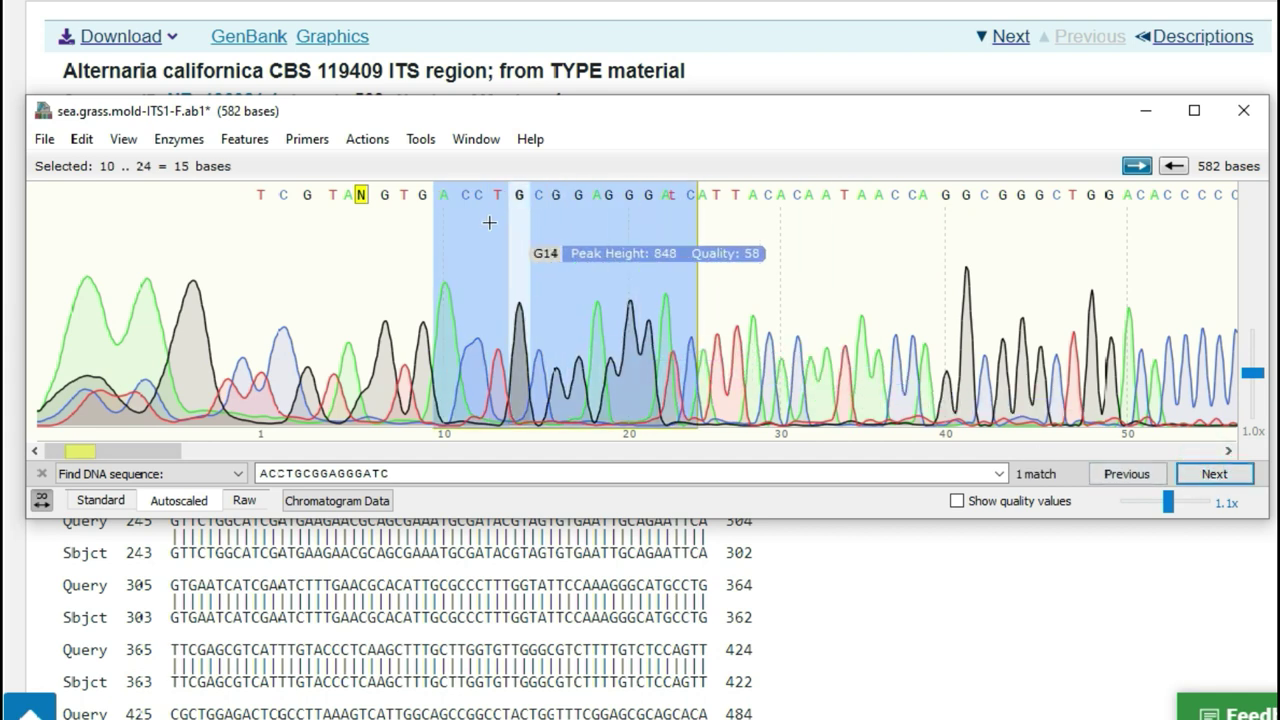
Inspect trace bases 10–15, then close the search and minimize SnapGene
{"action": "left_click_drag", "start_coordinate": [442, 116], "coordinate": [452, 341]}
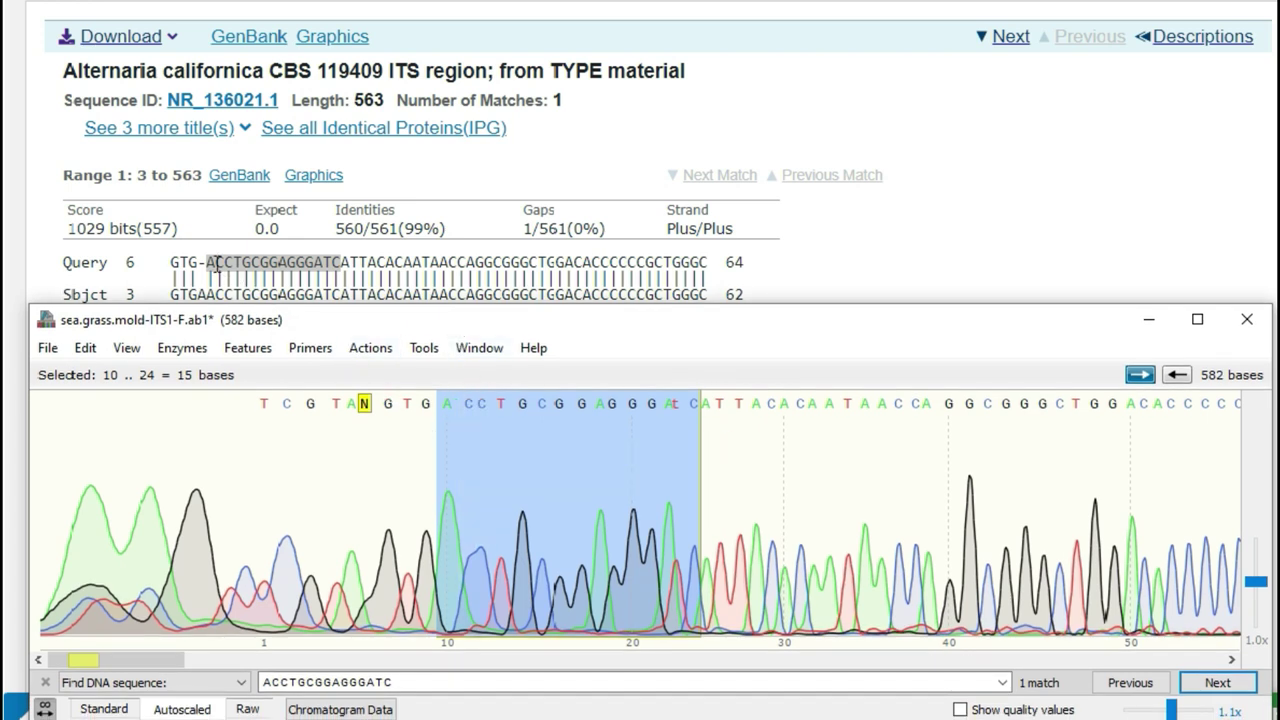
{"action": "left_click", "coordinate": [535, 465]}
{"action": "left_click", "coordinate": [445, 461]}
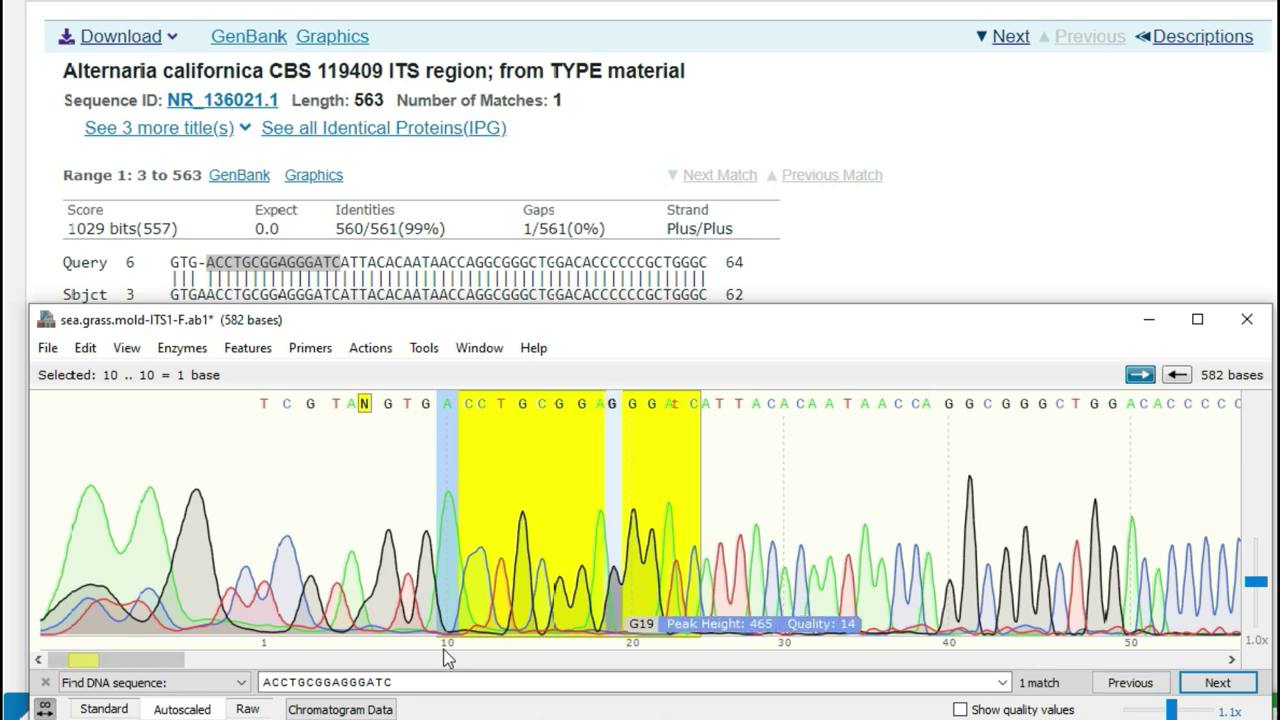
{"action": "left_click", "coordinate": [45, 682]}
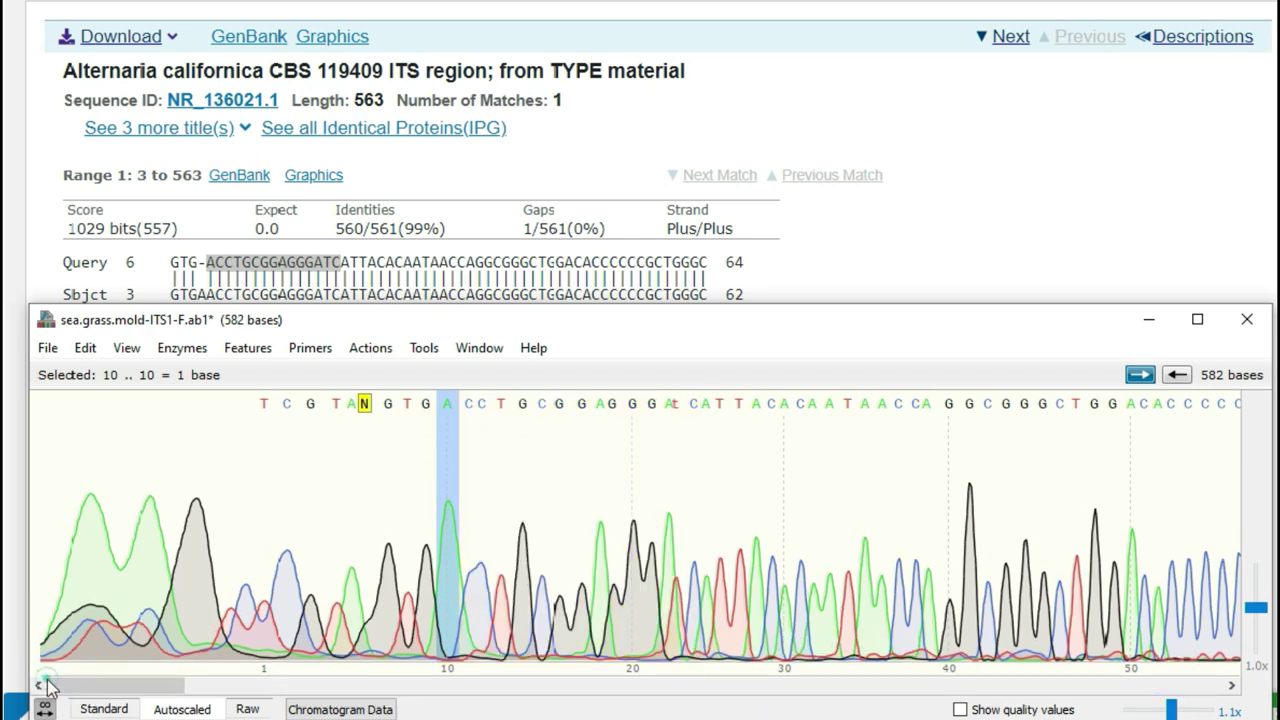
{"action": "left_click", "coordinate": [1148, 321]}
Search the alignment page and mark the query stretch CGCAGCACAAGTCGCGCTCTT before the mismatch
{"action": "scroll", "coordinate": [640, 360], "scroll_direction": "down", "scroll_amount": 7}
{"action": "scroll", "coordinate": [640, 360], "scroll_direction": "down", "scroll_amount": 3}
{"action": "scroll", "coordinate": [640, 360], "scroll_direction": "down", "scroll_amount": 1}
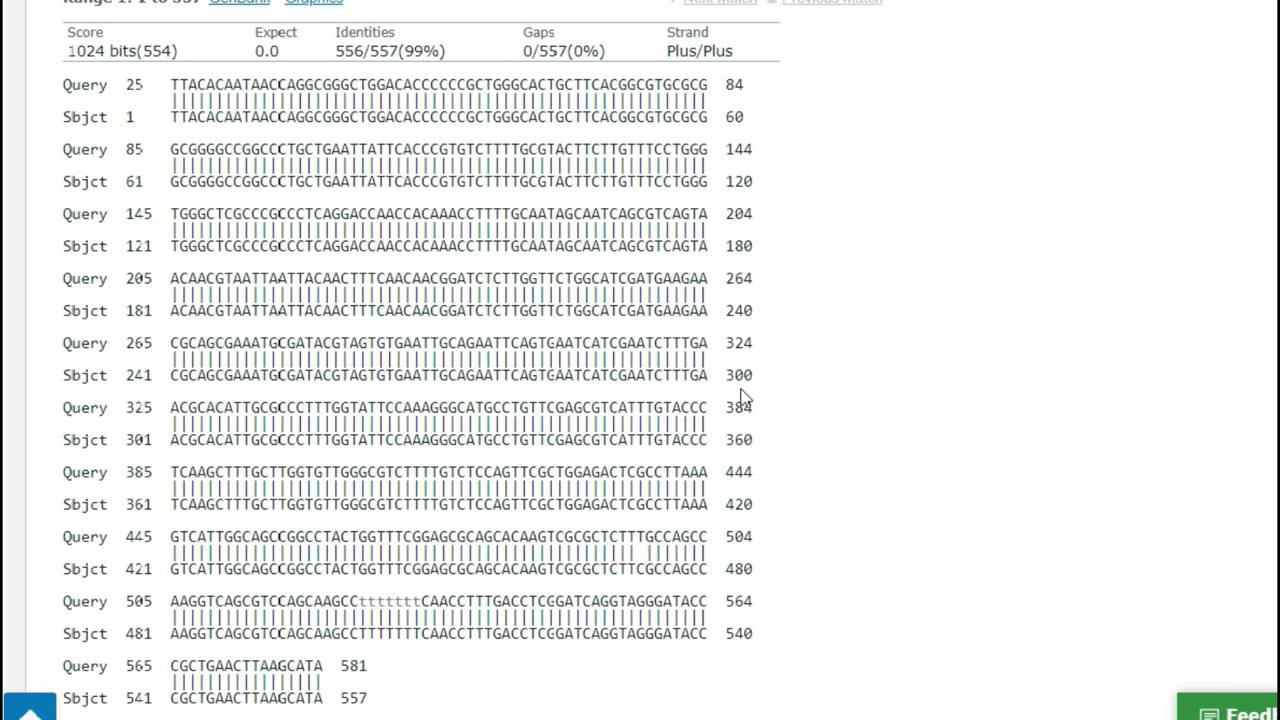
{"action": "key", "text": "ctrl+f"}
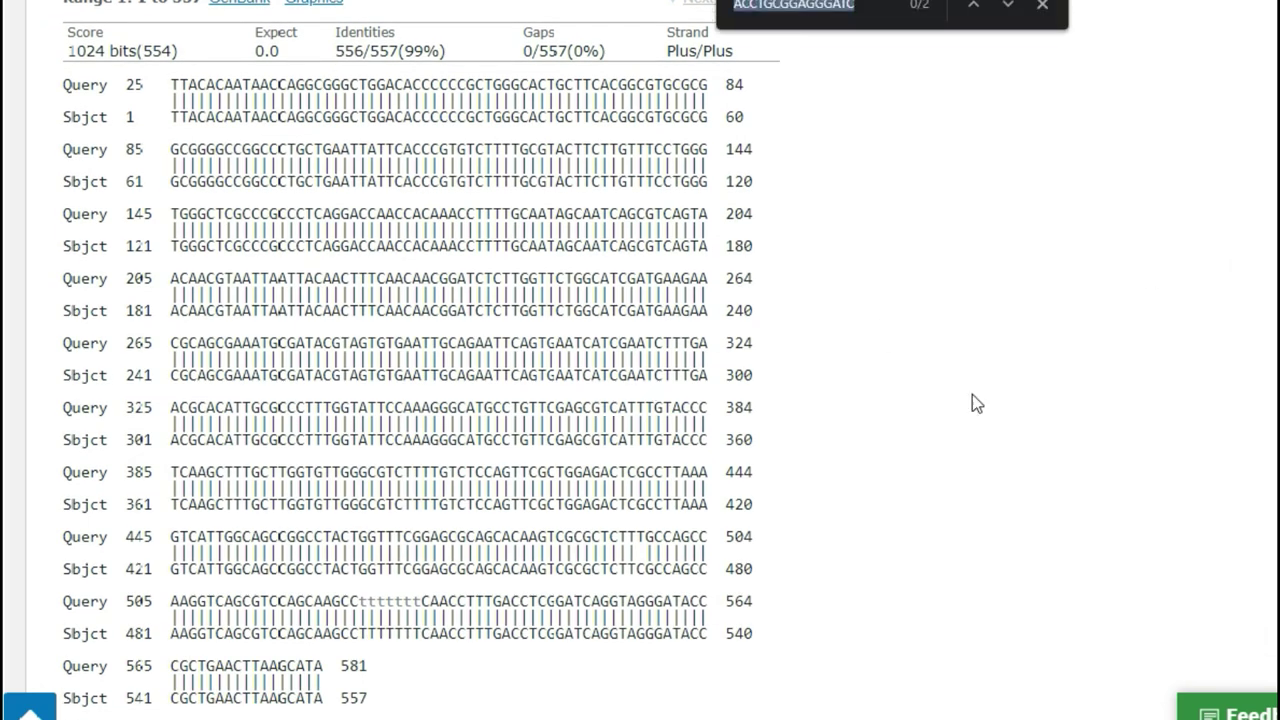
{"action": "type", "text": "| |"}
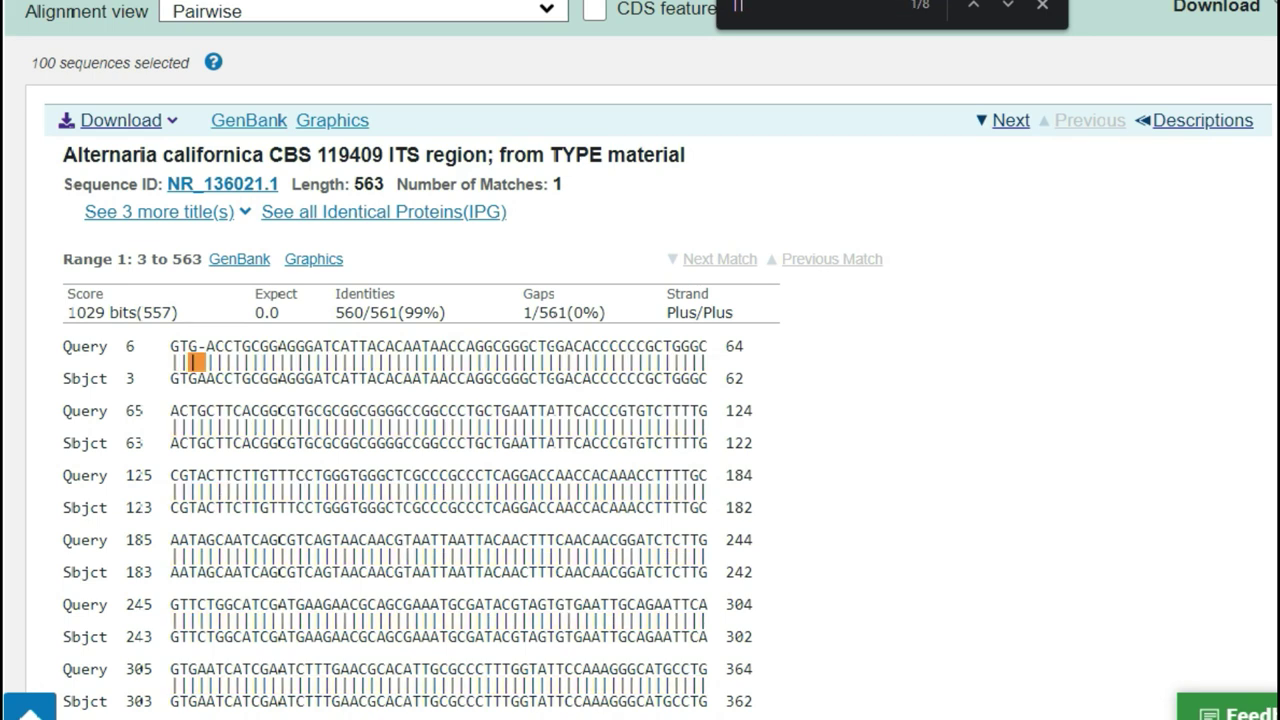
{"action": "scroll", "coordinate": [640, 360], "scroll_direction": "down", "scroll_amount": 10}
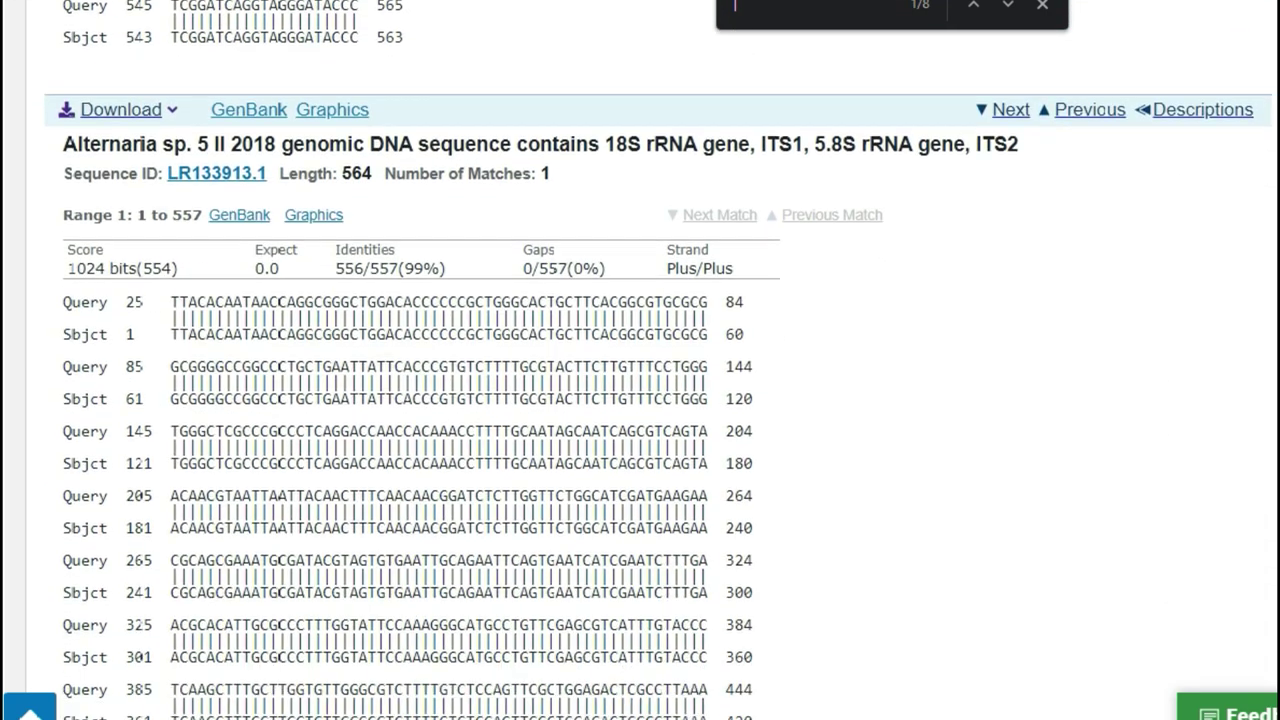
{"action": "scroll", "coordinate": [640, 360], "scroll_direction": "down", "scroll_amount": 1}
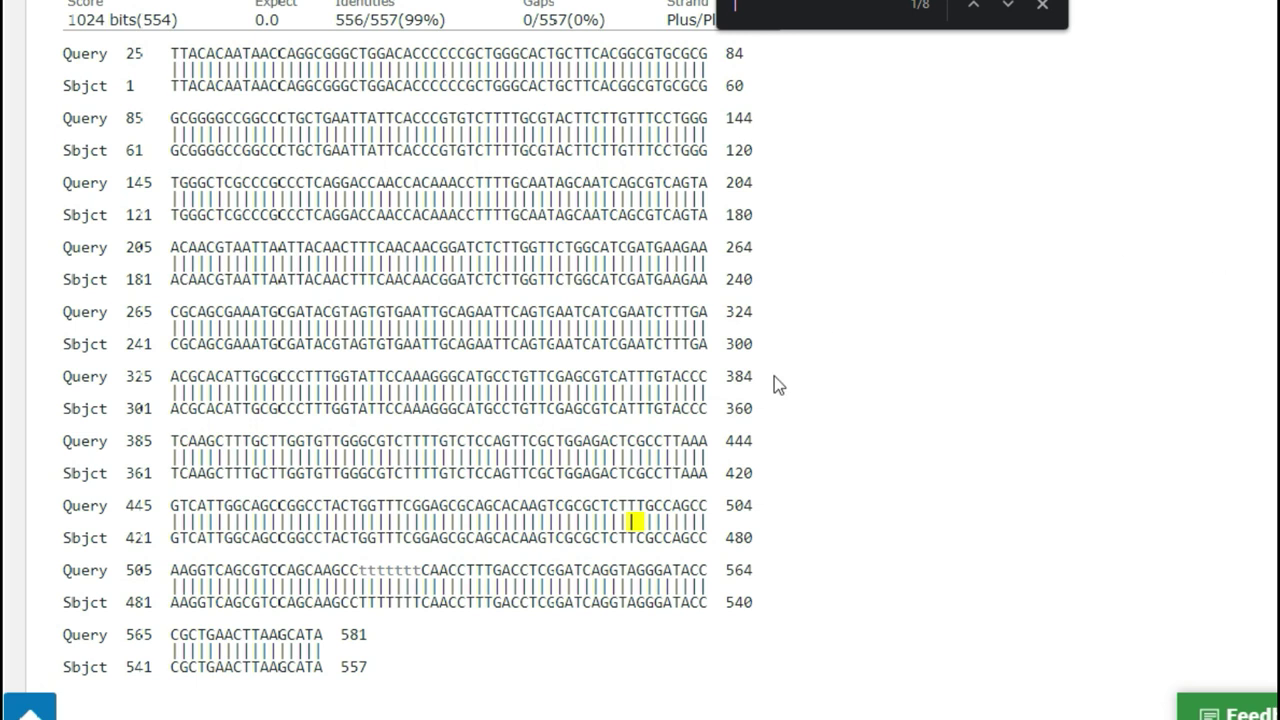
{"action": "left_click_drag", "start_coordinate": [634, 503], "coordinate": [448, 505]}
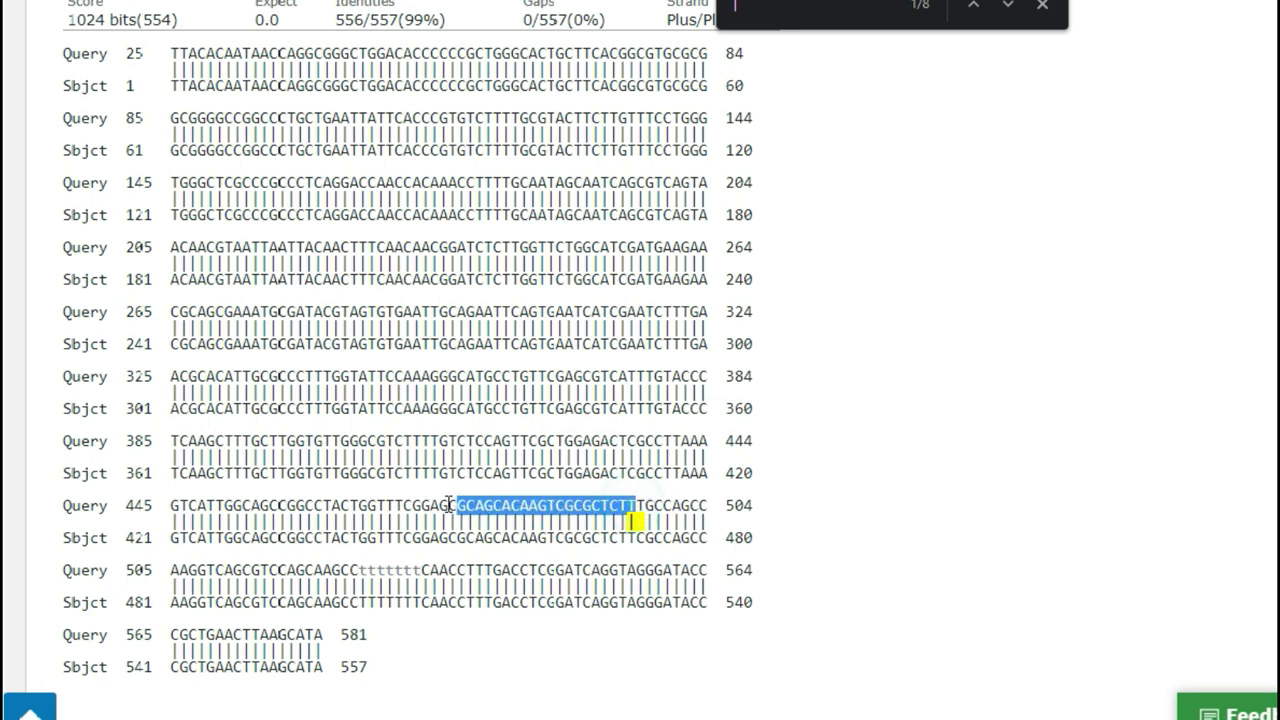
Find CGCAGCACAAGTCGCGCTCTT at chromatogram bases 477–497, then minimize SnapGene
{"action": "key", "text": "alt+Tab"}
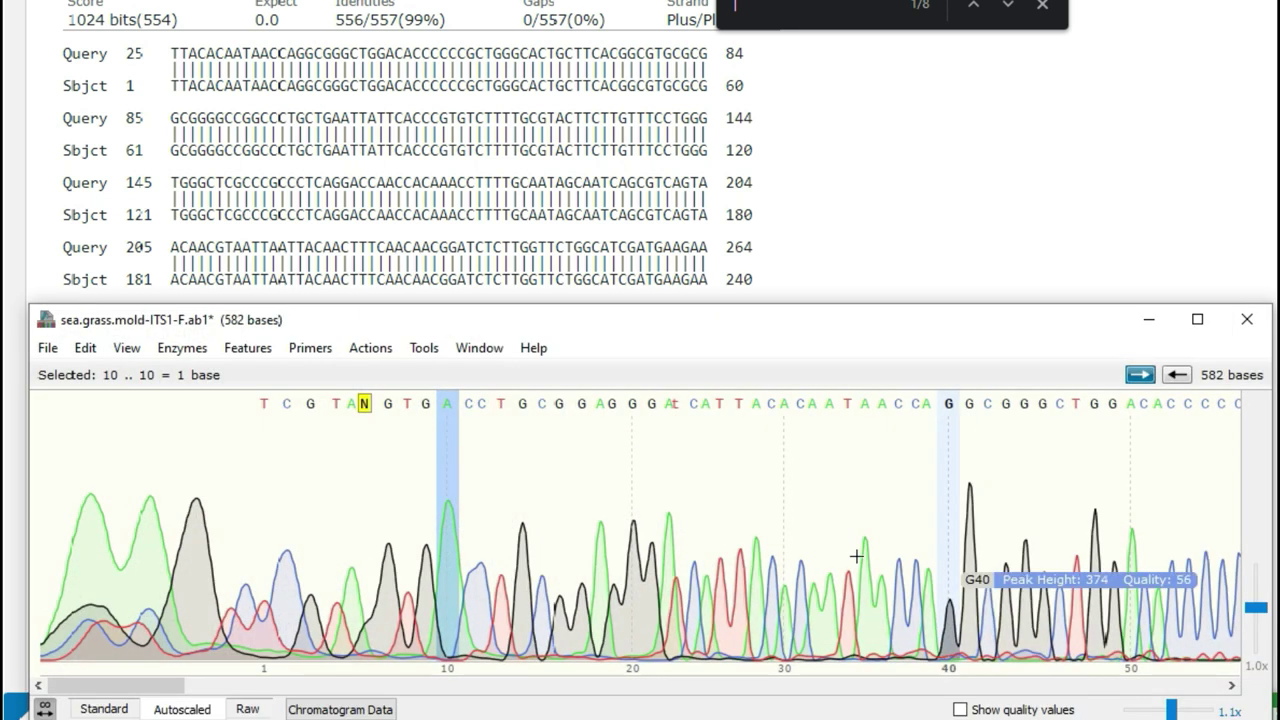
{"action": "left_click", "coordinate": [634, 497]}
{"action": "key", "text": "ctrl+f"}
{"action": "type", "text": "CGCAGCACAAGTCGCGCTCTT"}
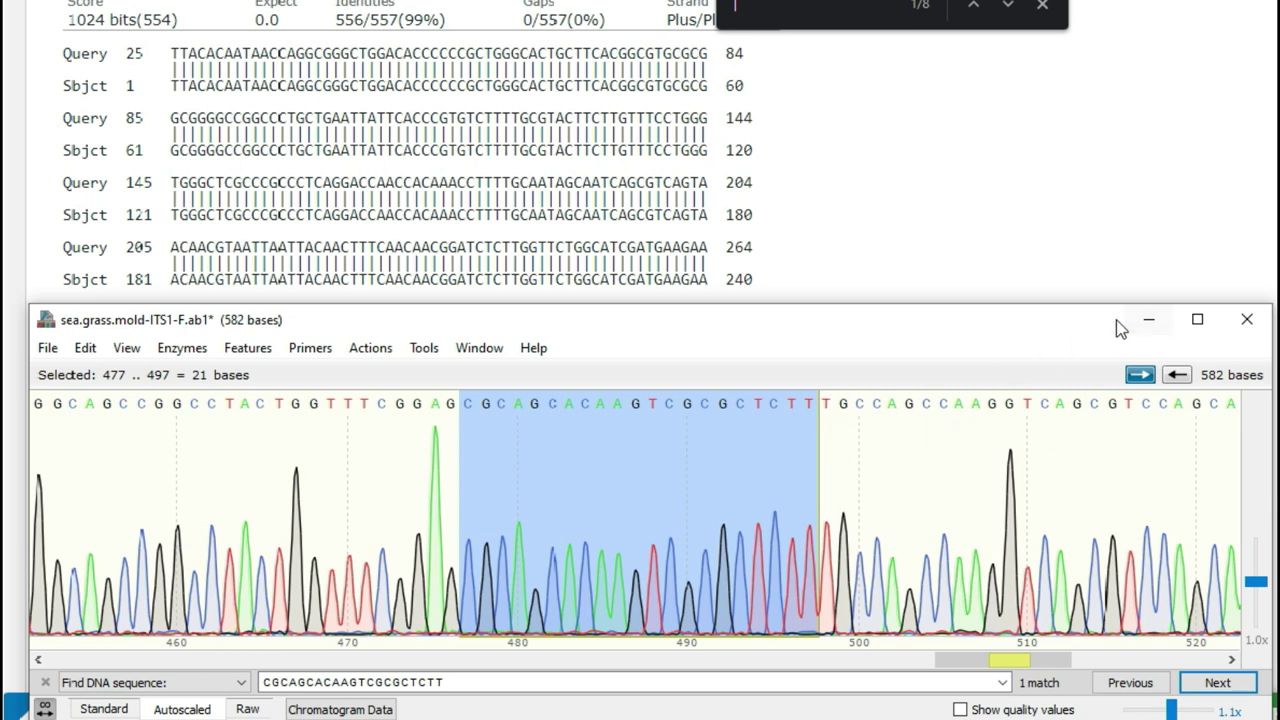
{"action": "left_click_drag", "start_coordinate": [1120, 329], "coordinate": [1130, 610]}
{"action": "left_click", "coordinate": [1158, 598]}
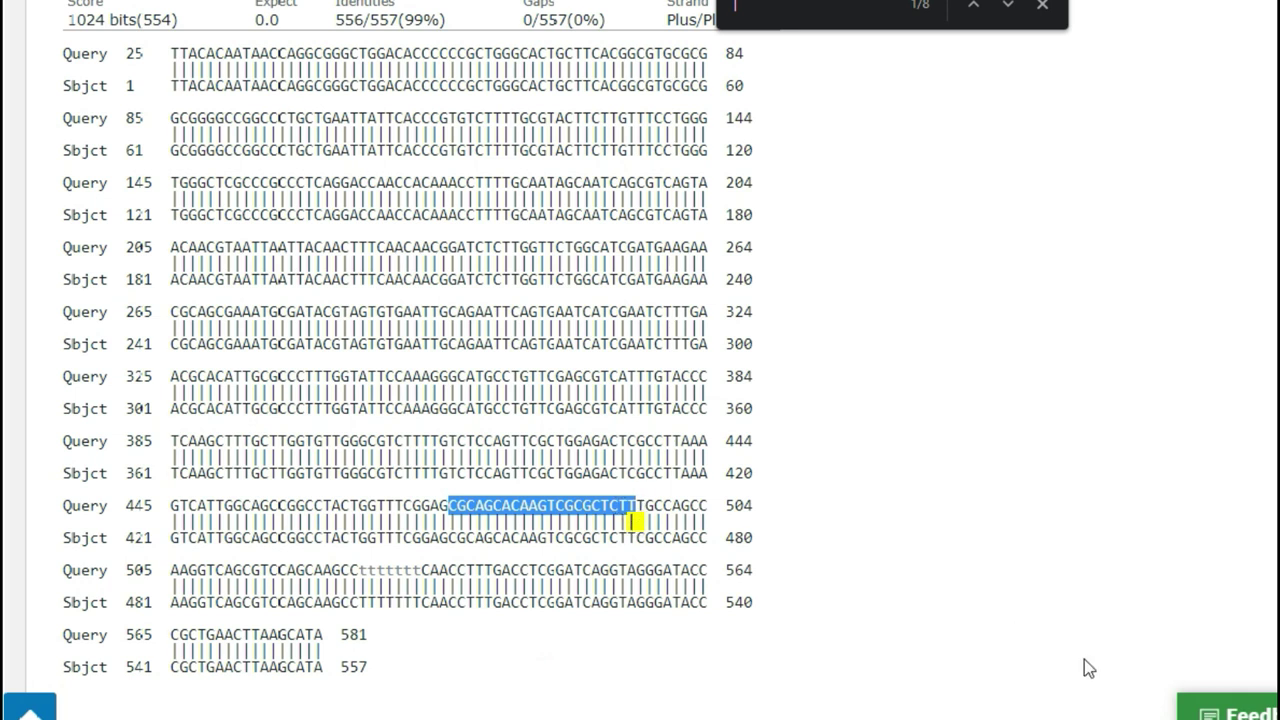
Return to BLAST and jump to the Alternaria sp. 3 II 2018 (LR133898.1) alignment
{"action": "key", "text": "alt+Tab"}
{"action": "left_click_drag", "start_coordinate": [717, 597], "coordinate": [727, 63]}
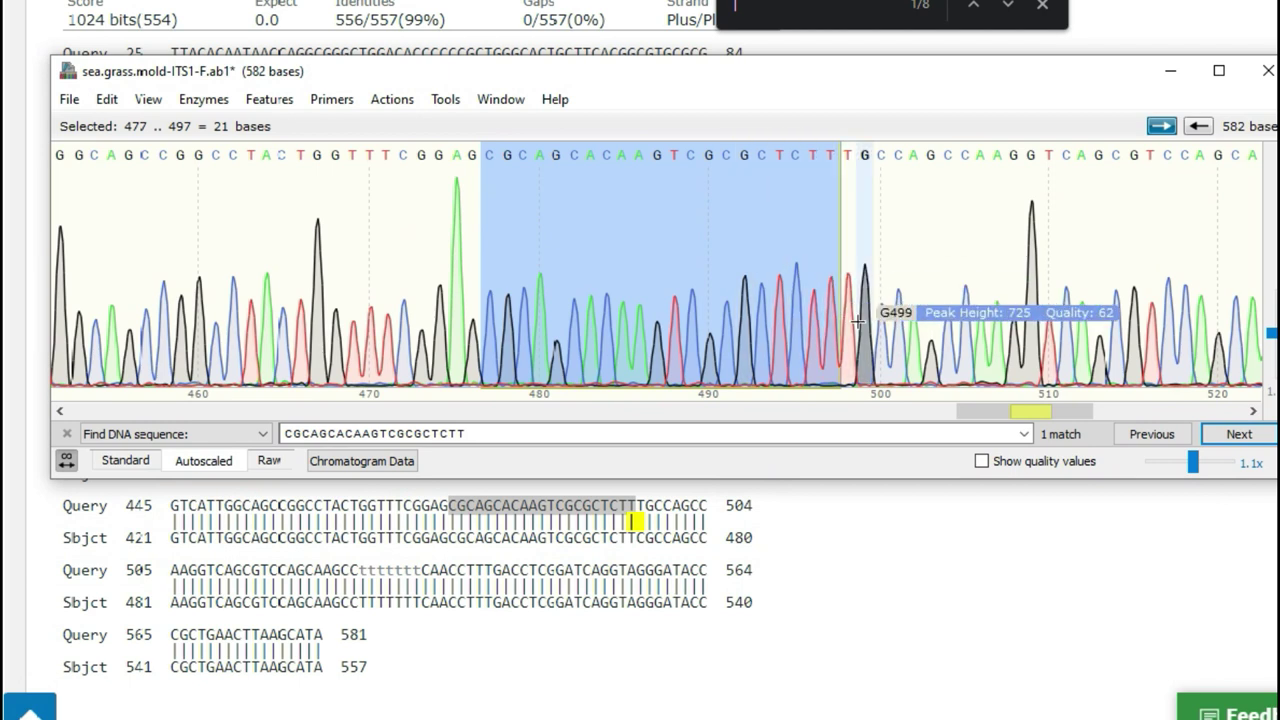
{"action": "left_click", "coordinate": [900, 557]}
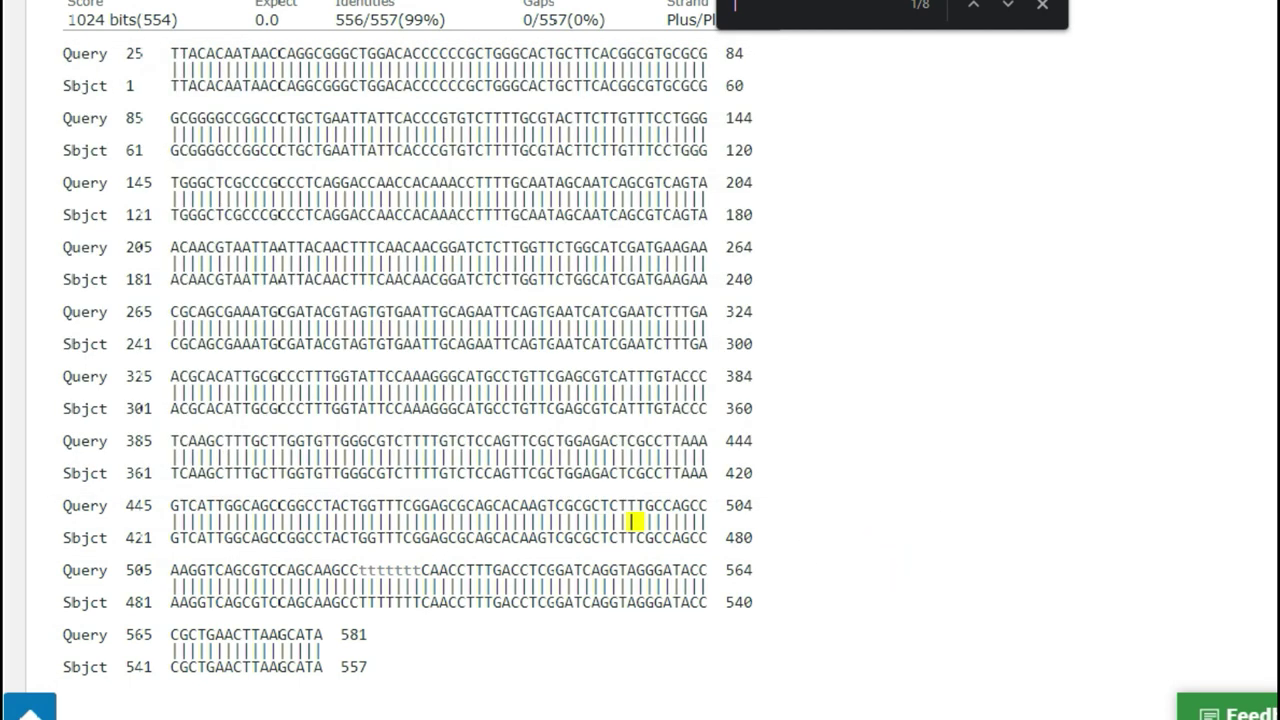
{"action": "key", "text": "Return"}
Copy the query's opening bases TTACACAATAAC and find them at trace bases 26–37
{"action": "scroll", "coordinate": [640, 400], "scroll_direction": "down", "scroll_amount": 1}
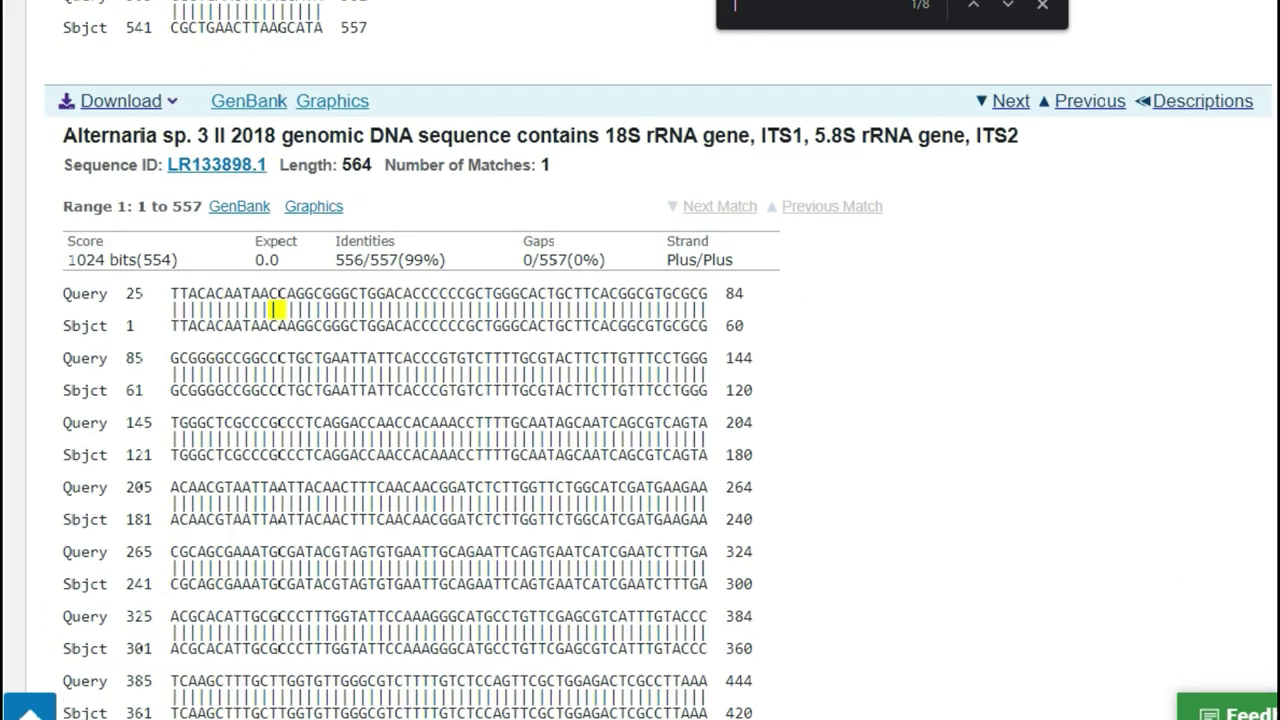
{"action": "scroll", "coordinate": [869, 262], "scroll_direction": "down", "scroll_amount": 3}
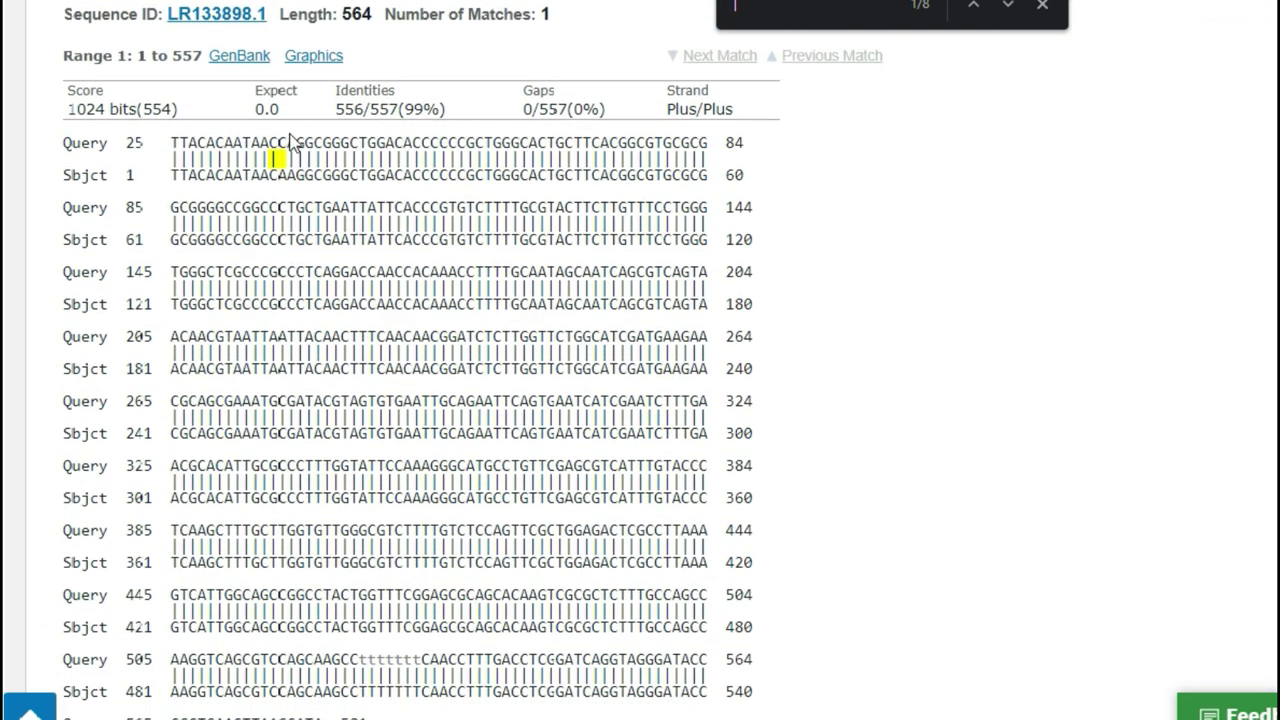
{"action": "left_click_drag", "start_coordinate": [278, 142], "coordinate": [172, 142]}
{"action": "key", "text": "ctrl+c"}
{"action": "key", "text": "alt+Tab"}
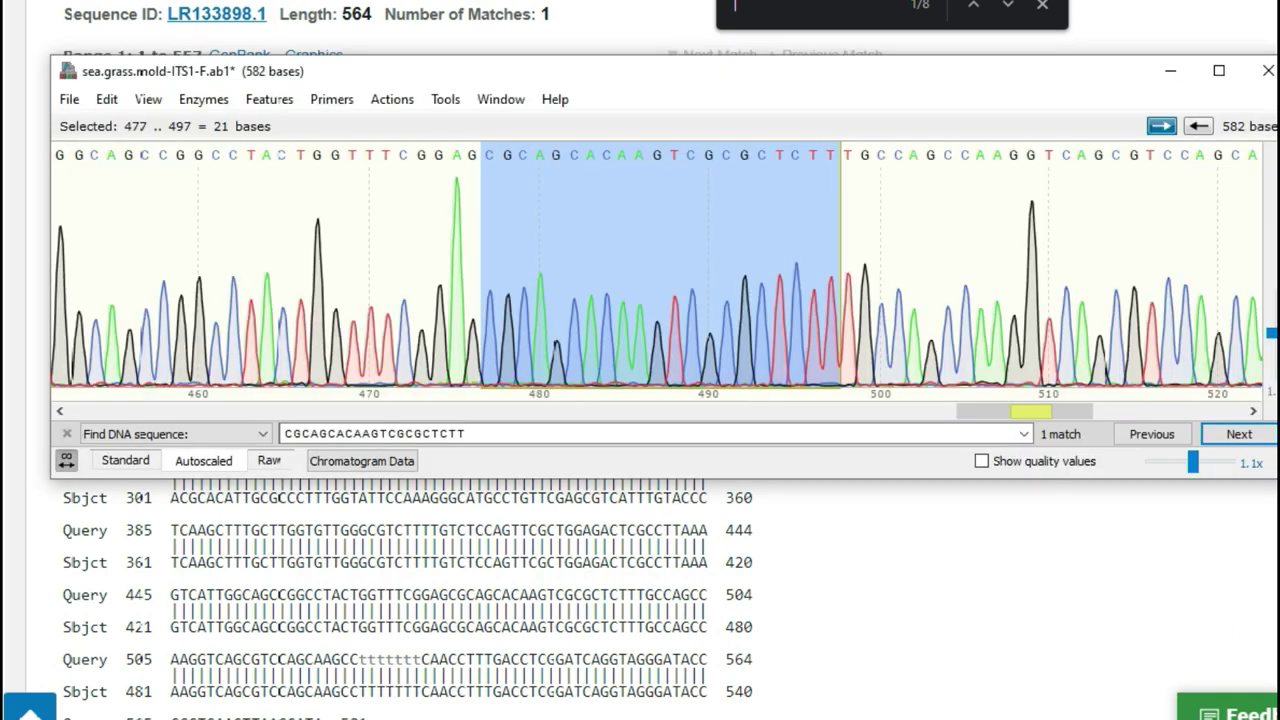
{"action": "left_click", "coordinate": [757, 217]}
{"action": "key", "text": "ctrl+f"}
{"action": "key", "text": "ctrl+v"}
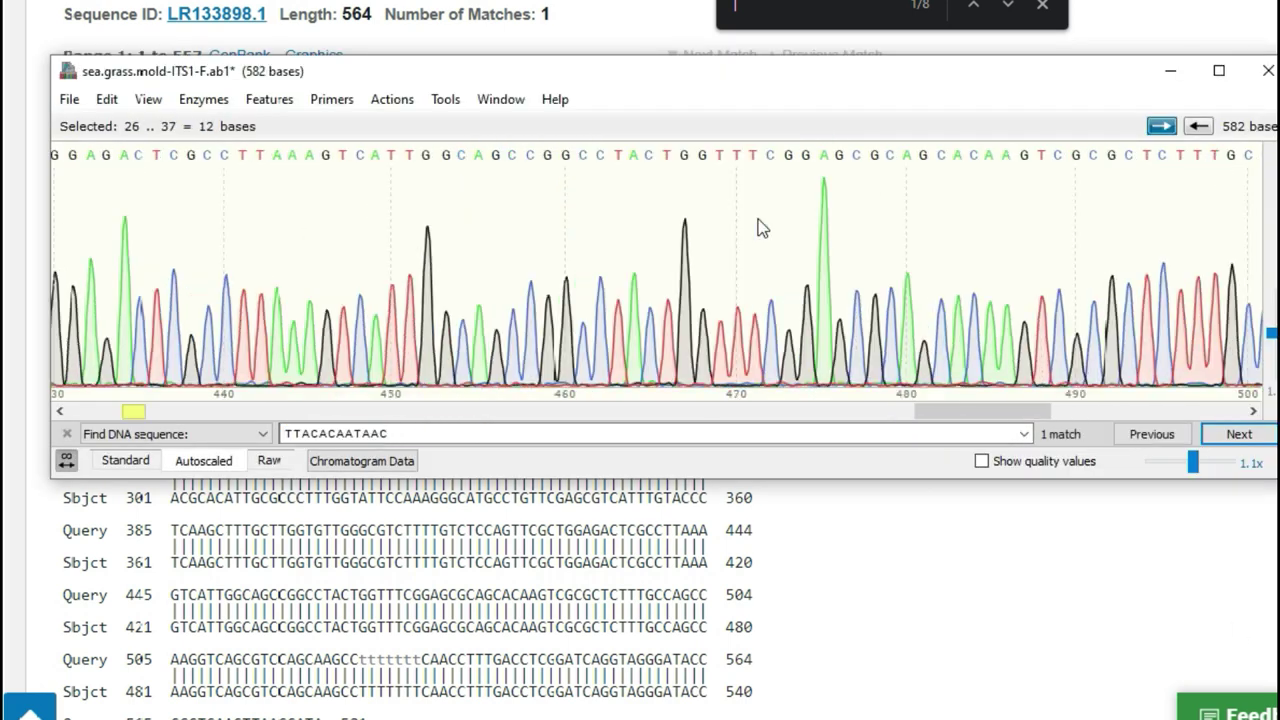
Inspect the peak of base C38 beside the match, then minimize SnapGene
{"action": "left_click_drag", "start_coordinate": [829, 65], "coordinate": [829, 259]}
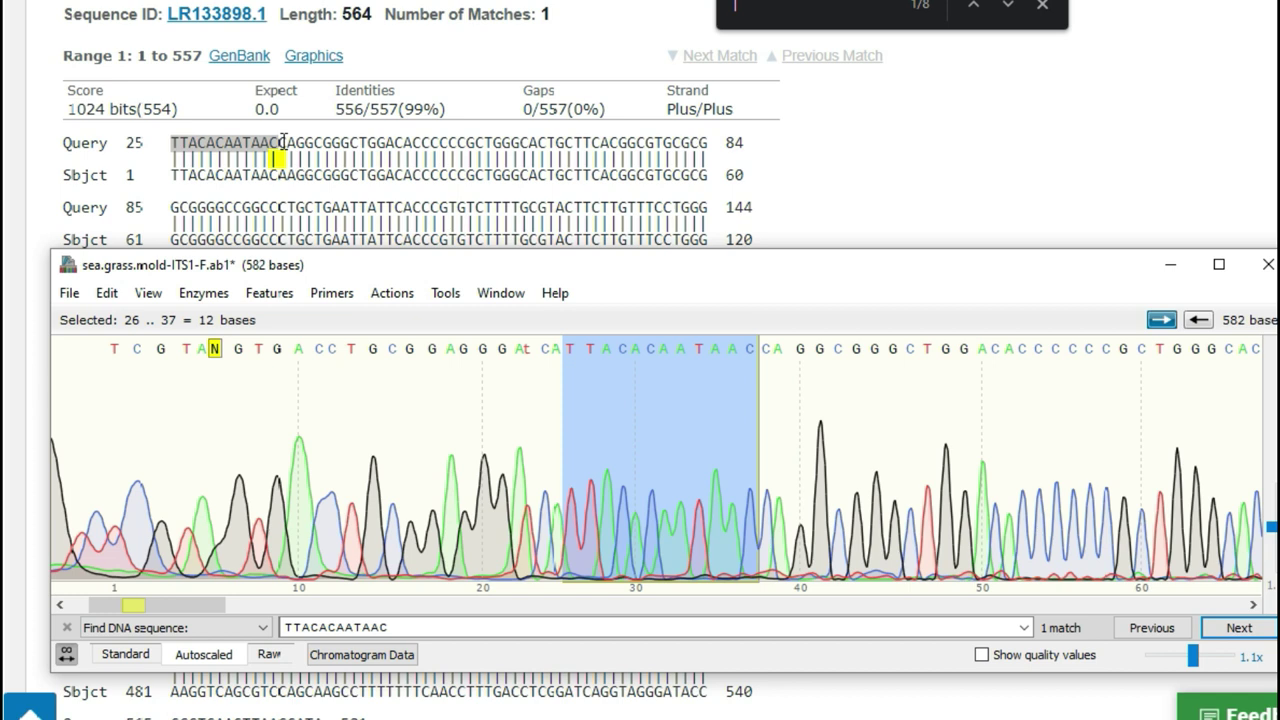
{"action": "mouse_move", "coordinate": [765, 347]}
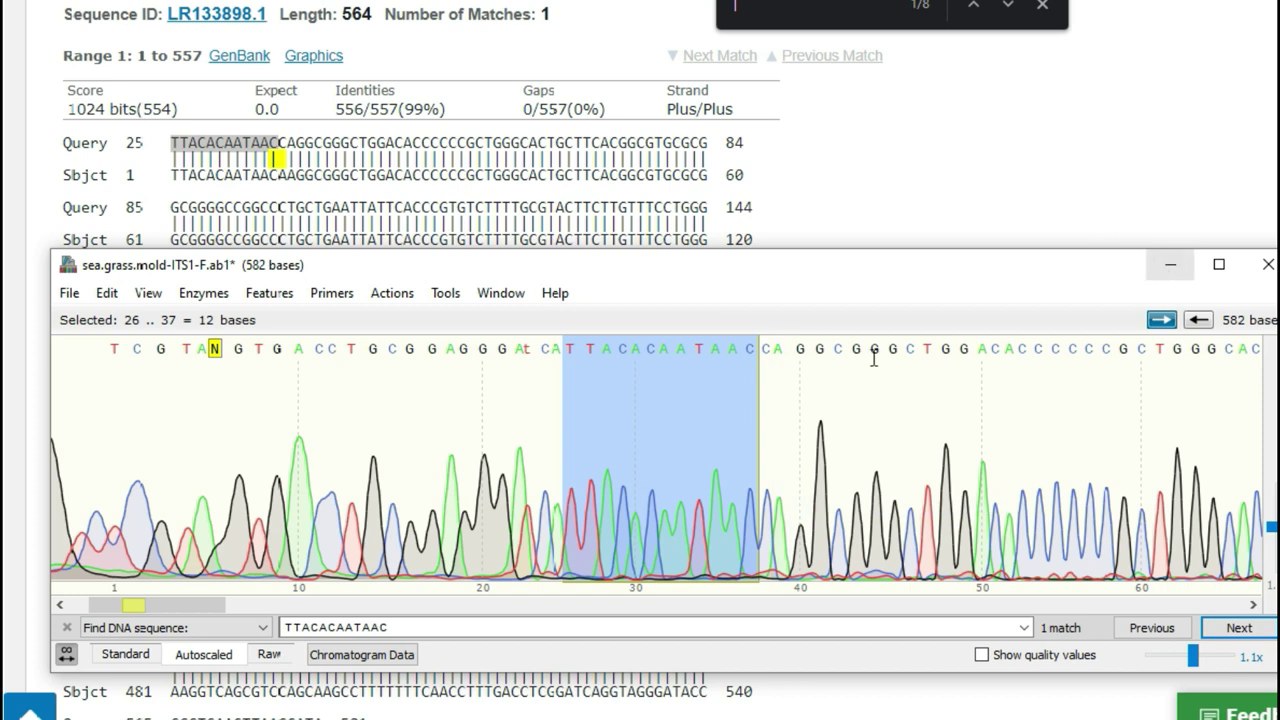
{"action": "left_click", "coordinate": [762, 468]}
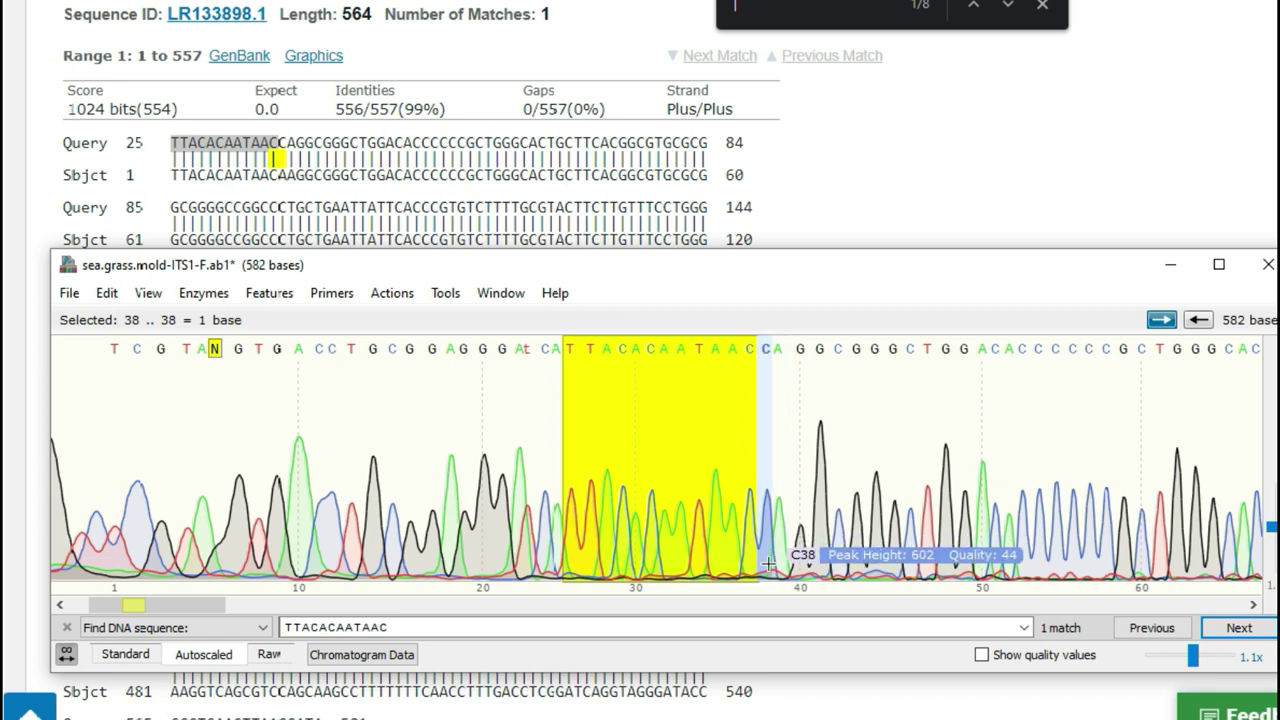
{"action": "left_click", "coordinate": [1167, 266]}
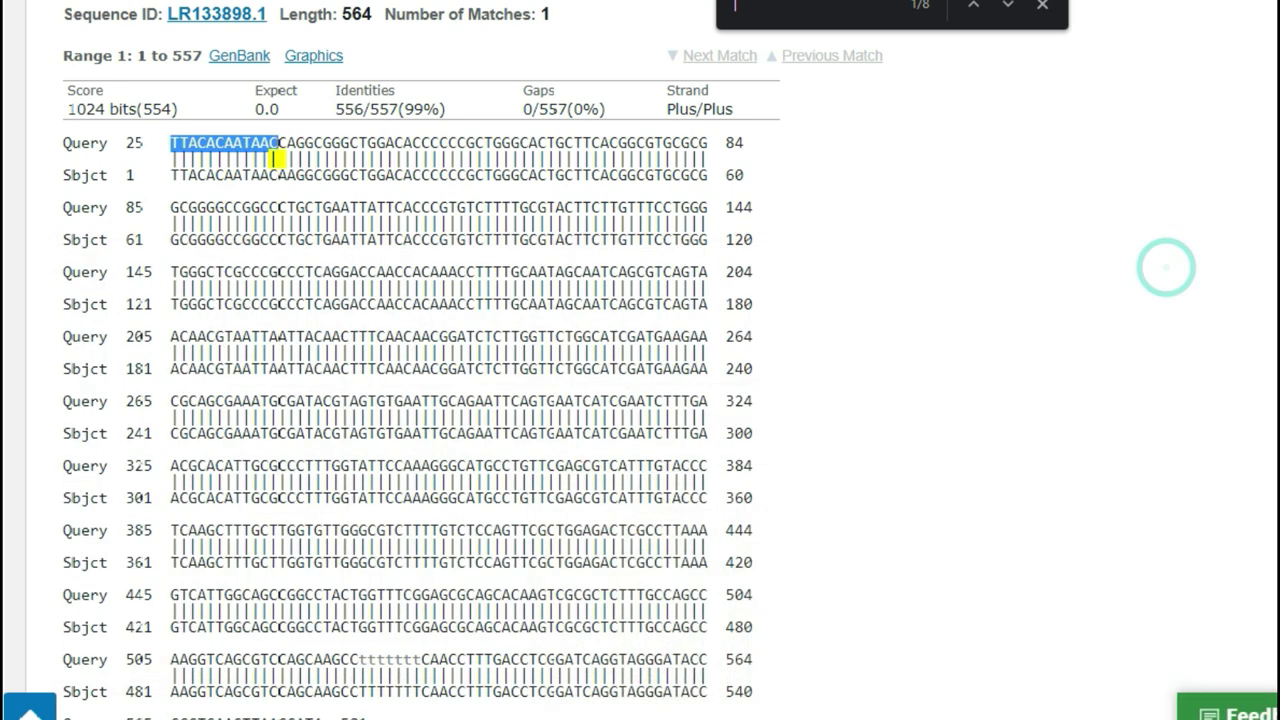
Copy the lowercase ttttttt run and find it at trace bases 527–533
{"action": "scroll", "coordinate": [1167, 268], "scroll_direction": "down", "scroll_amount": 6}
{"action": "key", "text": "Return"}
{"action": "key", "text": "Return"}
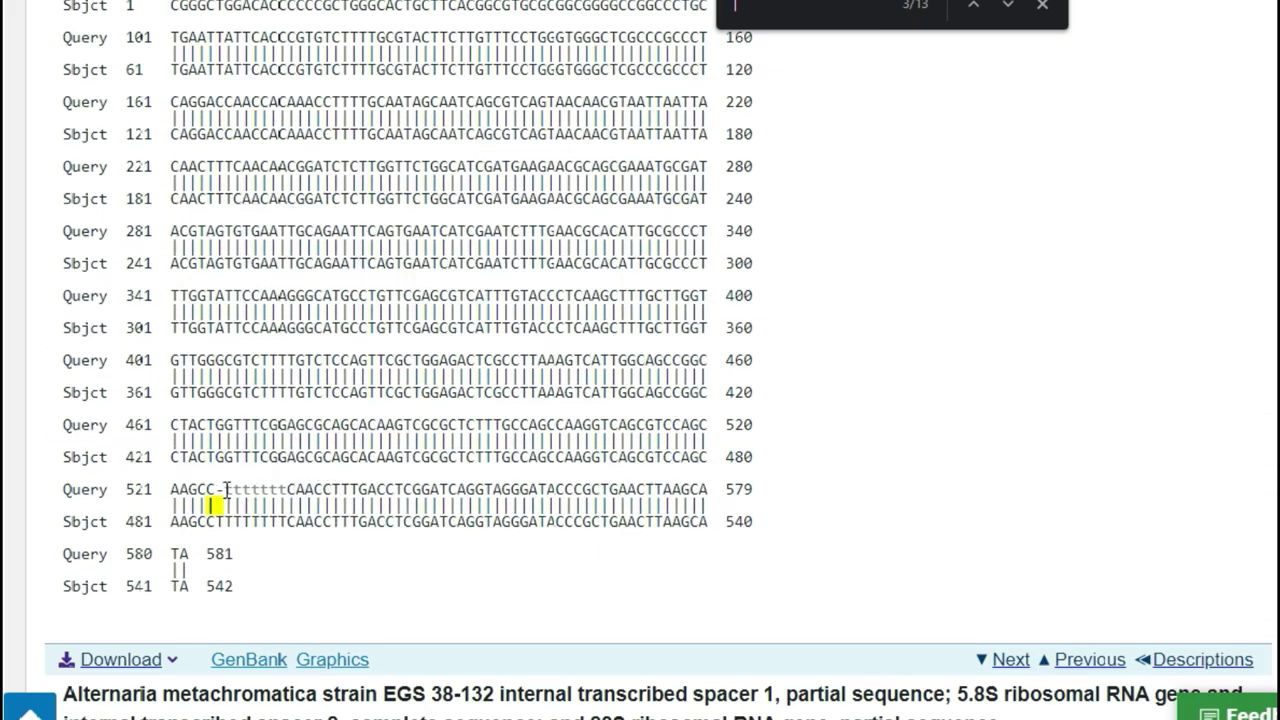
{"action": "left_click_drag", "start_coordinate": [226, 490], "coordinate": [288, 490]}
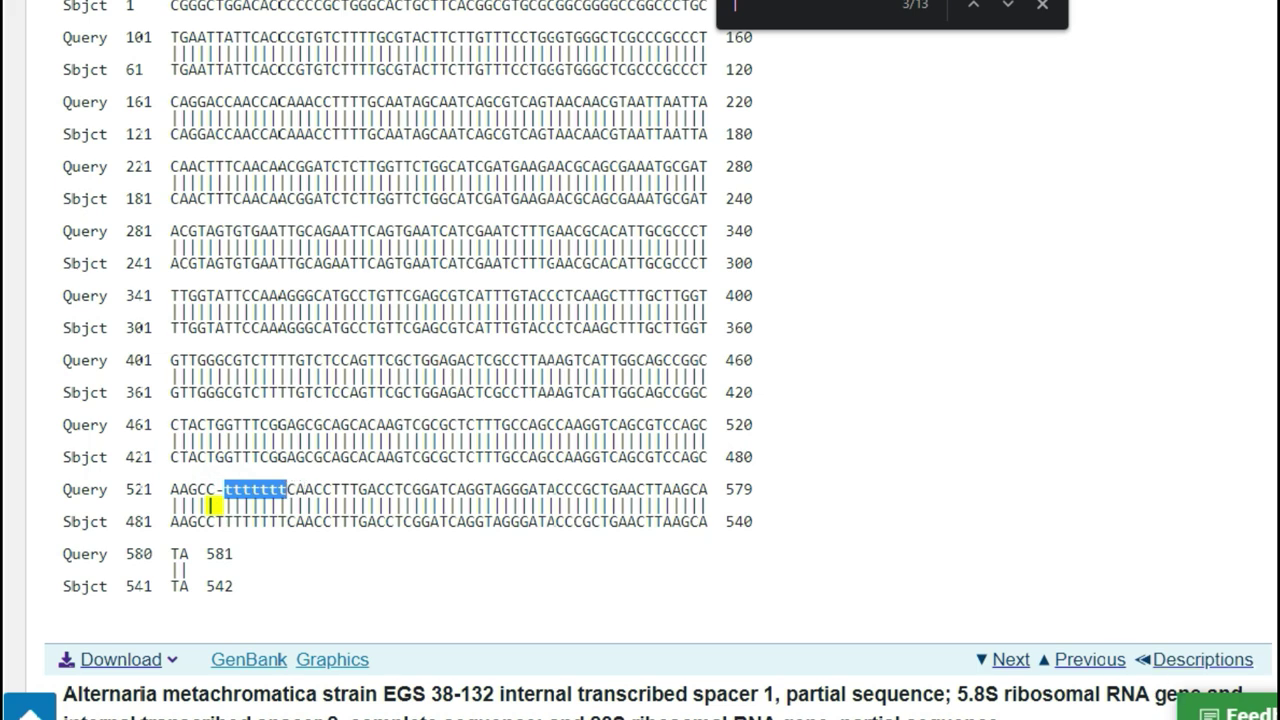
{"action": "key", "text": "ctrl+c"}
{"action": "key", "text": "alt+Tab"}
{"action": "key", "text": "ctrl+v"}
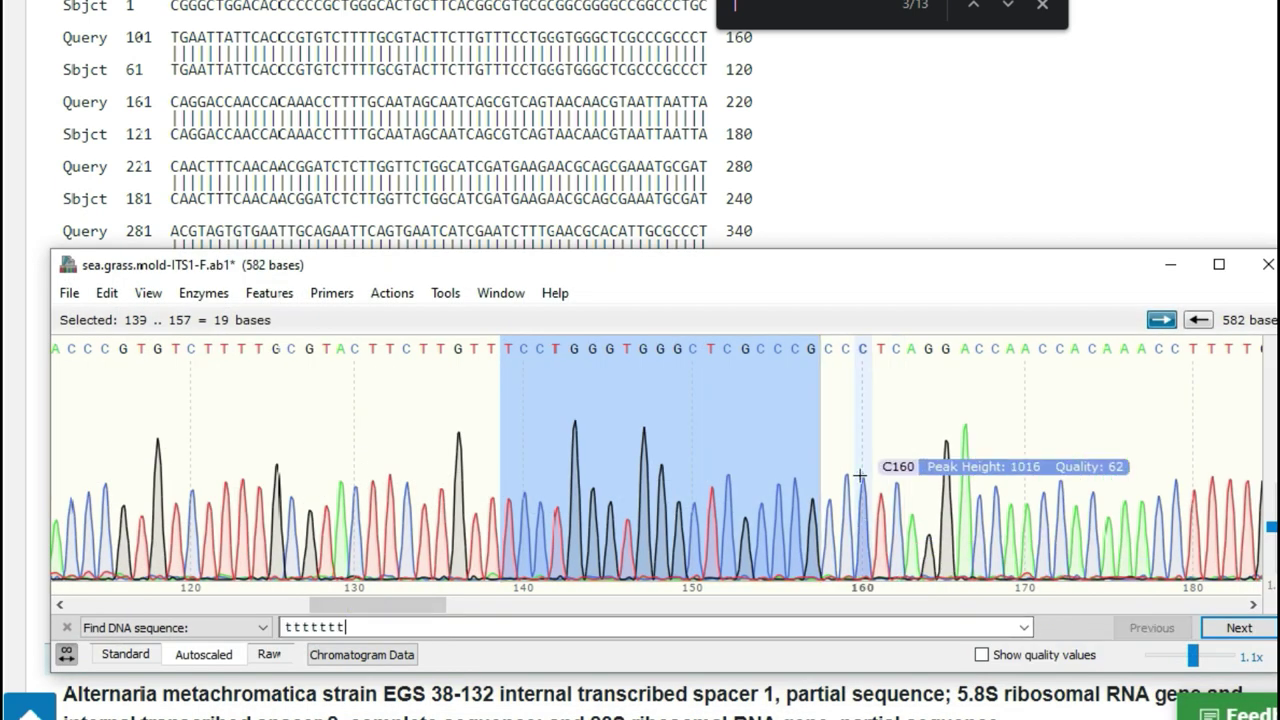
{"action": "key", "text": "Return"}
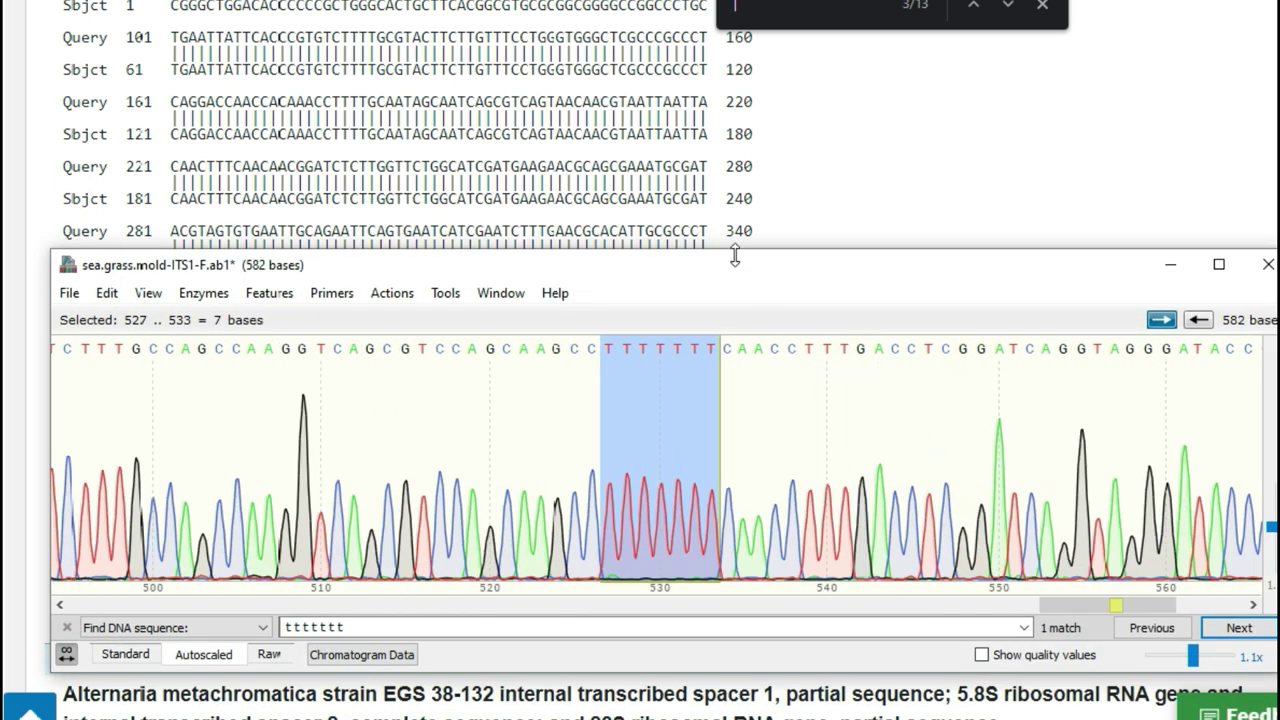
{"action": "mouse_move", "coordinate": [740, 263]}
{"action": "left_mouse_down"}
{"action": "mouse_move", "coordinate": [735, 79]}
{"action": "mouse_move", "coordinate": [520, 107]}
{"action": "mouse_move", "coordinate": [512, 62]}
{"action": "left_mouse_up"}
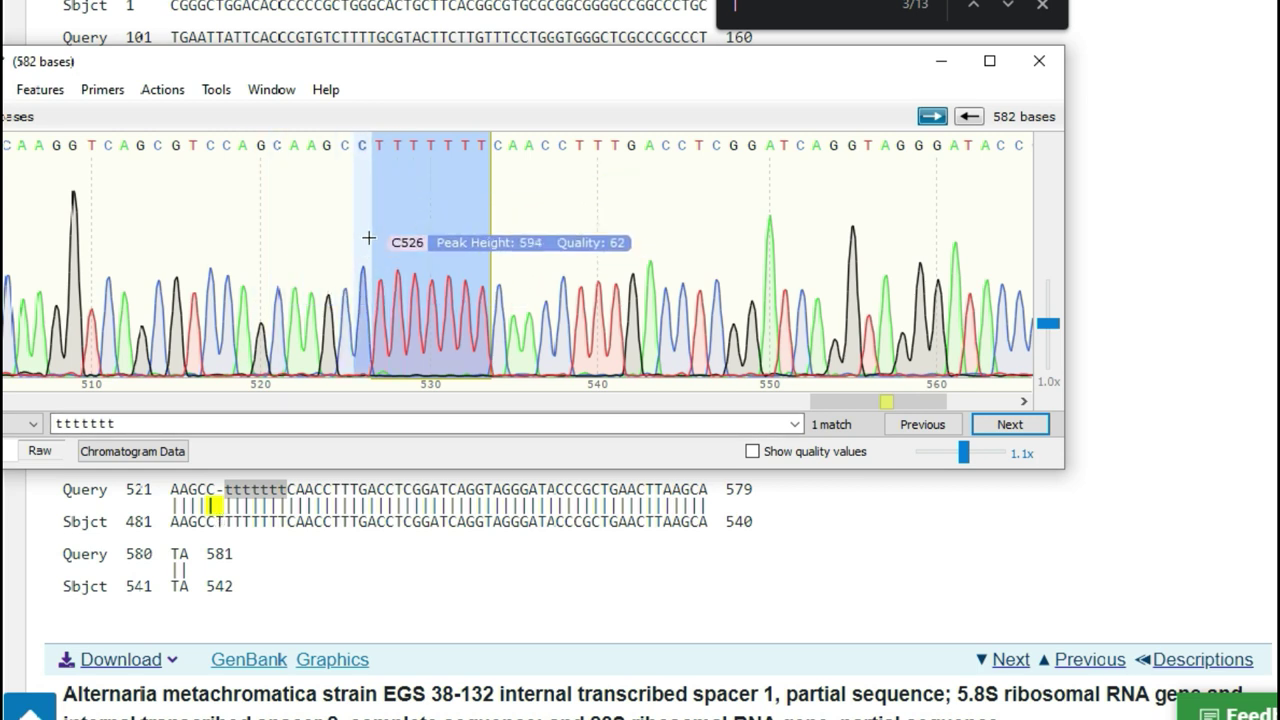
{"action": "left_click_drag", "start_coordinate": [386, 68], "coordinate": [566, 66]}
Return to BLAST and scroll back to the results summary and Descriptions table
{"action": "left_click", "coordinate": [1018, 578]}
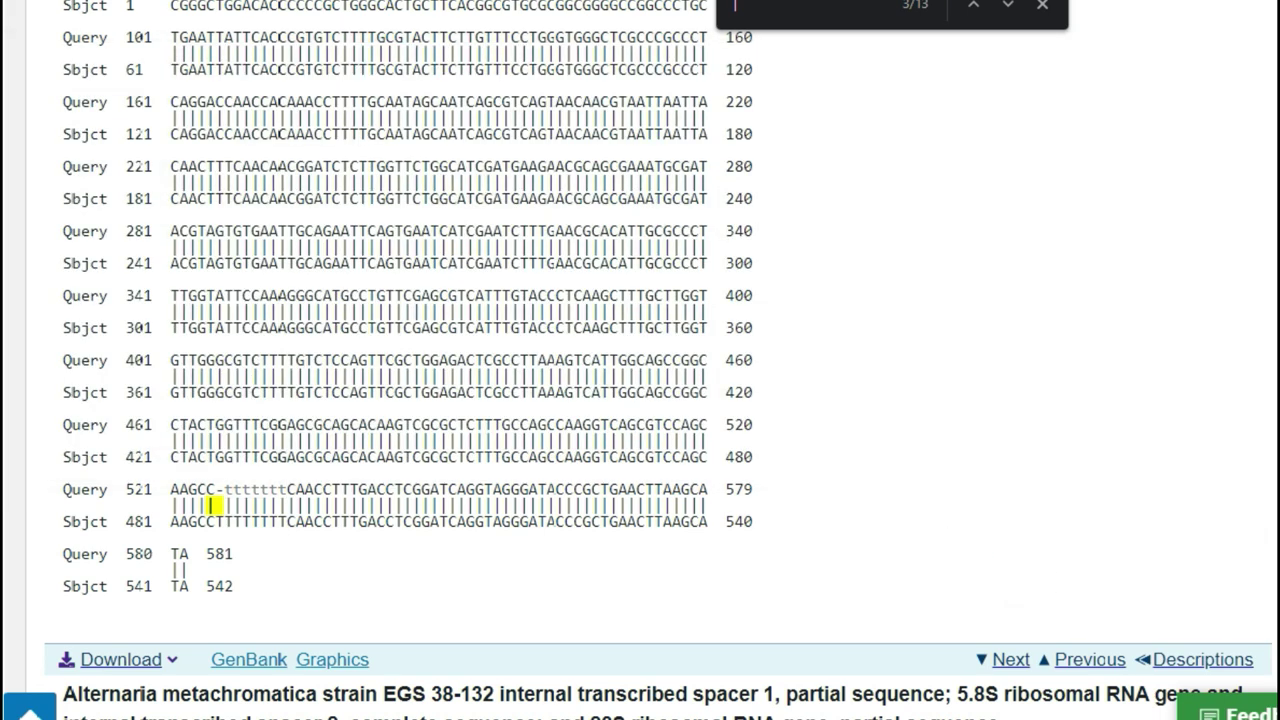
{"action": "scroll", "coordinate": [640, 360], "scroll_direction": "down", "scroll_amount": 7}
{"action": "key", "text": "alt+Tab"}
{"action": "left_click", "coordinate": [442, 424]}
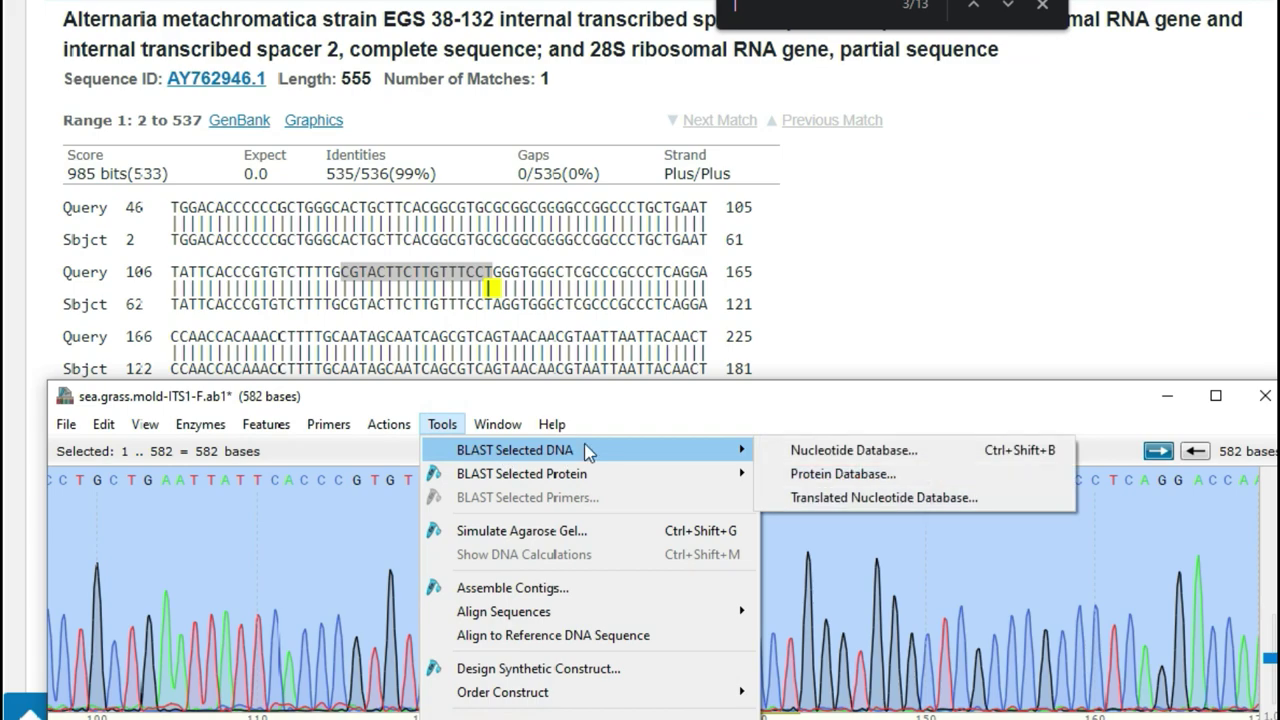
{"action": "left_click", "coordinate": [836, 320]}
{"action": "scroll", "coordinate": [1023, 343], "scroll_direction": "down", "scroll_amount": 7}
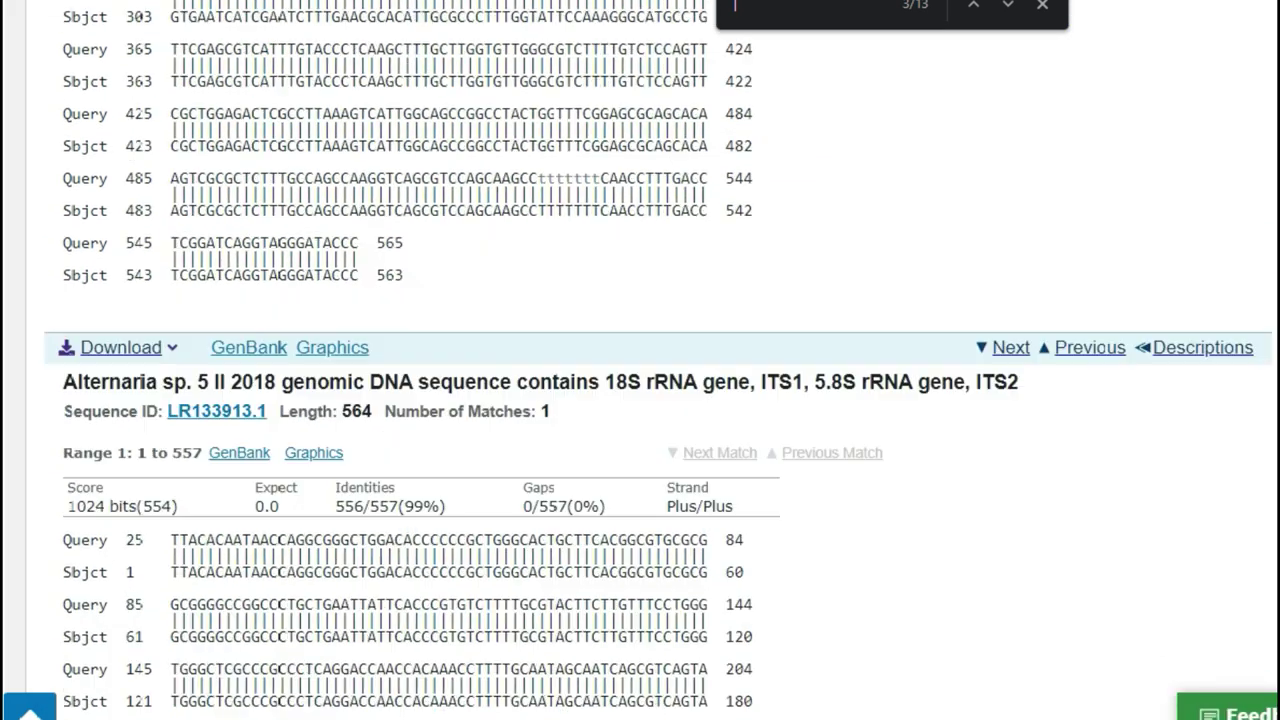
{"action": "scroll", "coordinate": [640, 360], "scroll_direction": "up", "scroll_amount": 20}
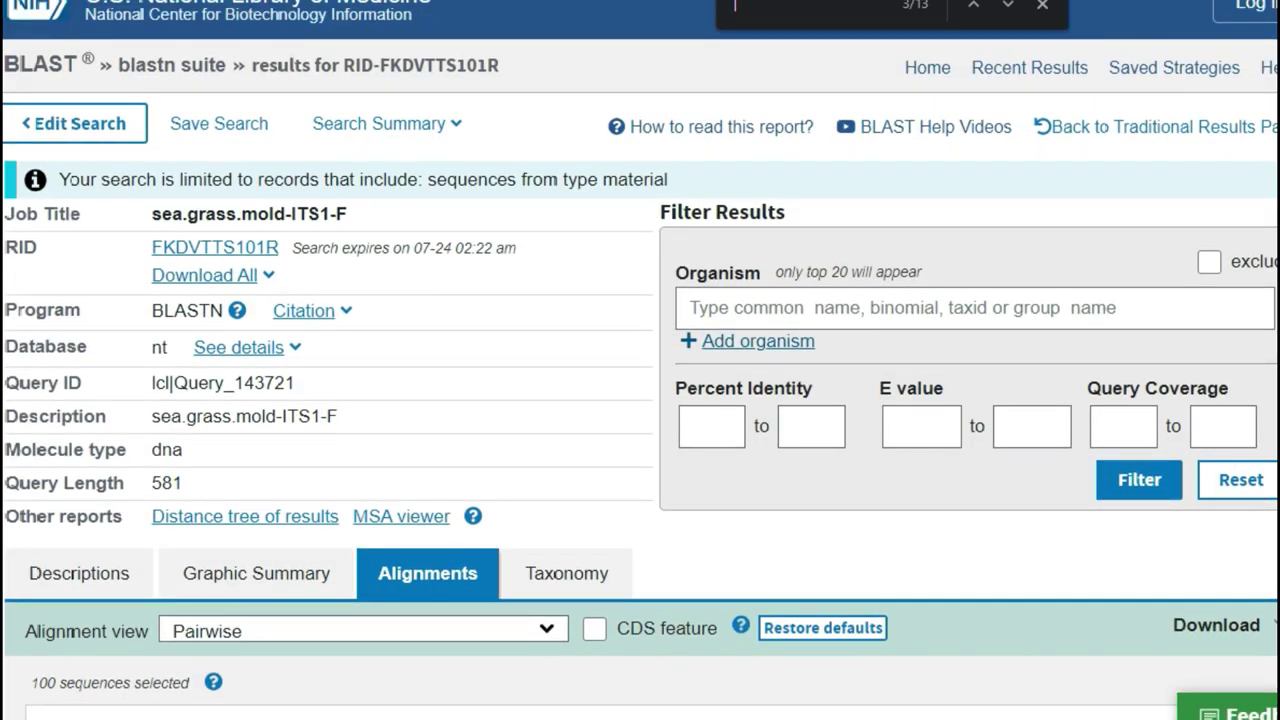
{"action": "left_click", "coordinate": [118, 592]}
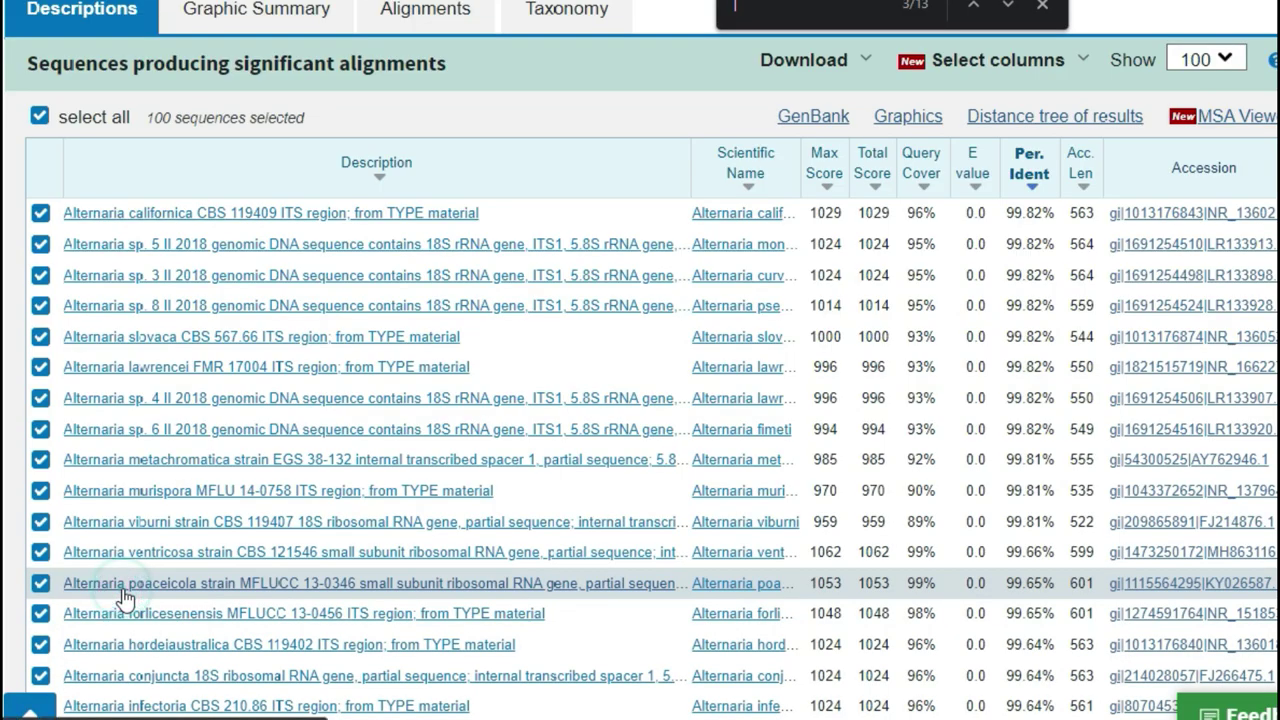
{"action": "scroll", "coordinate": [193, 530], "scroll_direction": "up", "scroll_amount": 5}
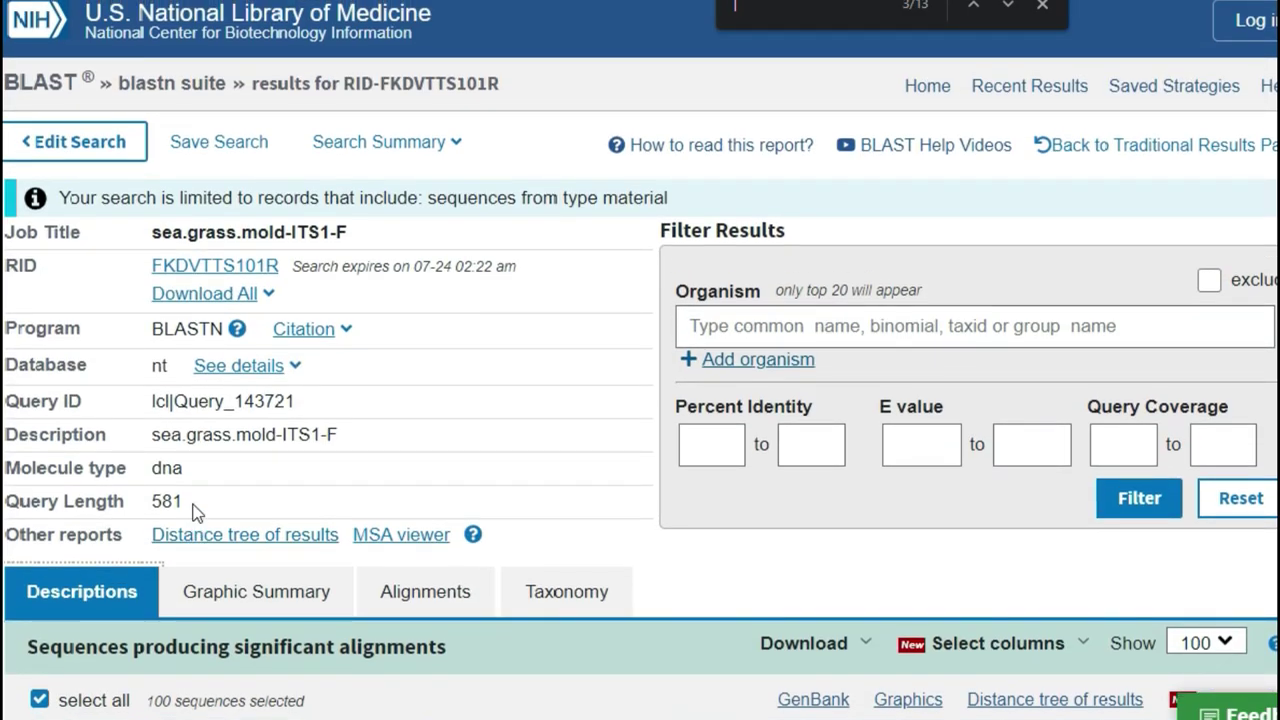
Edit the search, untick 'Sequences from type material', and rerun megablast against nr/nt
{"action": "left_click", "coordinate": [108, 133]}
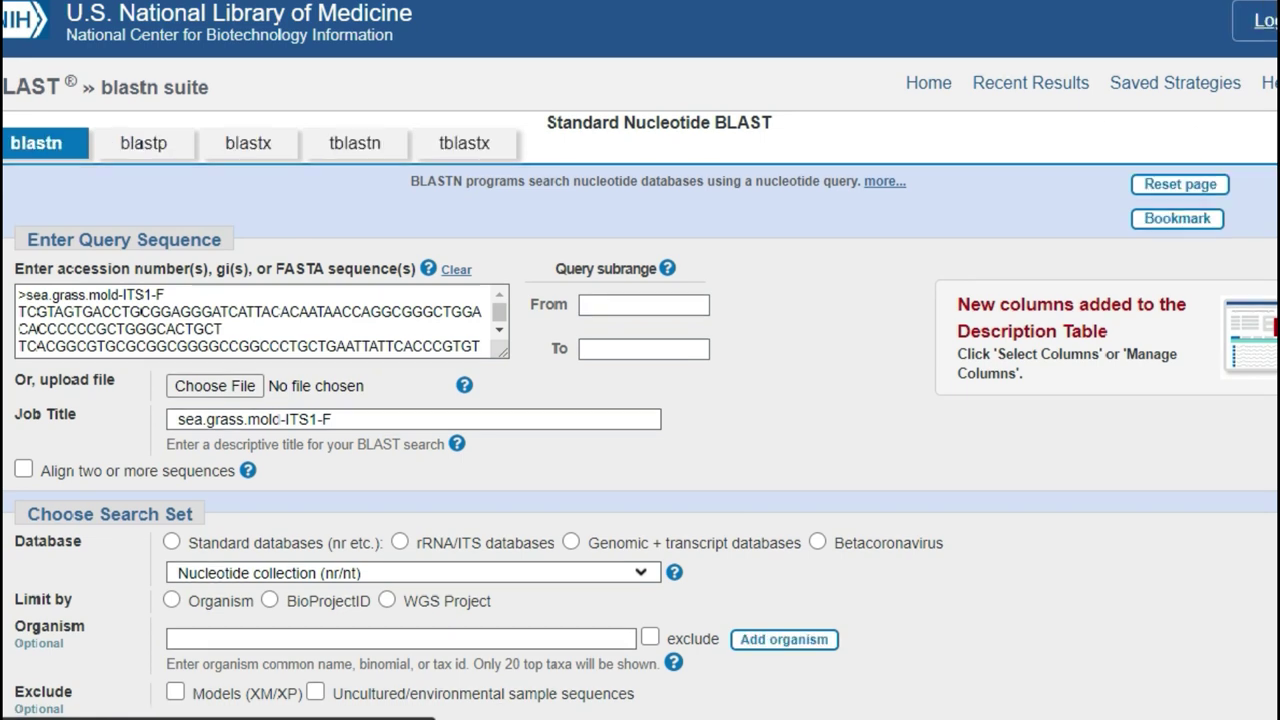
{"action": "scroll", "coordinate": [640, 360], "scroll_direction": "down", "scroll_amount": 2}
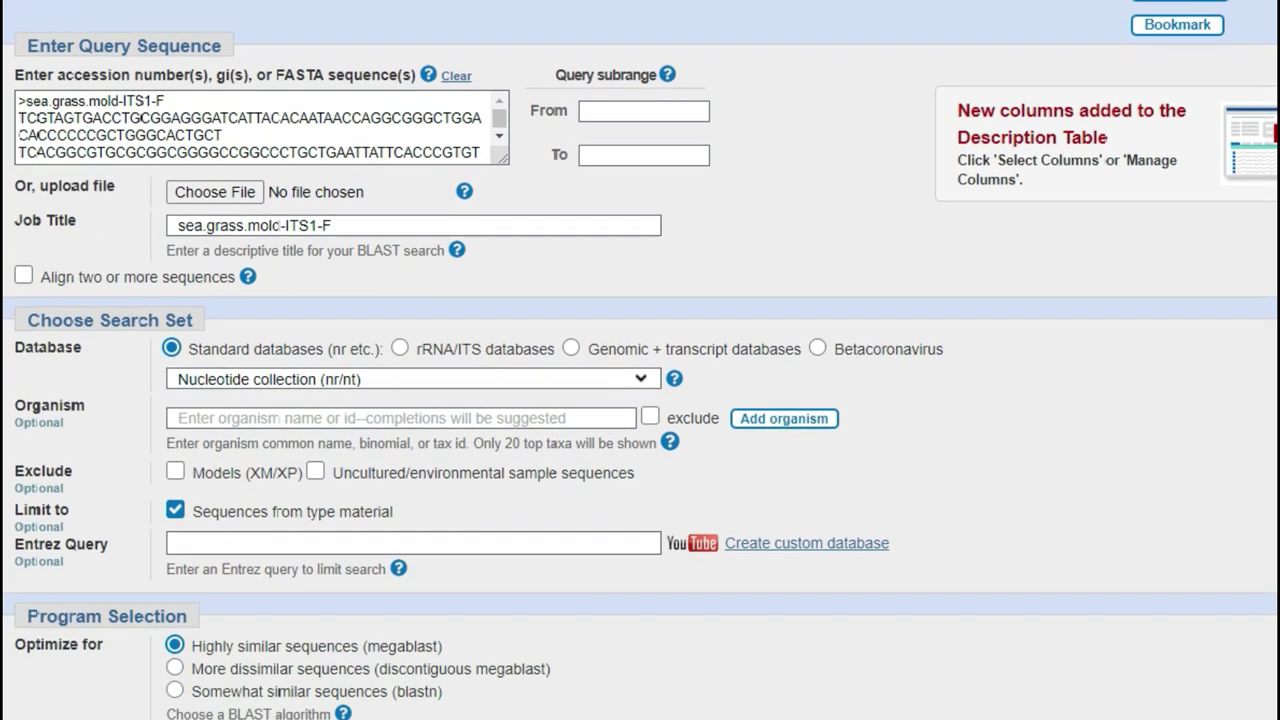
{"action": "scroll", "coordinate": [640, 360], "scroll_direction": "down", "scroll_amount": 2}
{"action": "left_click", "coordinate": [174, 304]}
{"action": "left_click", "coordinate": [72, 577]}
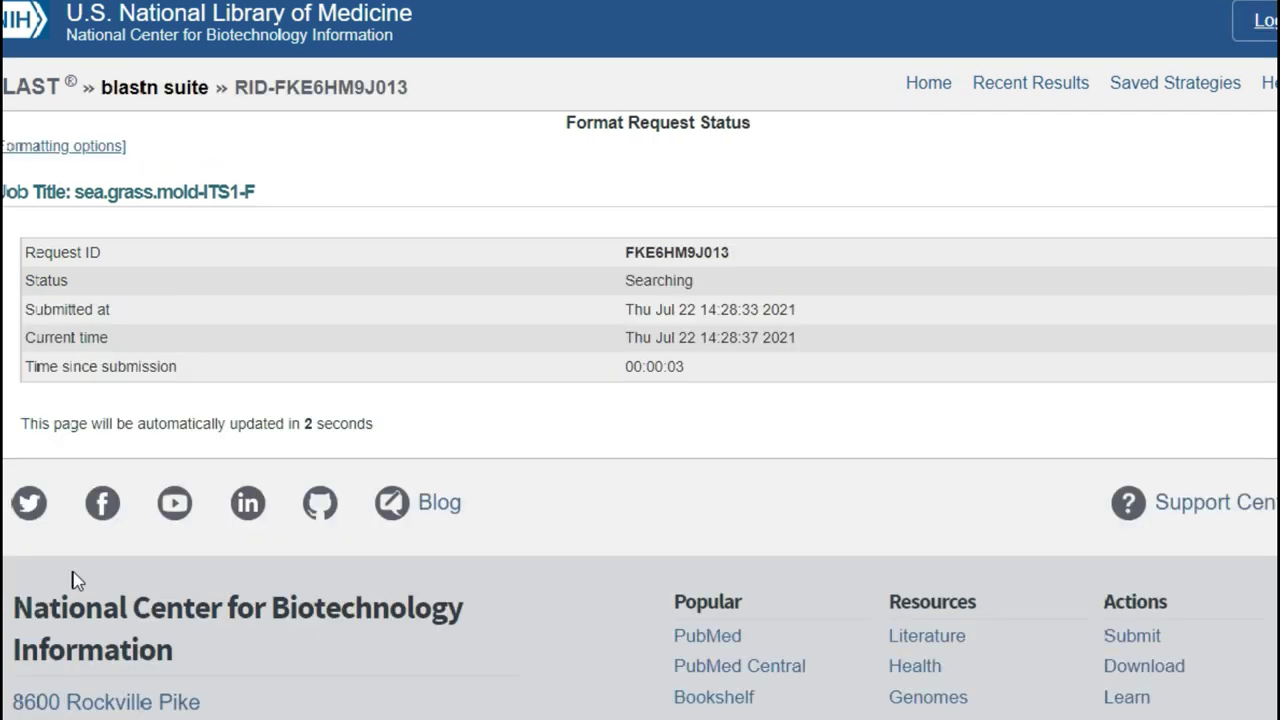
Sort the unrestricted hits by percent identity, putting six 100.00% Alternaria matches on top
{"action": "scroll", "coordinate": [640, 360], "scroll_direction": "down", "scroll_amount": 6}
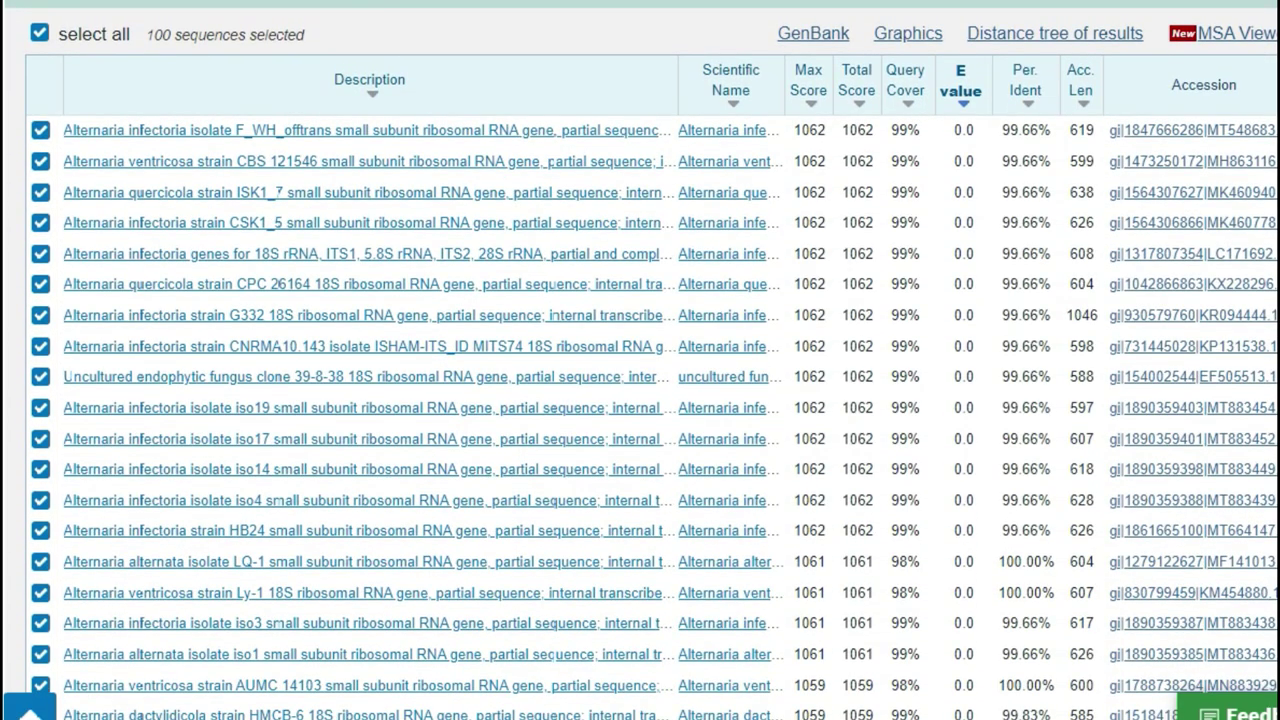
{"action": "scroll", "coordinate": [640, 360], "scroll_direction": "up", "scroll_amount": 1}
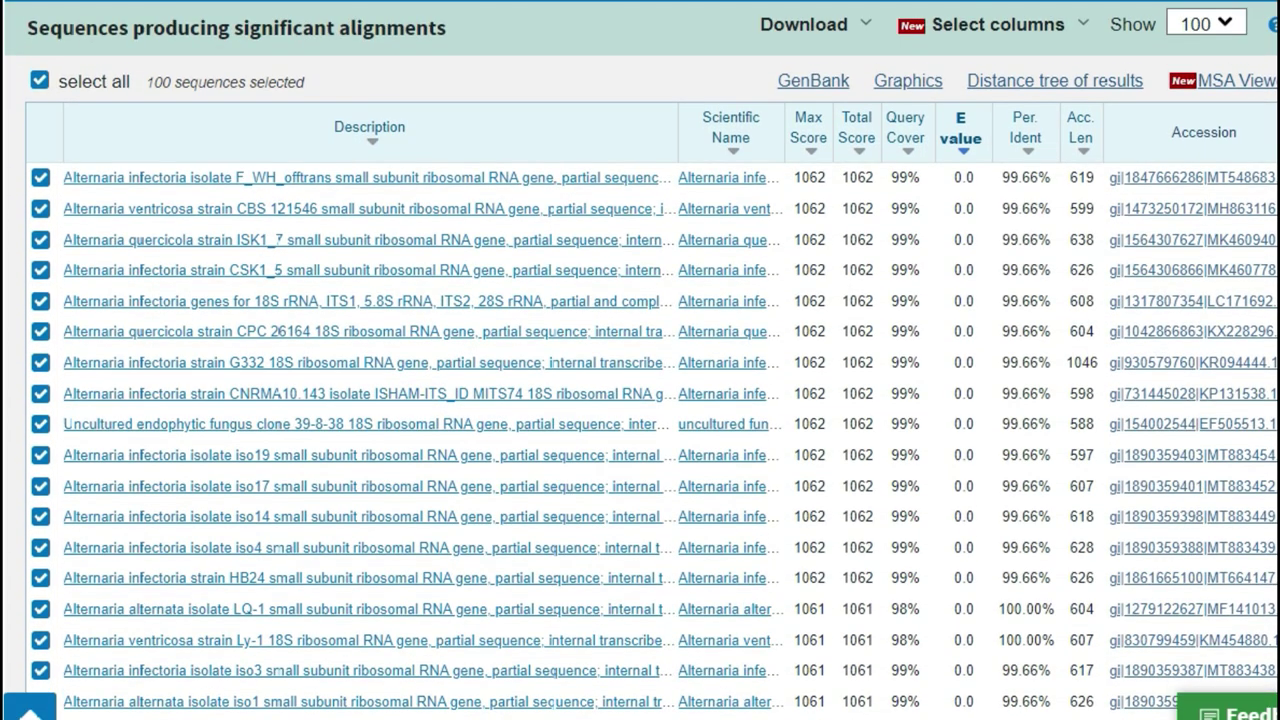
{"action": "left_click", "coordinate": [1053, 131]}
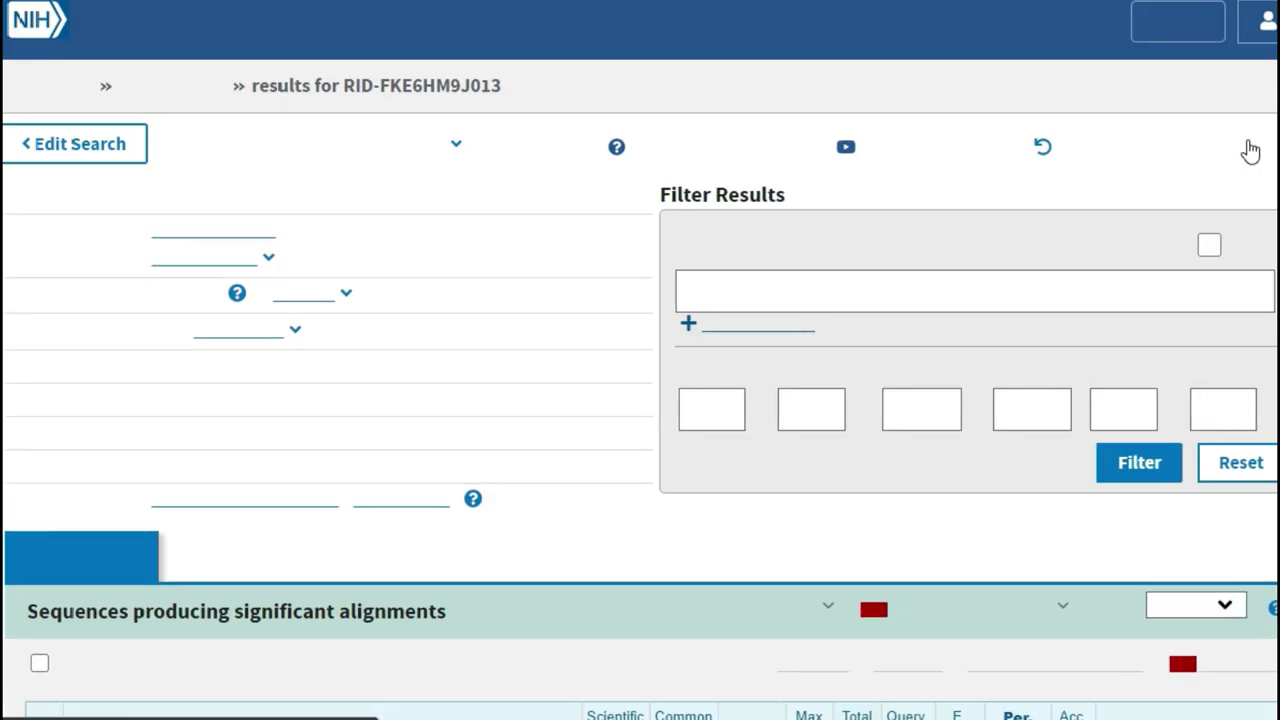
{"action": "scroll", "coordinate": [640, 360], "scroll_direction": "up", "scroll_amount": 4}
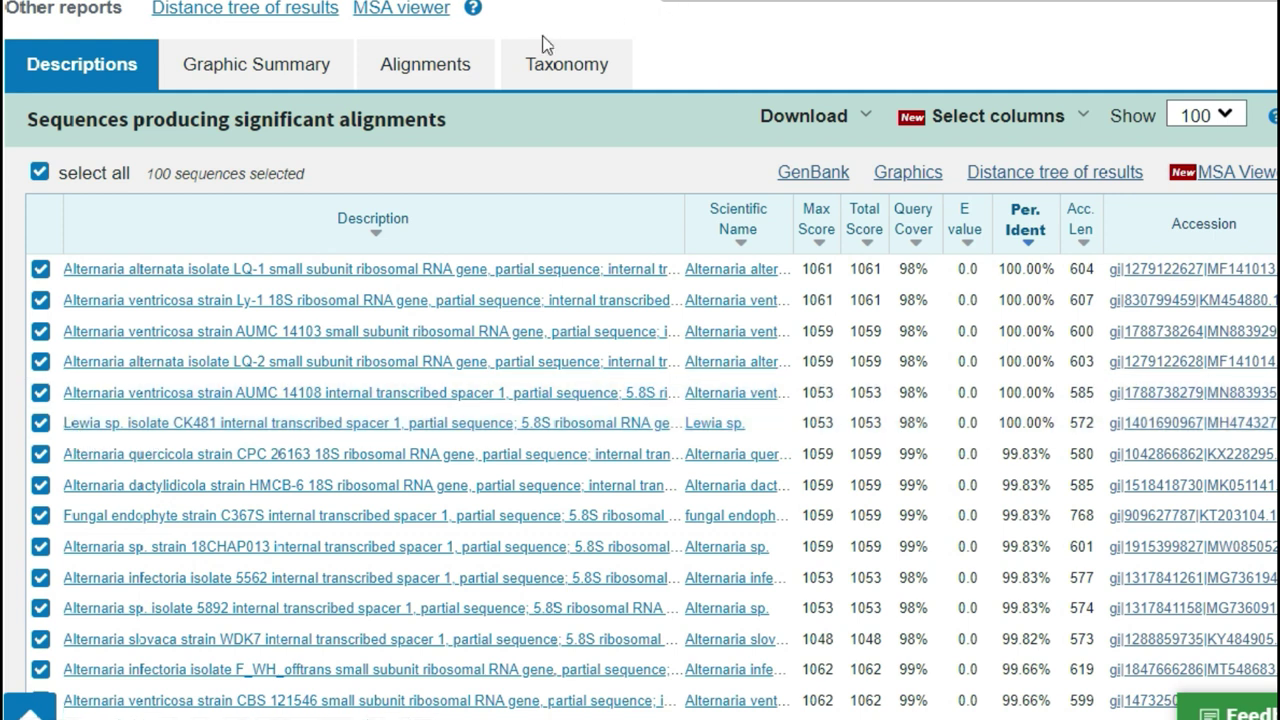
Scroll the pairwise alignments past the 100% hits to KX228295.1 (576/577, one gap)
{"action": "left_click", "coordinate": [436, 59]}
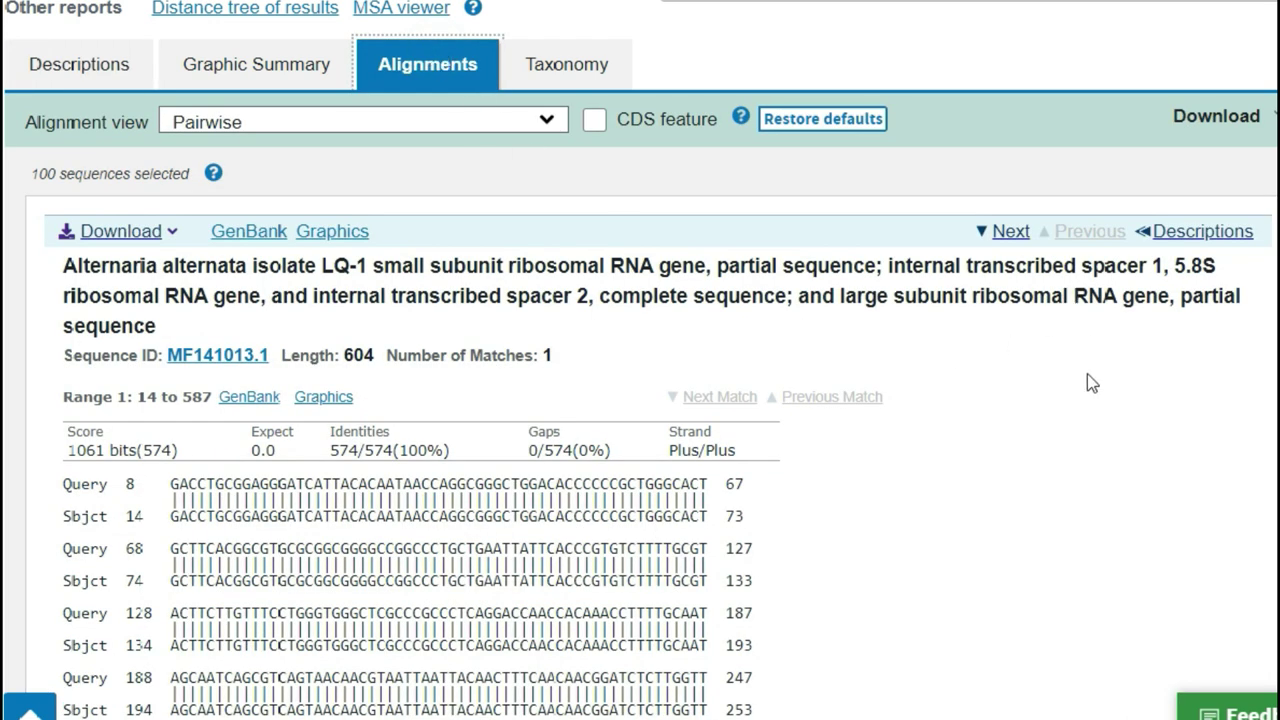
{"action": "key", "text": "ctrl+f"}
{"action": "key", "text": "Home"}
{"action": "key", "text": "End"}
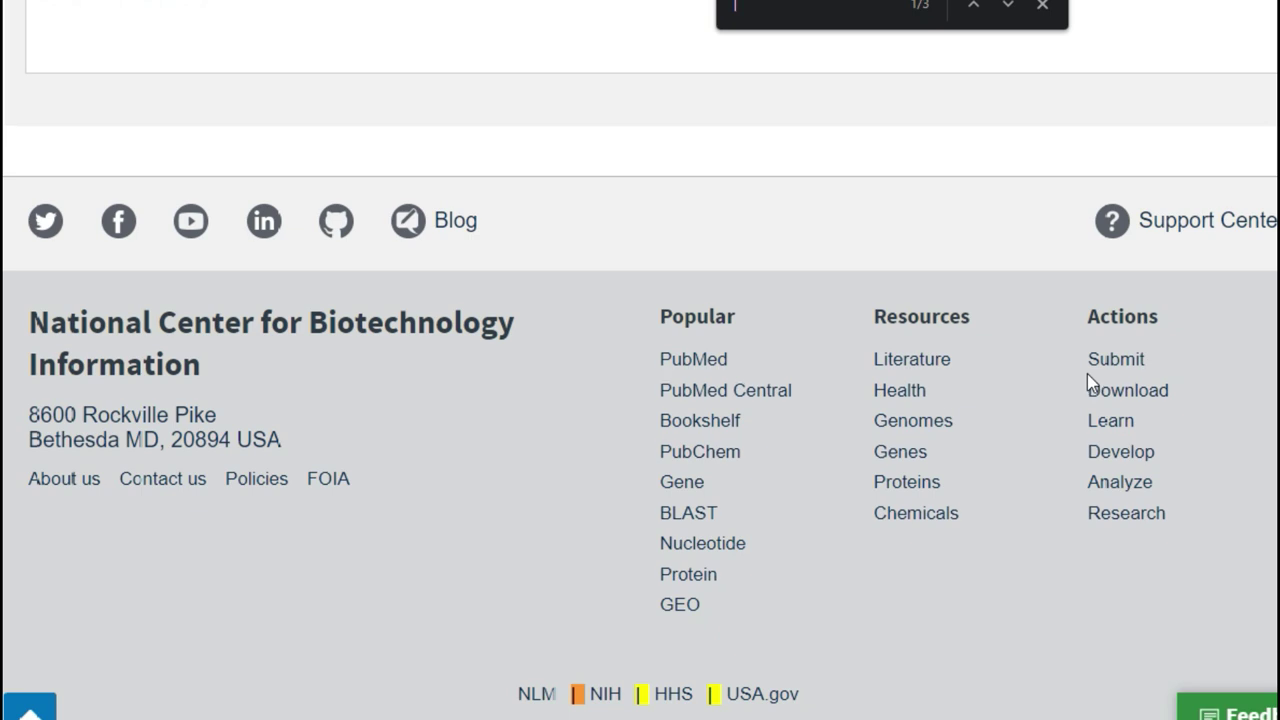
{"action": "scroll", "coordinate": [1087, 373], "scroll_direction": "up", "scroll_amount": 10}
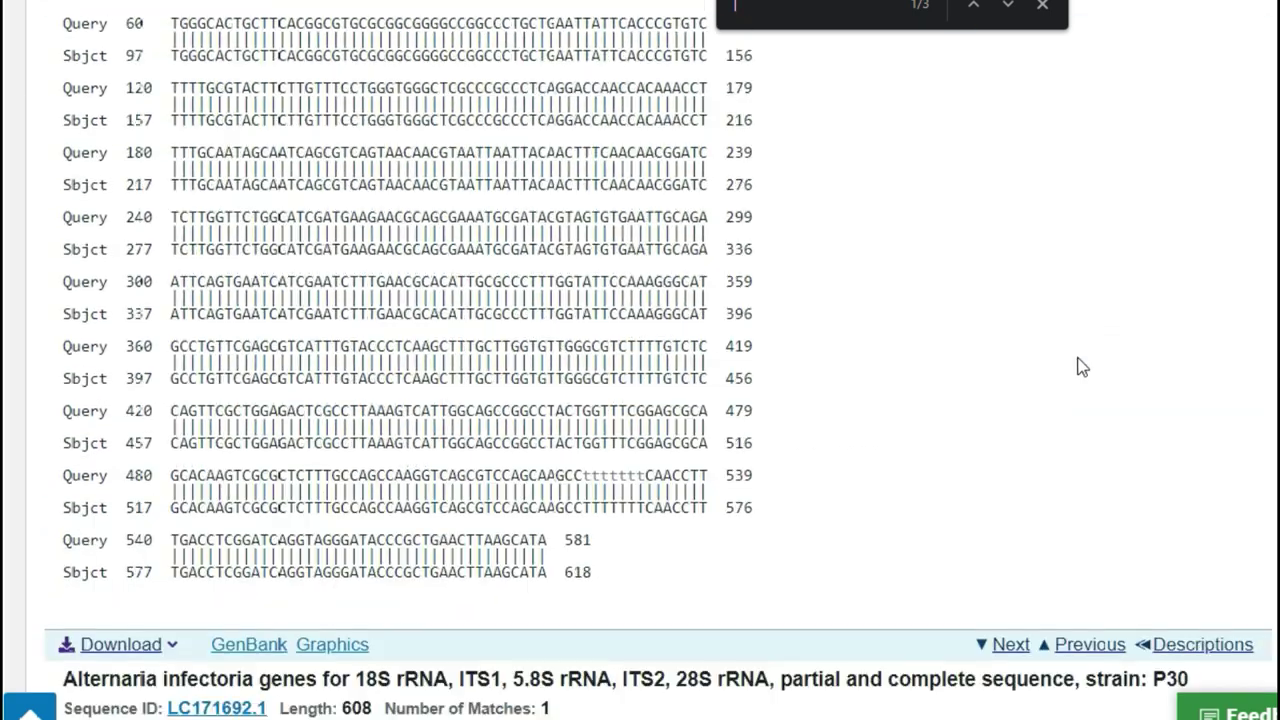
{"action": "scroll", "coordinate": [1082, 367], "scroll_direction": "up", "scroll_amount": 8}
{"action": "scroll", "coordinate": [1082, 367], "scroll_direction": "up", "scroll_amount": 10}
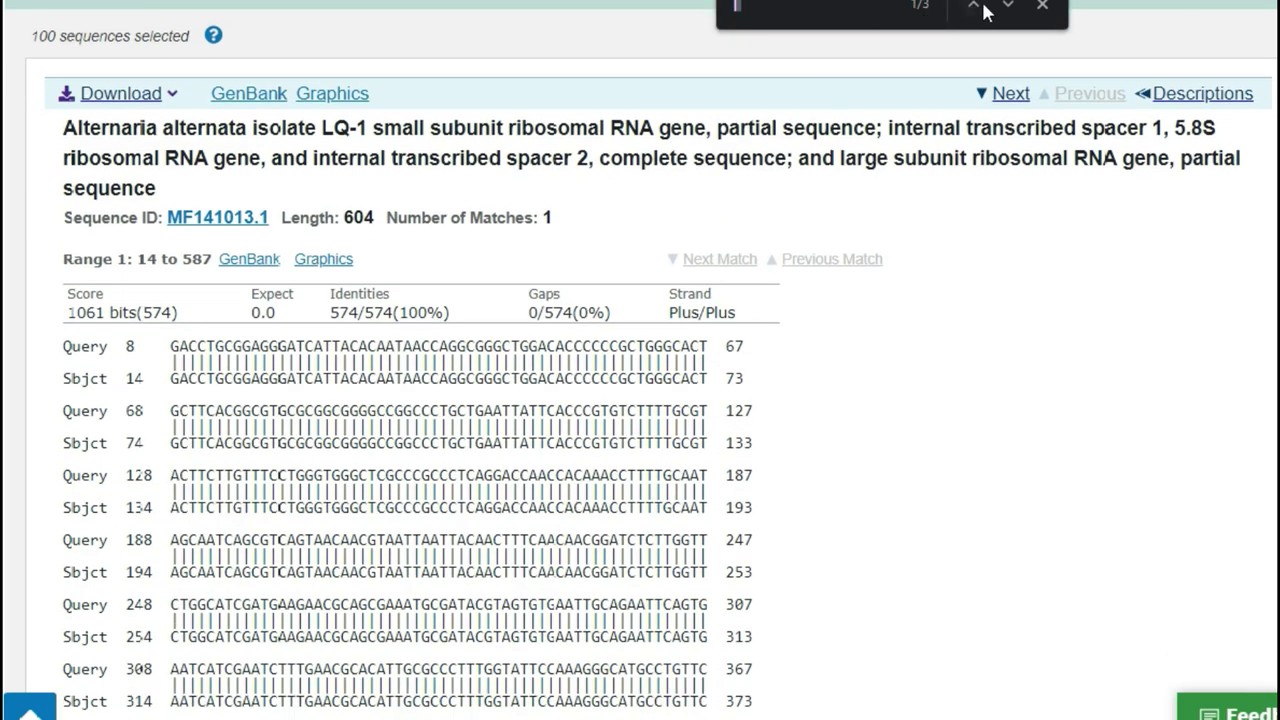
{"action": "left_click", "coordinate": [979, 303]}
{"action": "scroll", "coordinate": [975, 305], "scroll_direction": "down", "scroll_amount": 18}
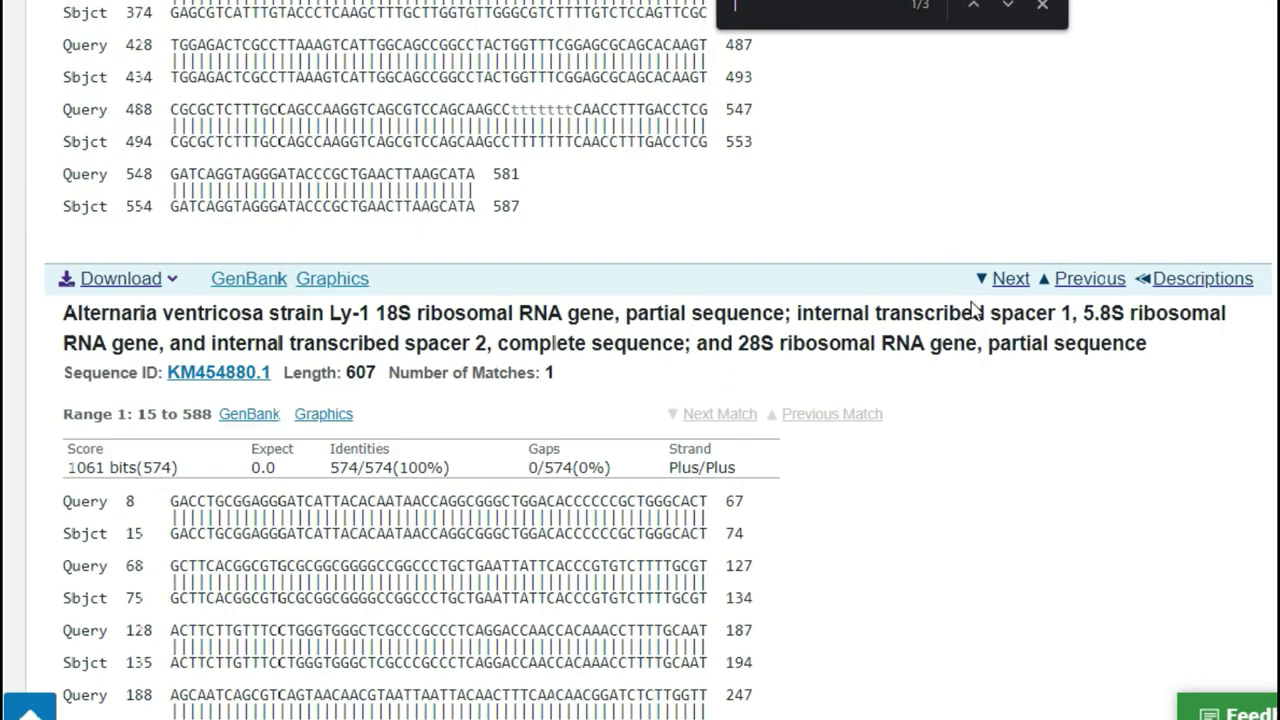
{"action": "scroll", "coordinate": [971, 302], "scroll_direction": "down", "scroll_amount": 18}
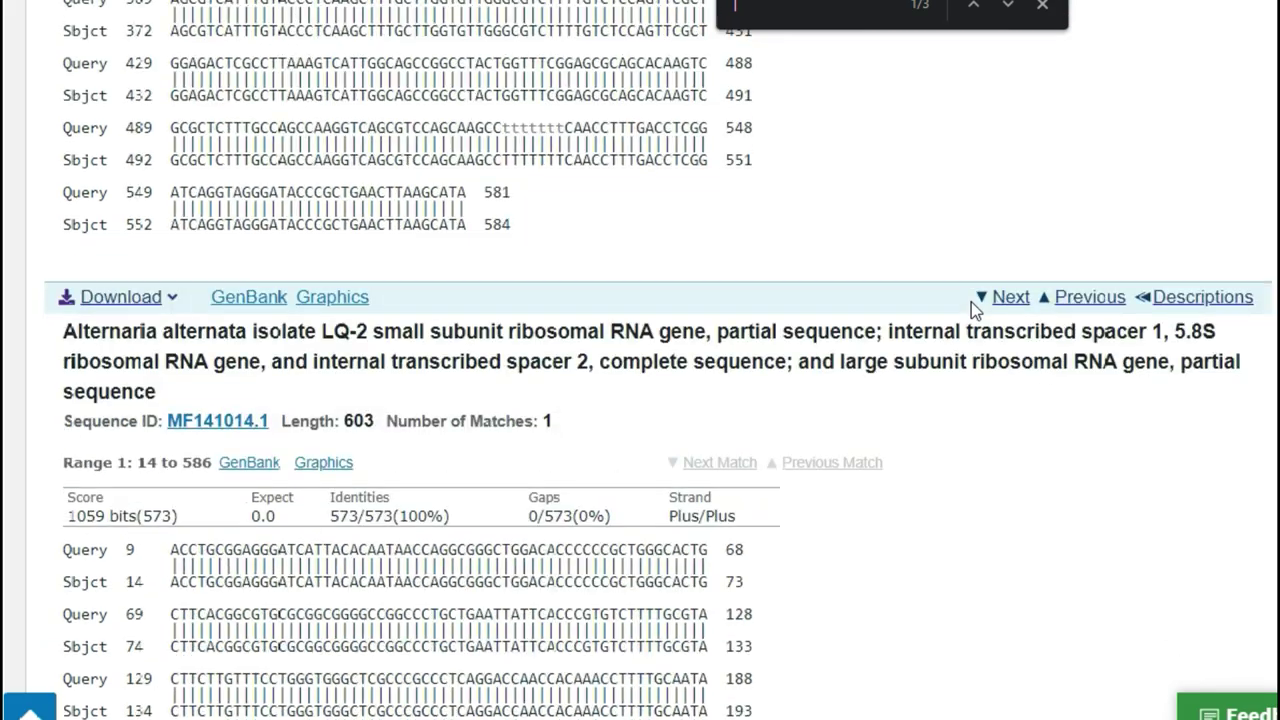
{"action": "scroll", "coordinate": [971, 302], "scroll_direction": "down", "scroll_amount": 20}
{"action": "scroll", "coordinate": [971, 302], "scroll_direction": "up", "scroll_amount": 2}
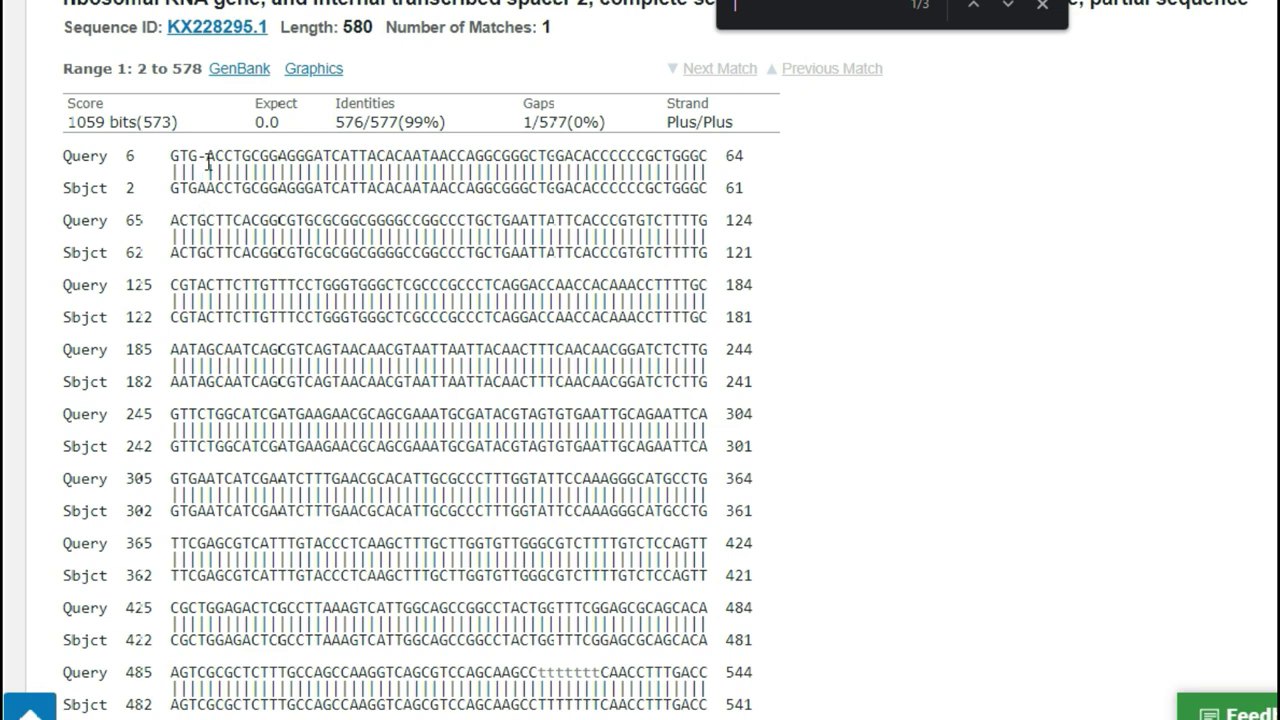
Find the query bases that follow the BLAST gap in the sea.grass.mold-ITS1-F trace
{"action": "left_click_drag", "start_coordinate": [207, 160], "coordinate": [362, 160]}
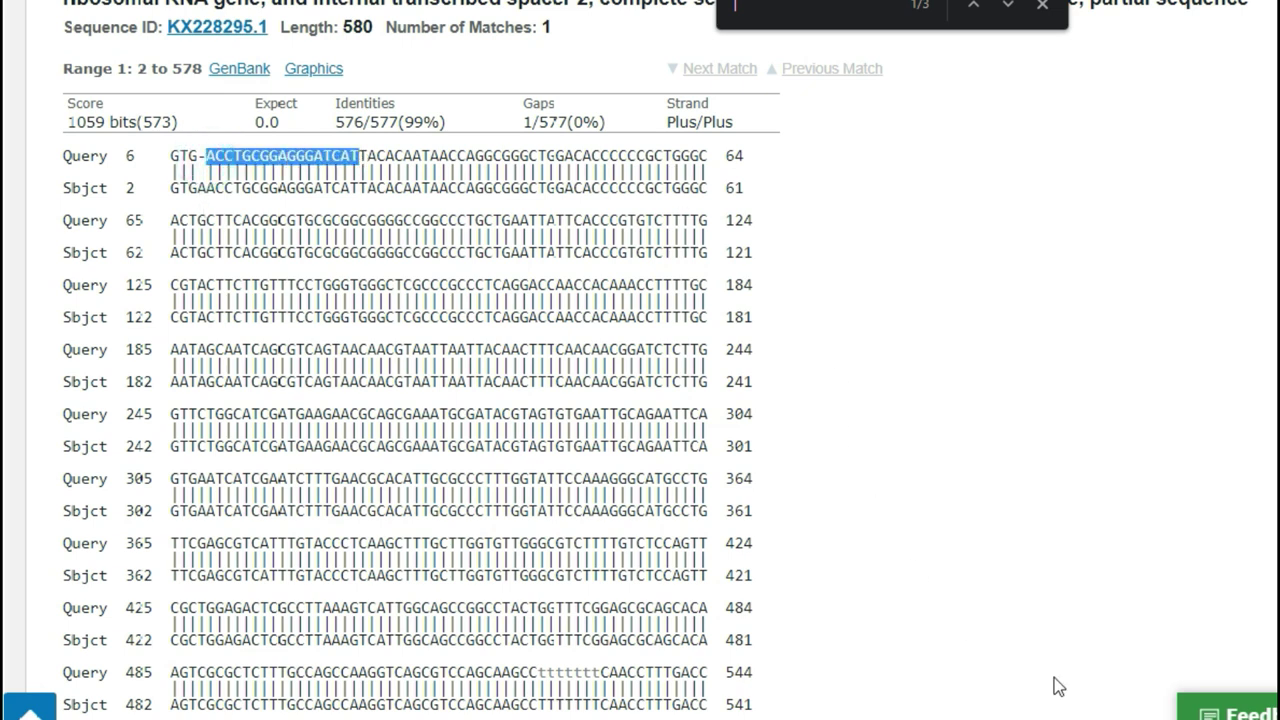
{"action": "key", "text": "alt+Tab"}
{"action": "left_click", "coordinate": [693, 649]}
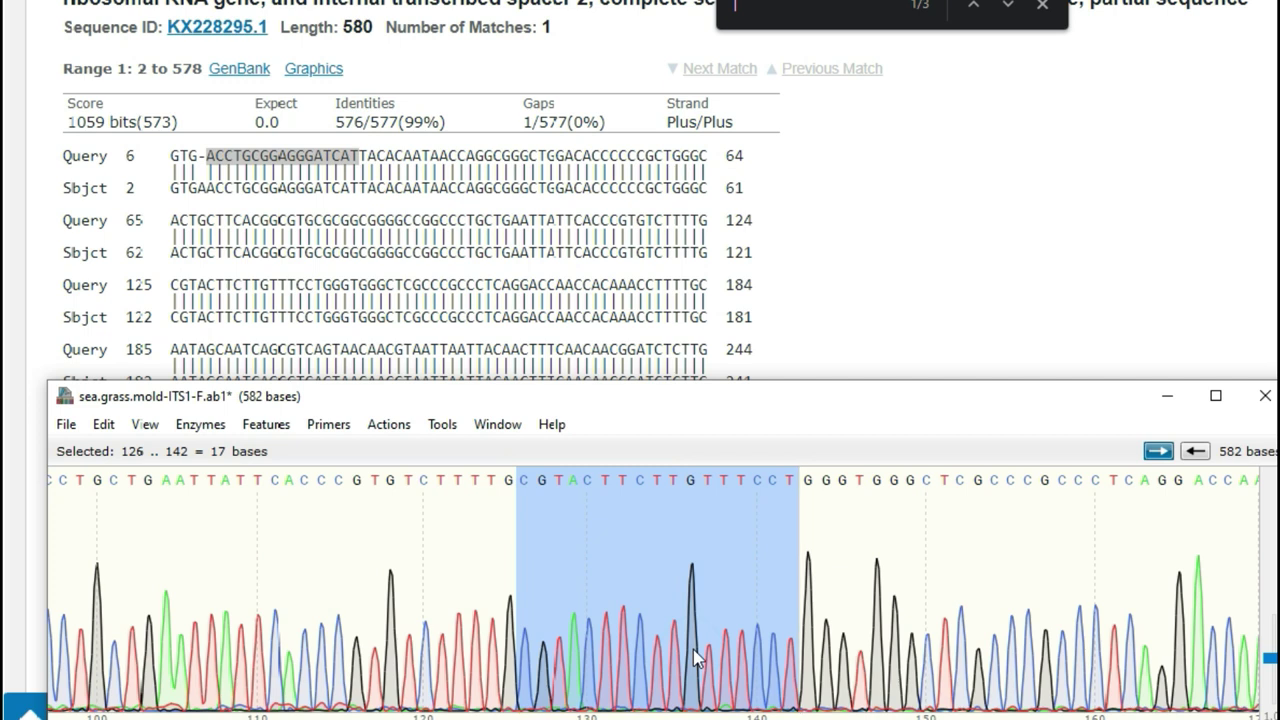
{"action": "key", "text": "ctrl+f"}
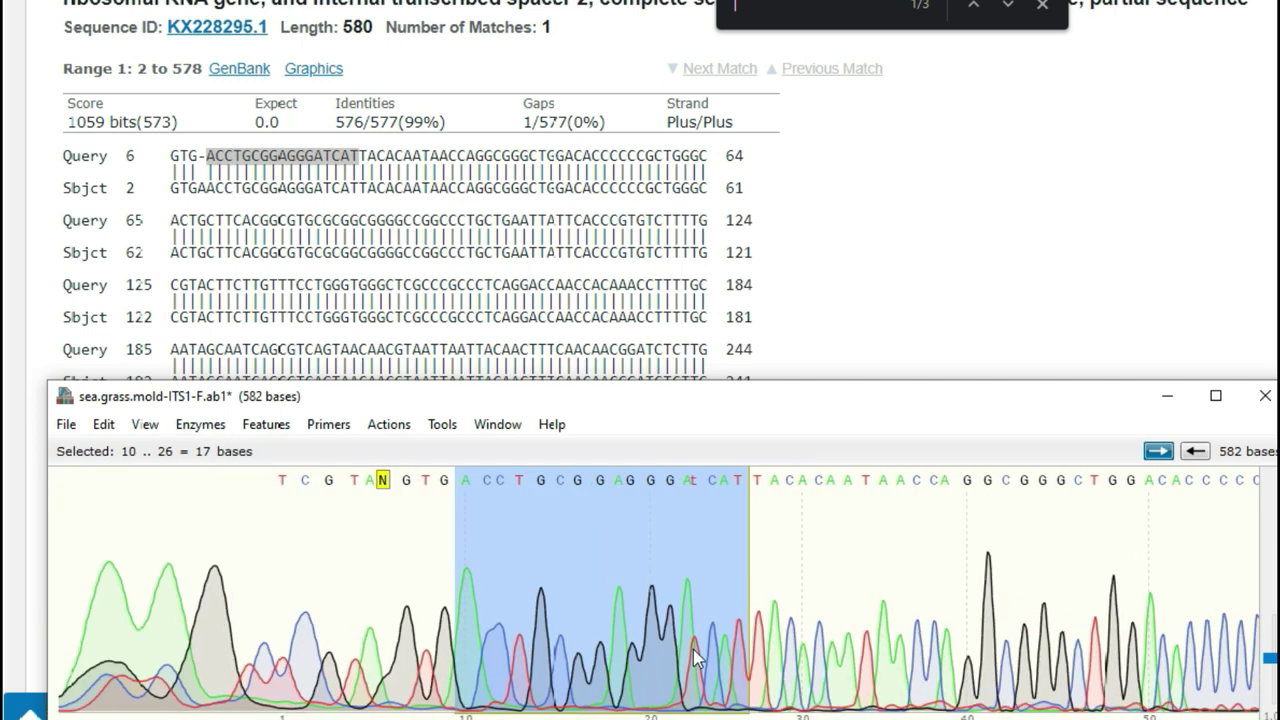
{"action": "left_click", "coordinate": [843, 255]}
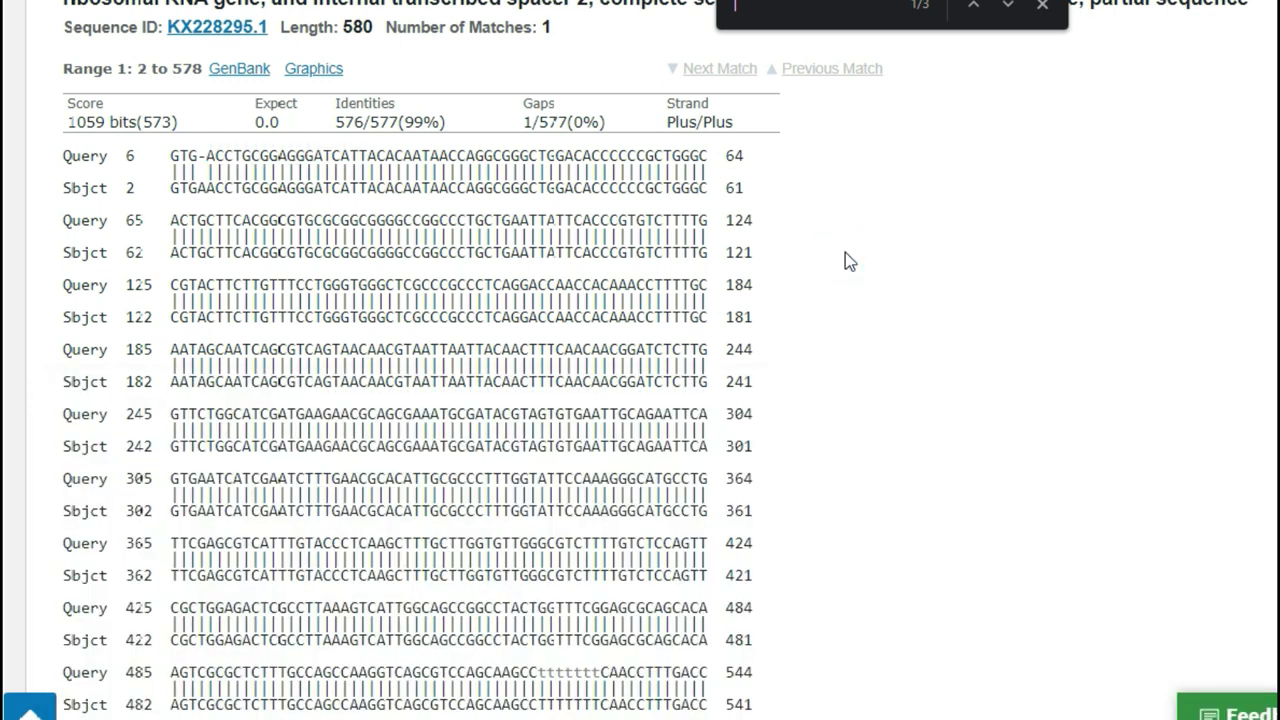
{"action": "key", "text": "alt+Tab"}
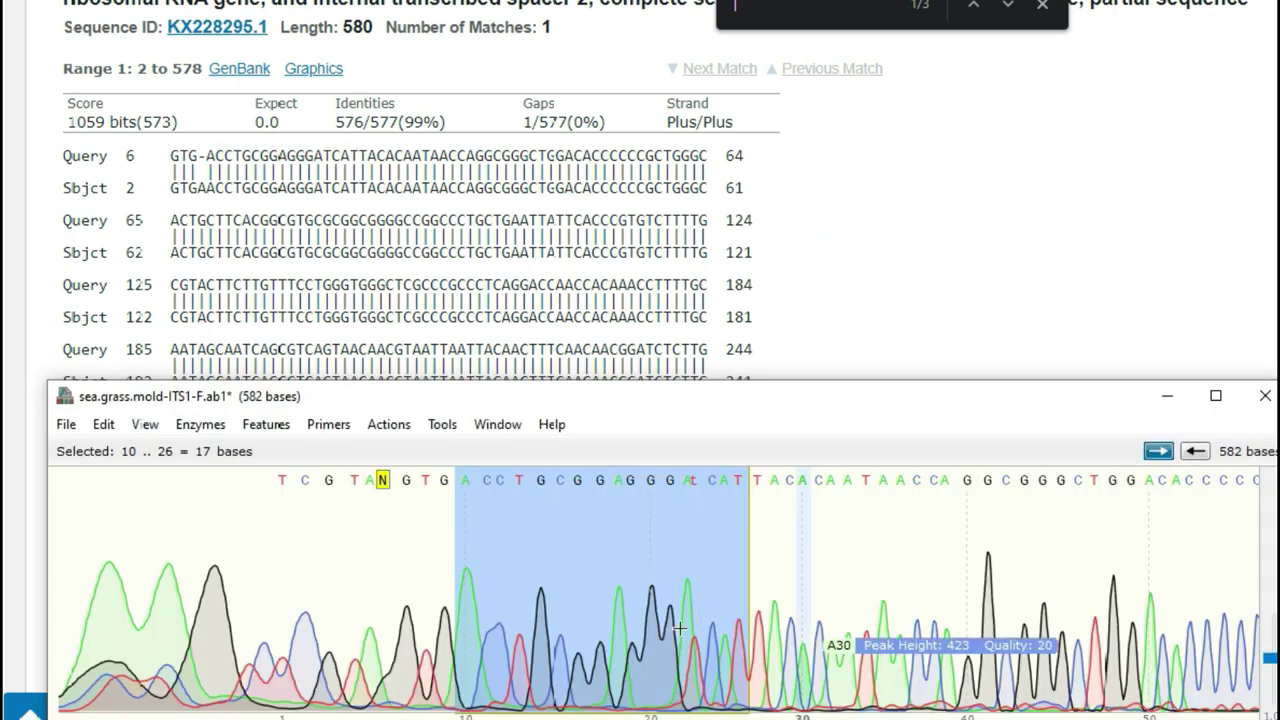
Insert an extra 'a' after base 10, then select the whole 583-base sequence
{"action": "left_click", "coordinate": [464, 483]}
{"action": "left_click", "coordinate": [466, 483]}
{"action": "left_click", "coordinate": [466, 483]}
{"action": "left_click", "coordinate": [466, 483]}
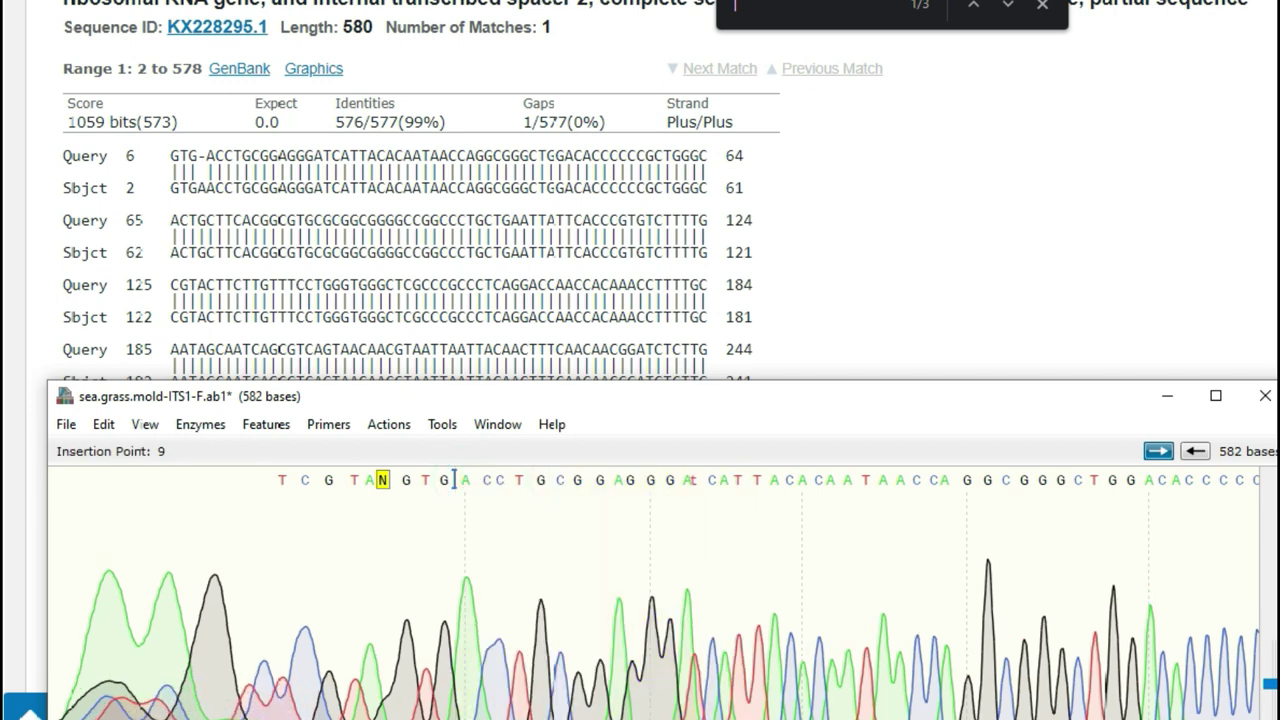
{"action": "left_click", "coordinate": [467, 482]}
{"action": "type", "text": "a"}
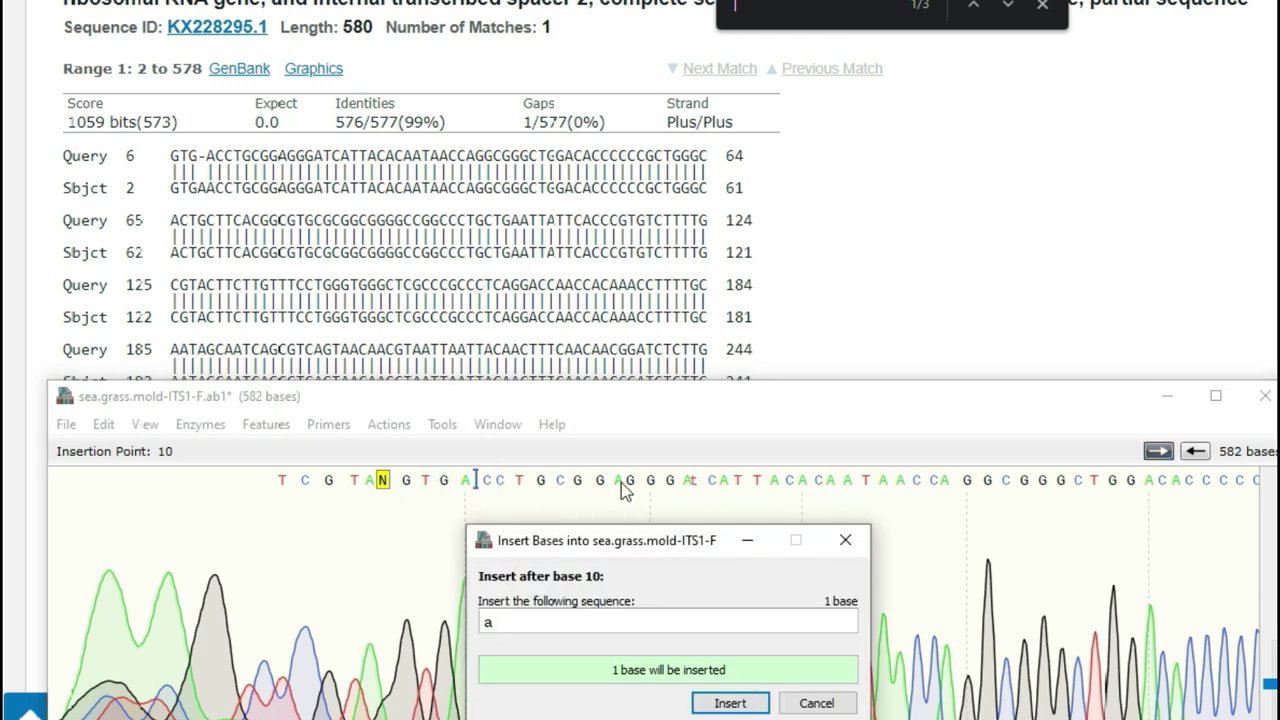
{"action": "left_click", "coordinate": [729, 702]}
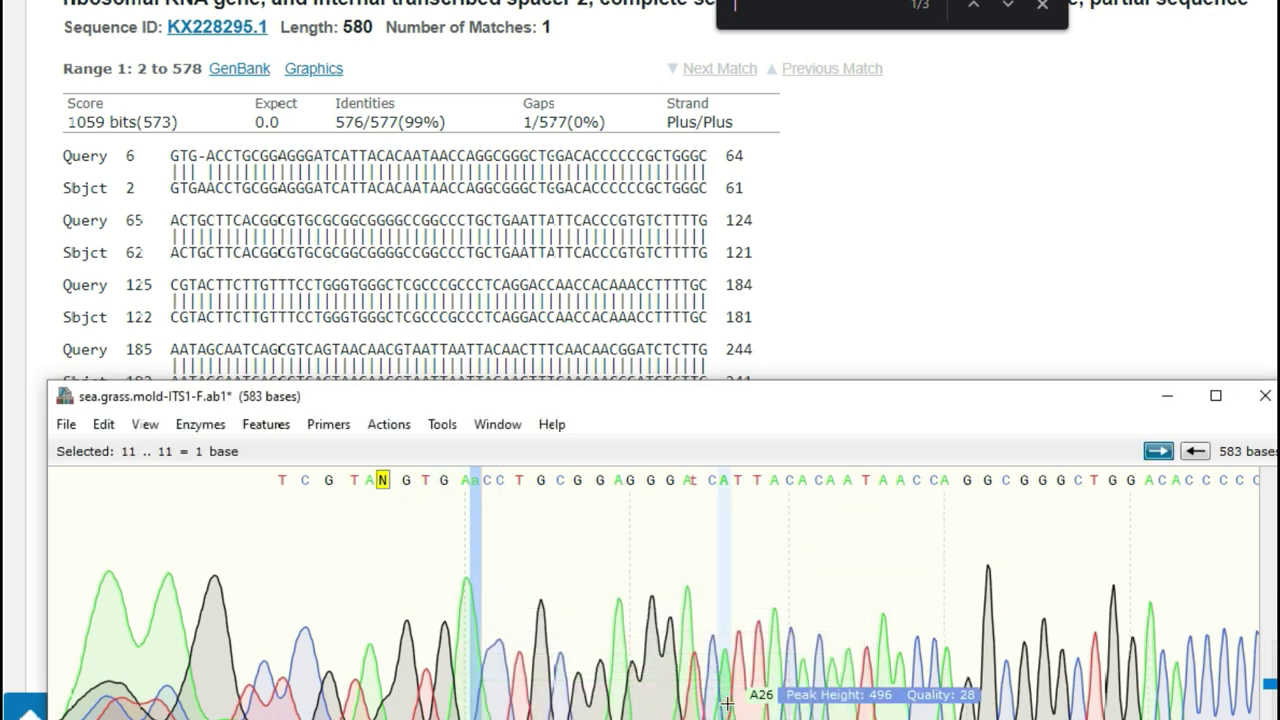
{"action": "key", "text": "ctrl+a"}
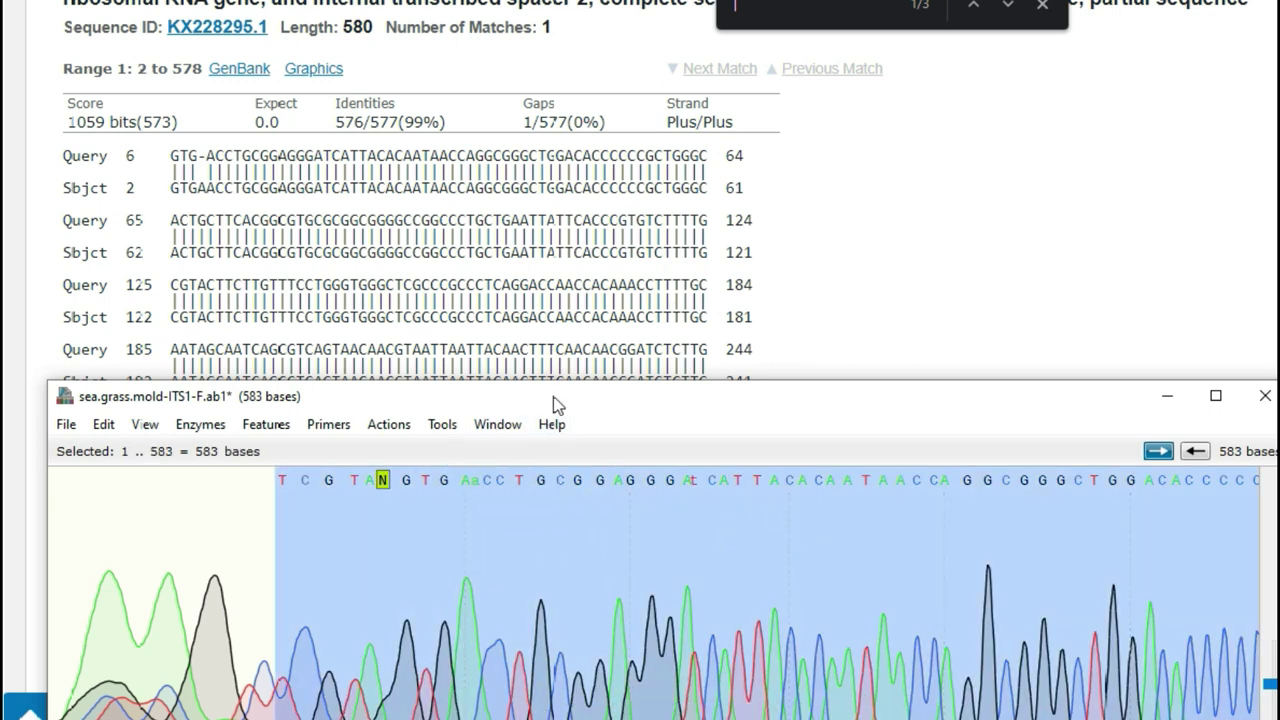
{"action": "left_click_drag", "start_coordinate": [553, 396], "coordinate": [542, 300]}
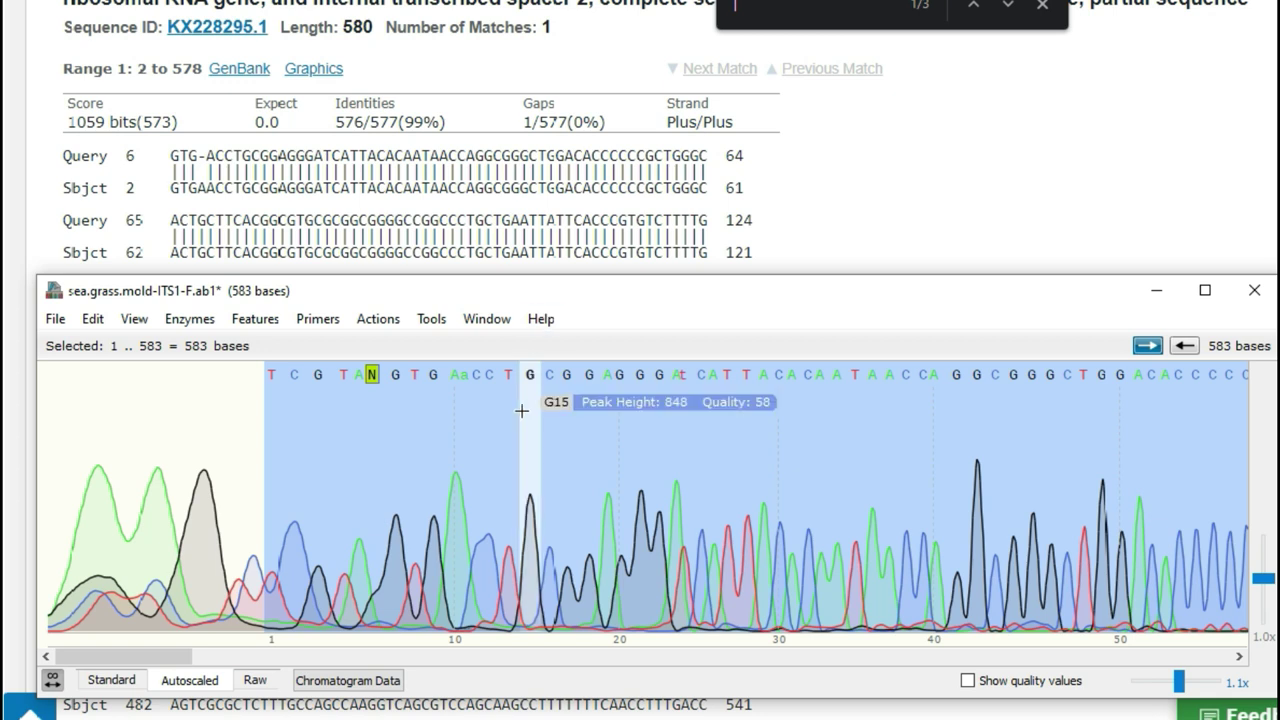
BLAST the 583-base edited read against the nucleotide database and sort hits by percent identity
{"action": "left_click", "coordinate": [431, 318]}
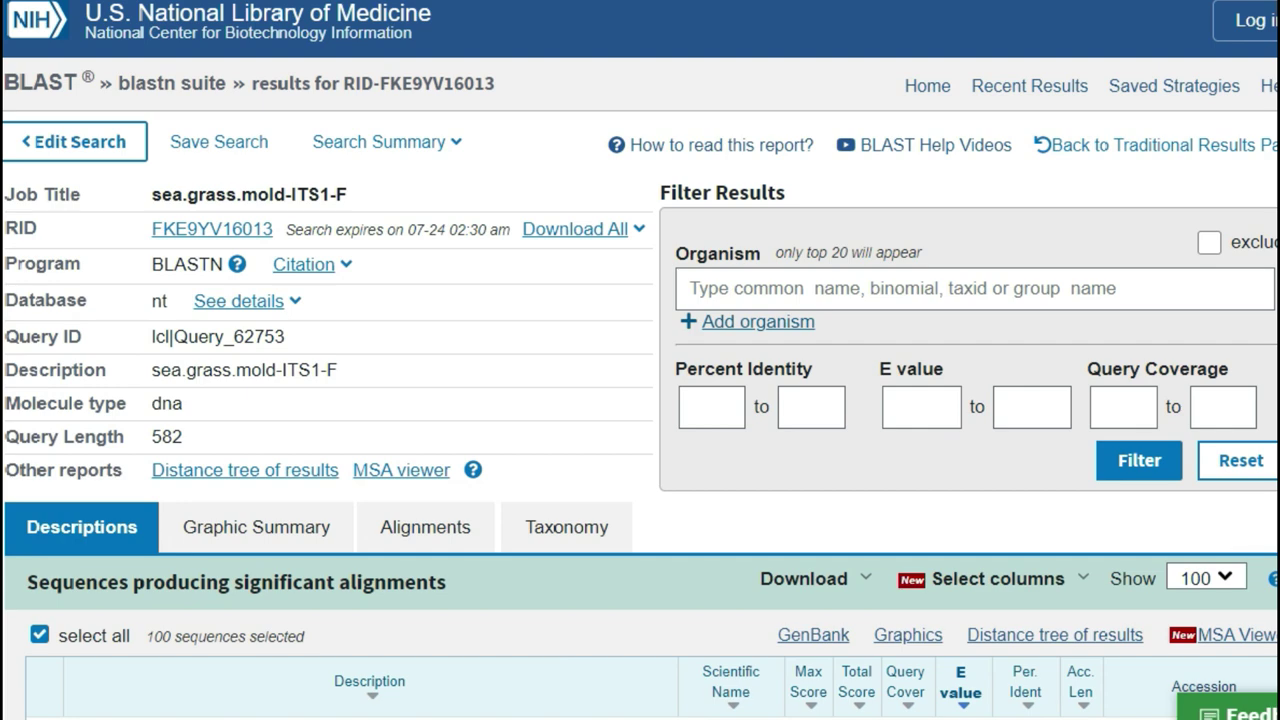
{"action": "scroll", "coordinate": [640, 400], "scroll_direction": "down", "scroll_amount": 4}
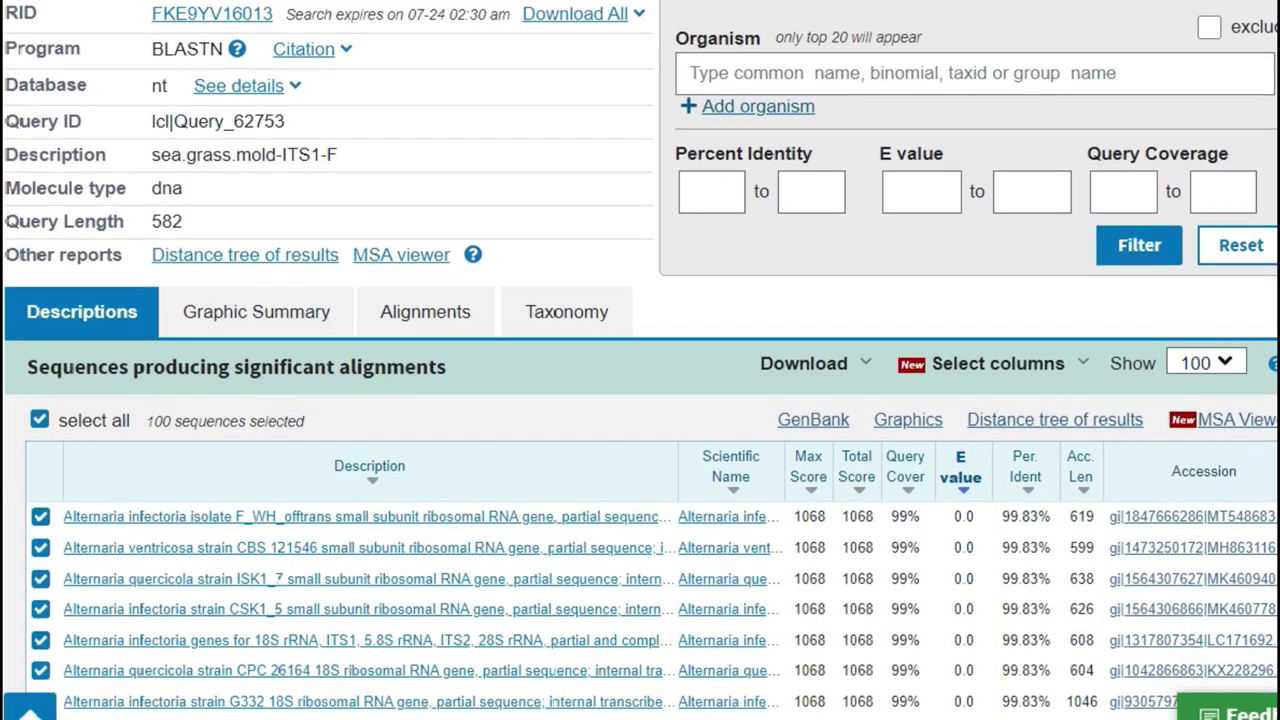
{"action": "scroll", "coordinate": [1150, 207], "scroll_direction": "down", "scroll_amount": 1}
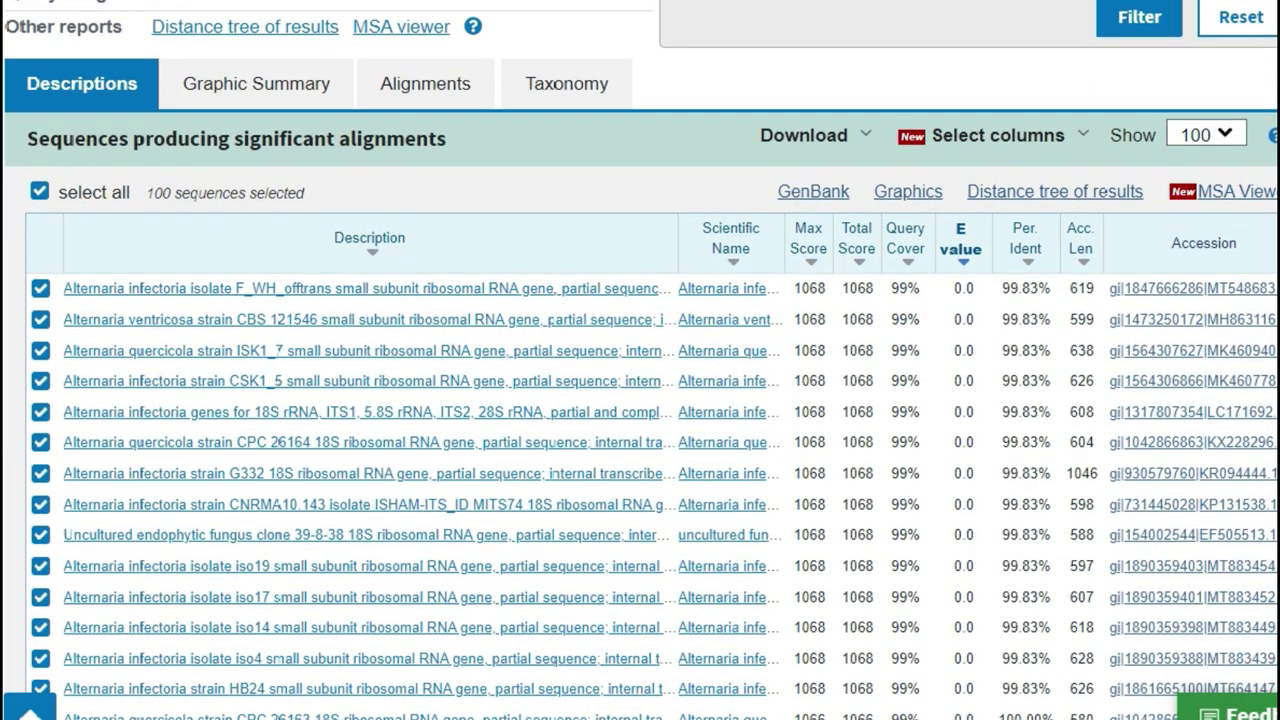
{"action": "left_click", "coordinate": [1025, 236]}
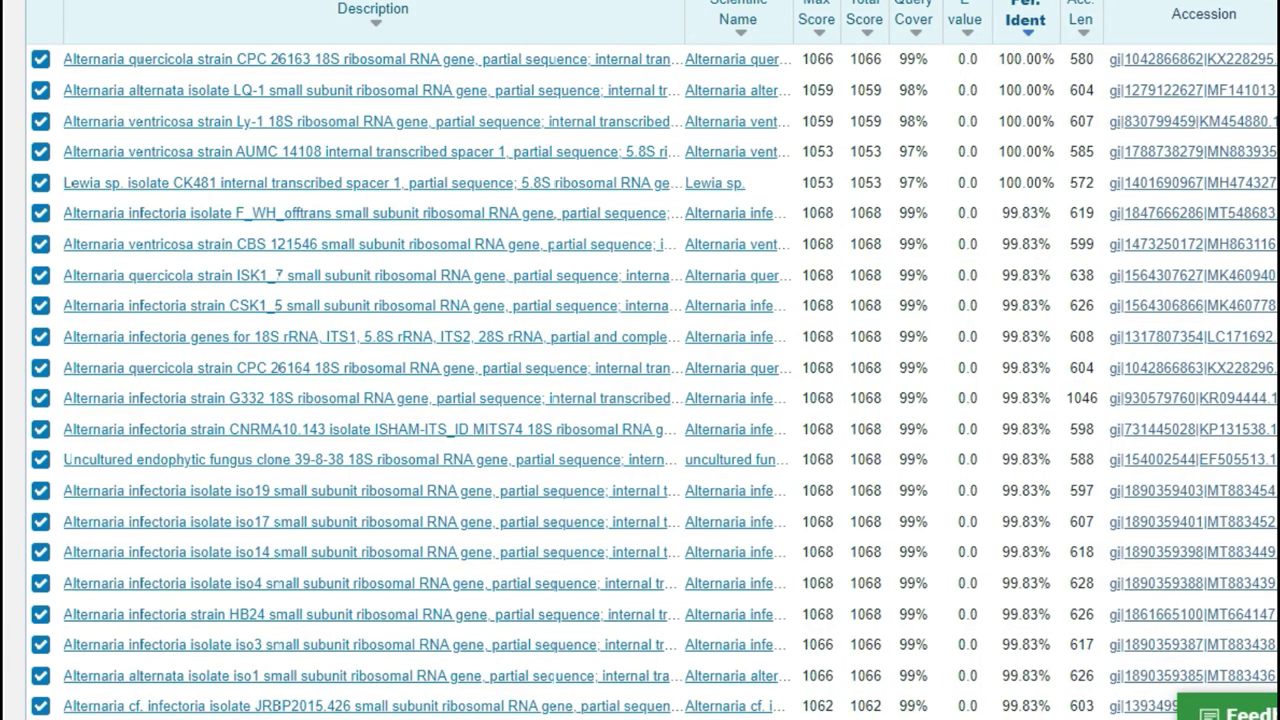
{"action": "scroll", "coordinate": [640, 360], "scroll_direction": "up", "scroll_amount": 1}
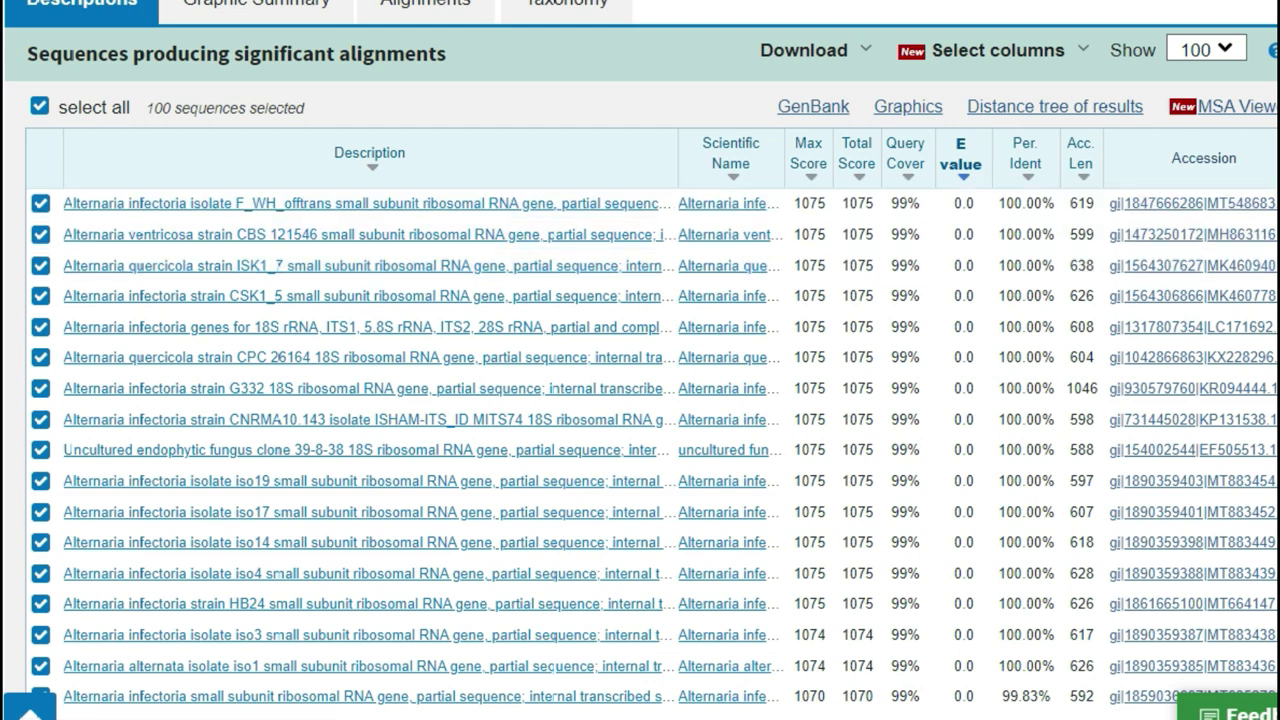
{"action": "scroll", "coordinate": [640, 360], "scroll_direction": "down", "scroll_amount": 3}
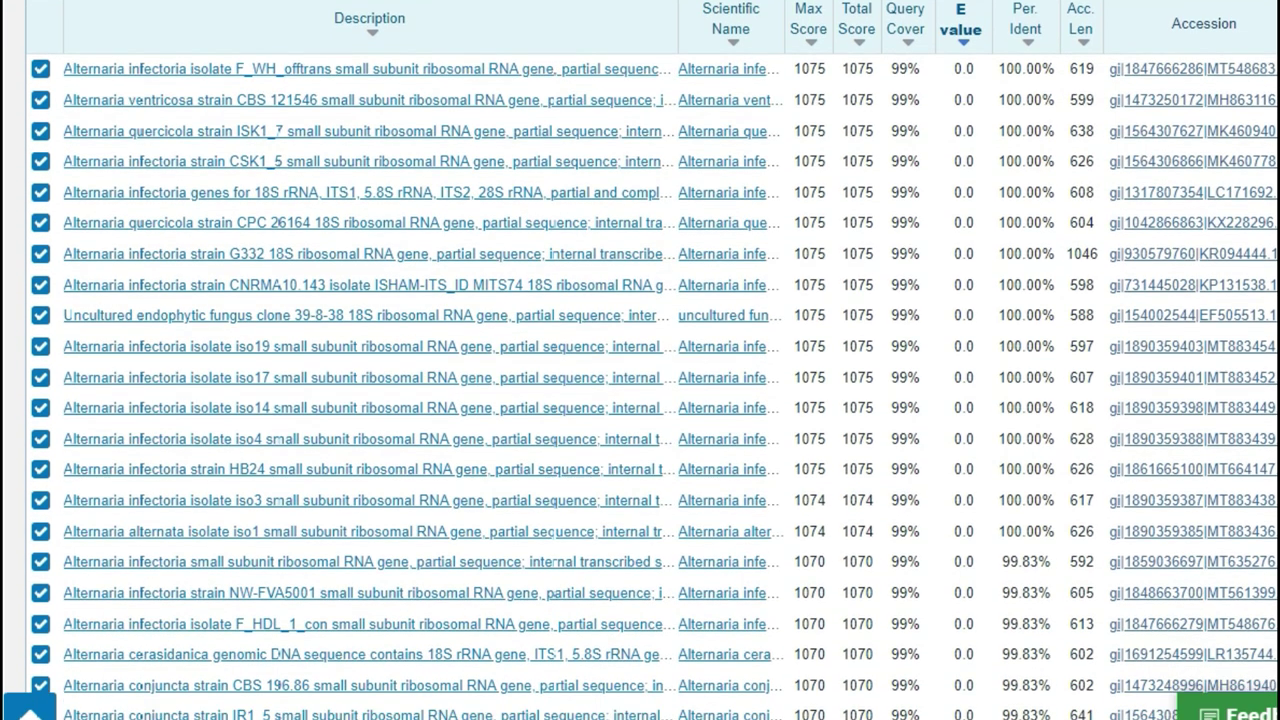
{"action": "scroll", "coordinate": [640, 360], "scroll_direction": "down", "scroll_amount": 1}
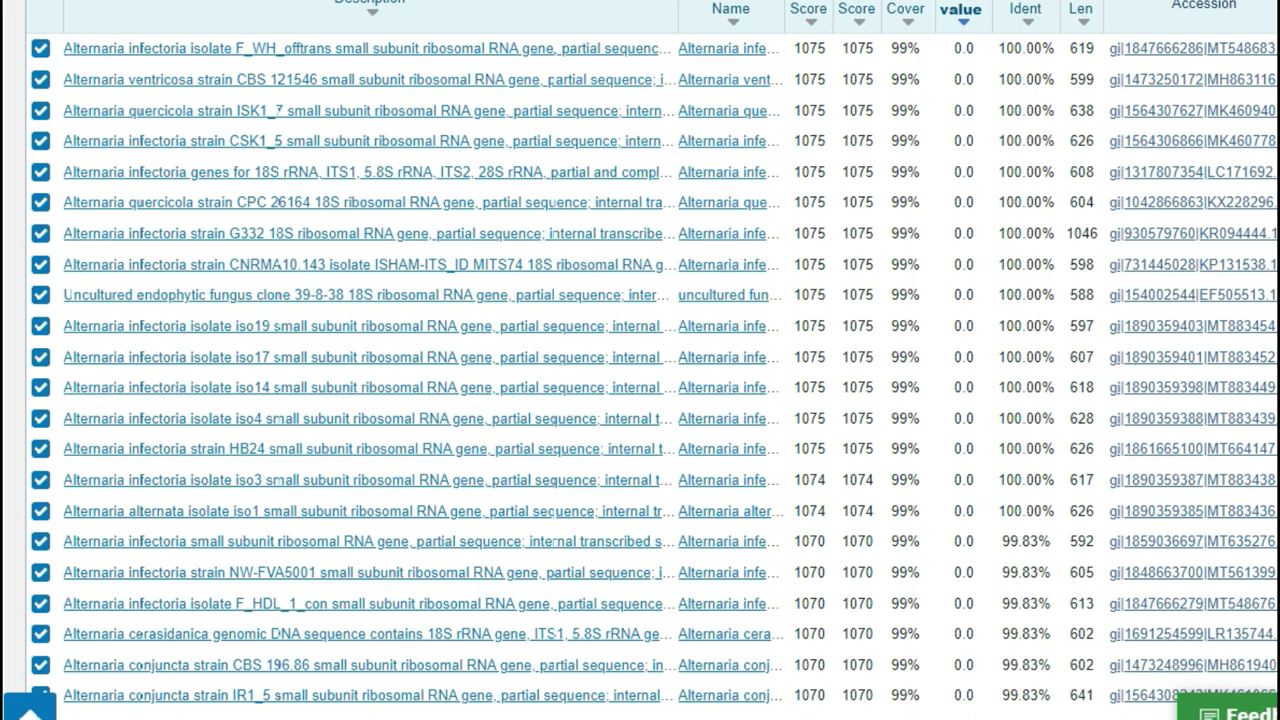
{"action": "scroll", "coordinate": [640, 360], "scroll_direction": "down", "scroll_amount": 2}
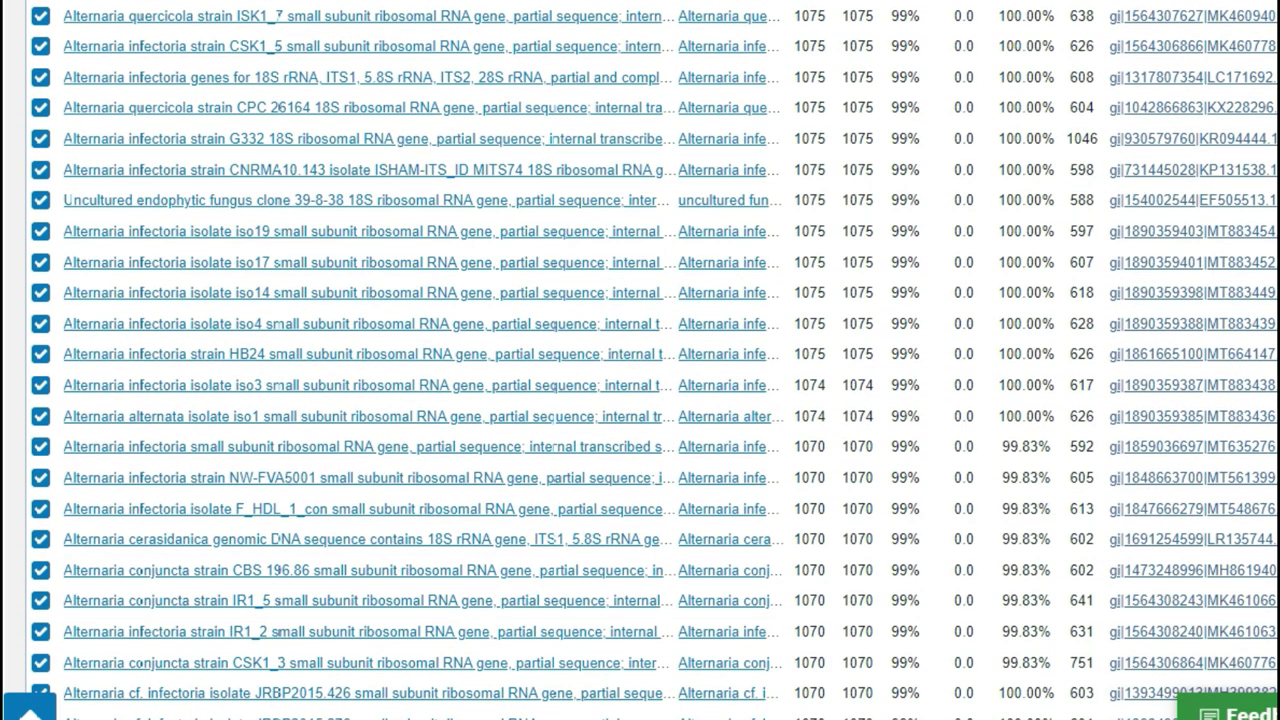